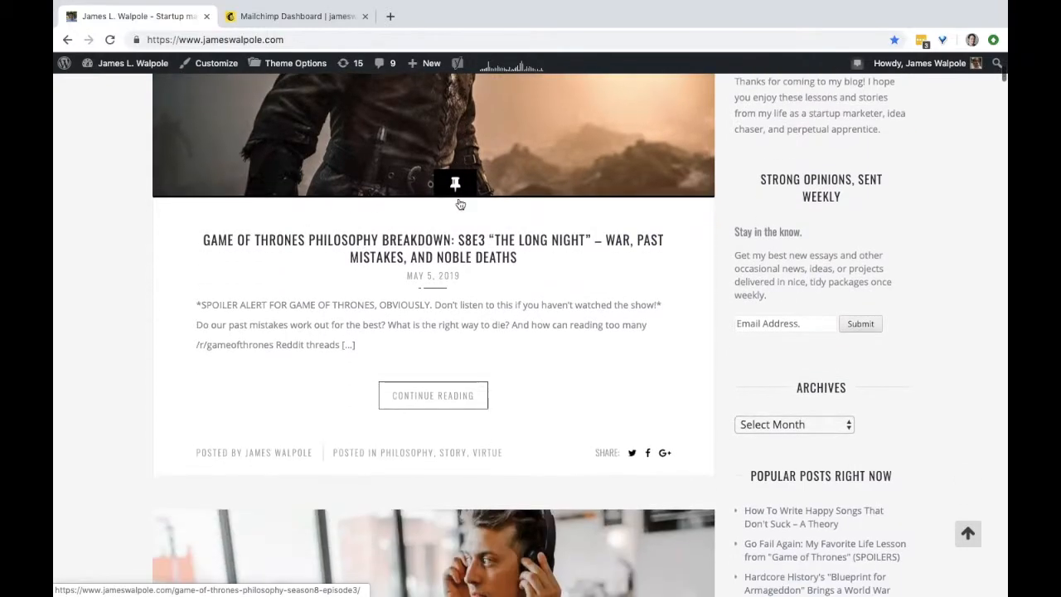
- Examine the blog's homepage sidebar, focusing on the "Strong Opinions, Sent Weekly" newsletter signup form
scroll(801, 175, "up", 1)
scroll(801, 176, "up", 2)
scroll(788, 207, "down", 3)
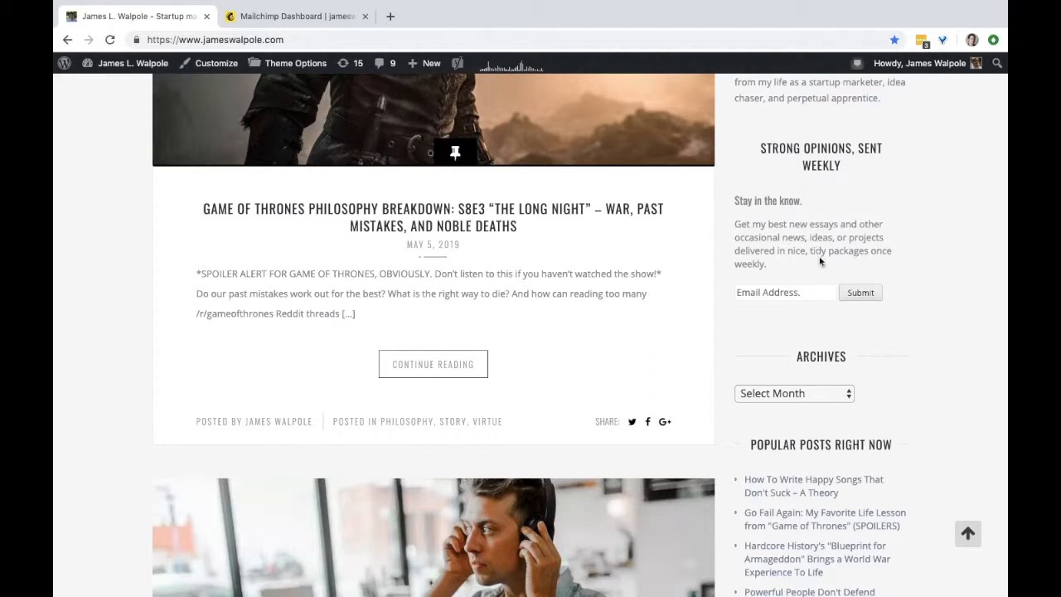
scroll(819, 251, "up", 1)
scroll(820, 264, "down", 1)
scroll(821, 262, "up", 3)
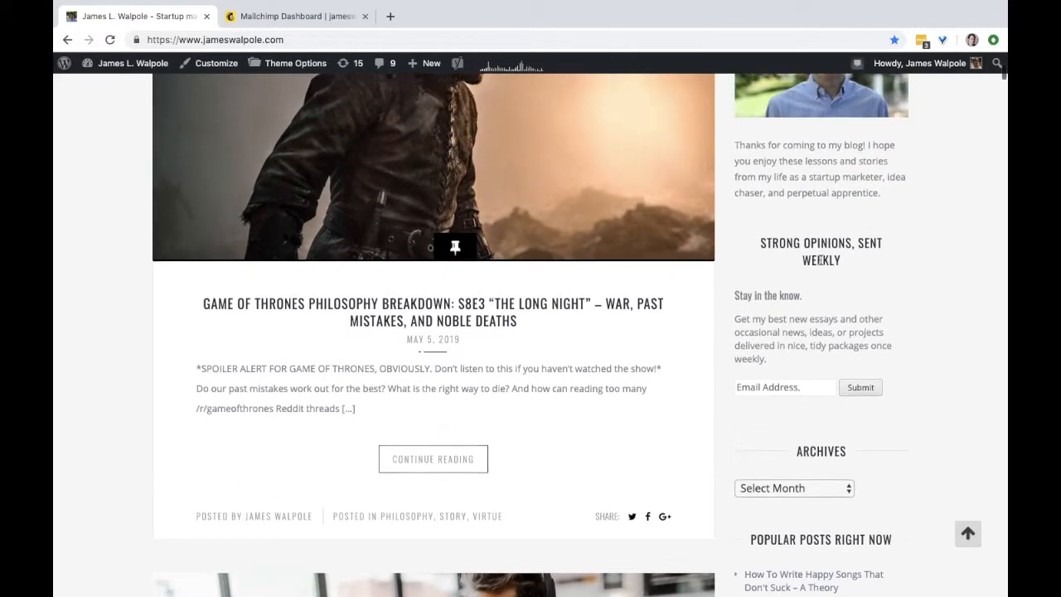
scroll(820, 262, "up", 1)
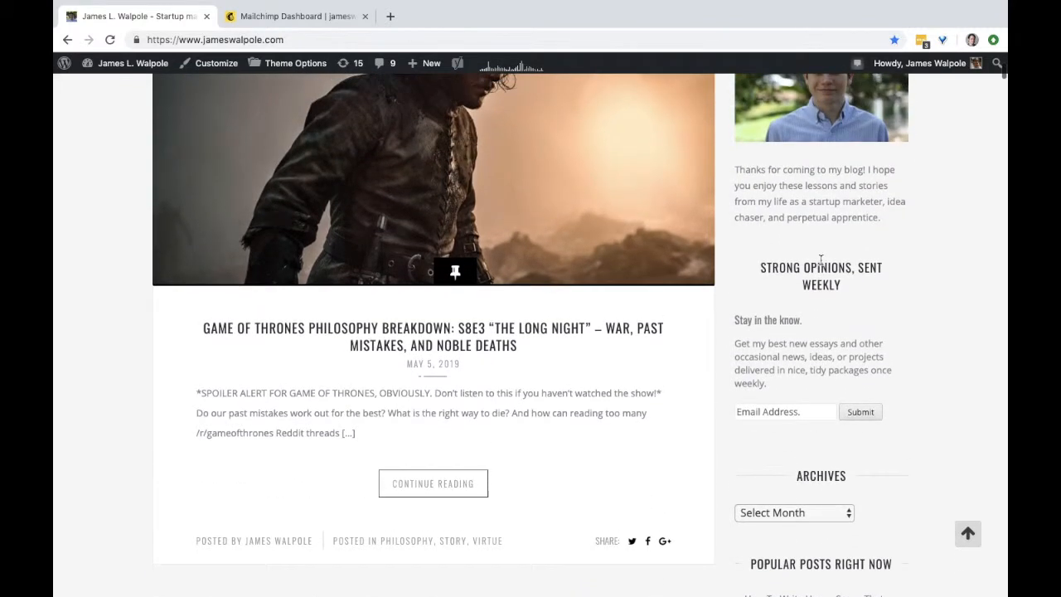
scroll(820, 261, "down", 1)
scroll(821, 261, "down", 1)
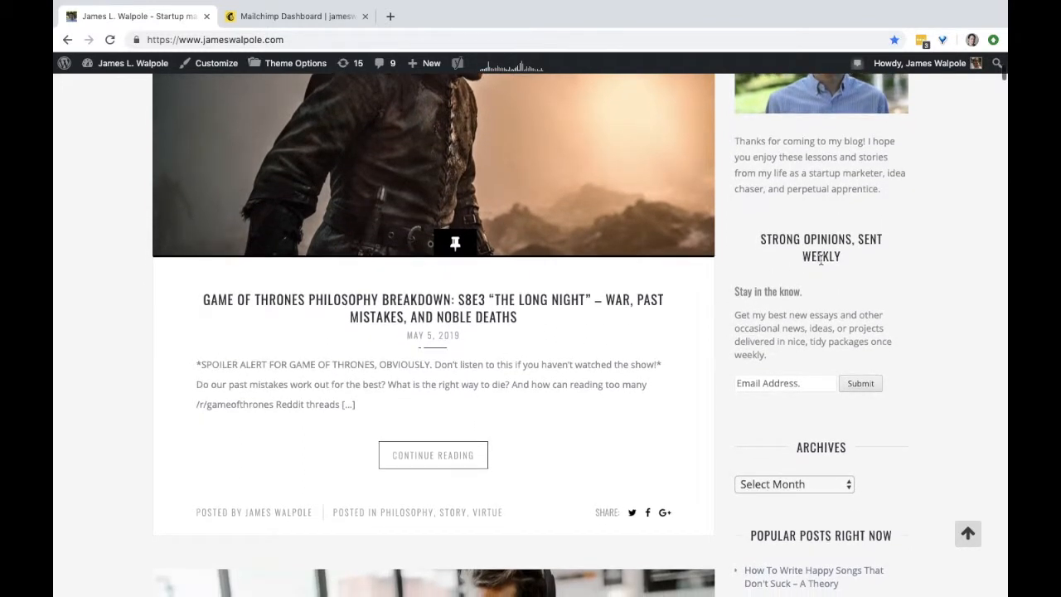
scroll(820, 259, "down", 2)
scroll(820, 259, "up", 2)
- Submit the blog's newsletter signup form with the owner's e-mail address
left_click(752, 378)
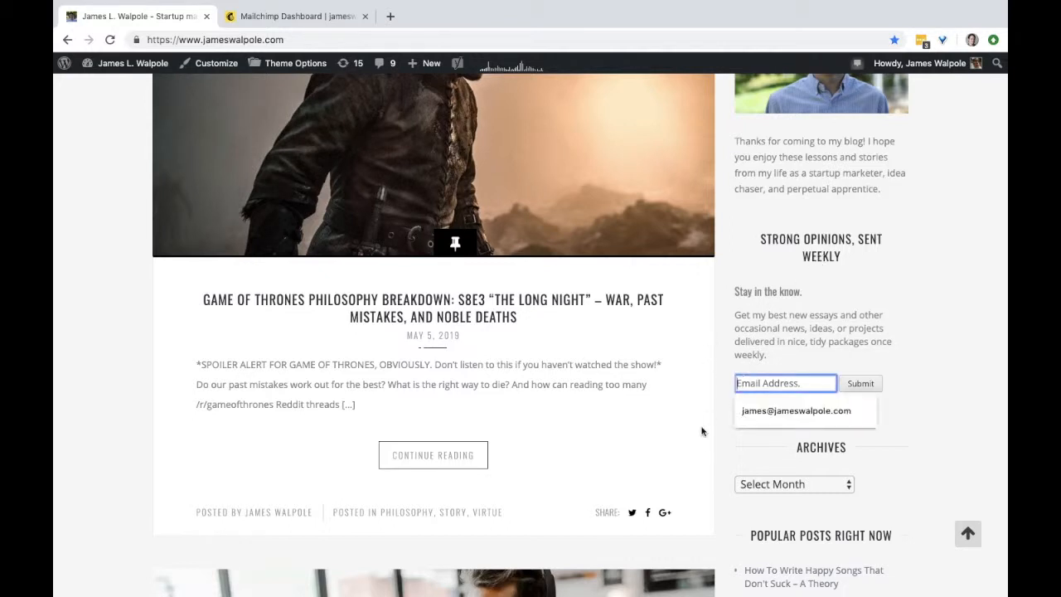
left_click(789, 411)
left_click(859, 383)
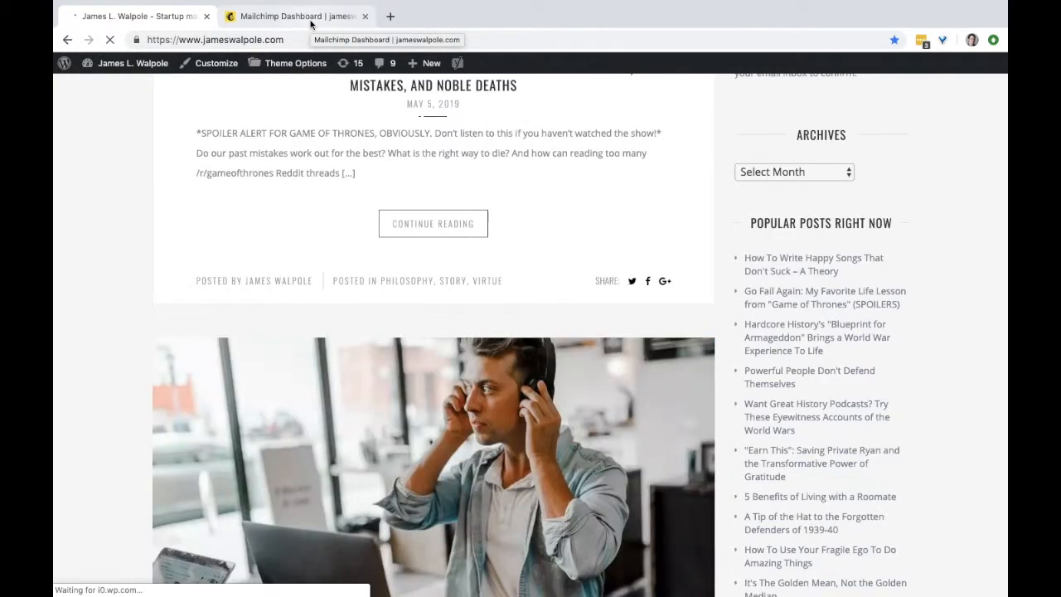
- Switch to the Mailchimp dashboard and review the audience growth chart for the past 7 days
left_click(311, 24)
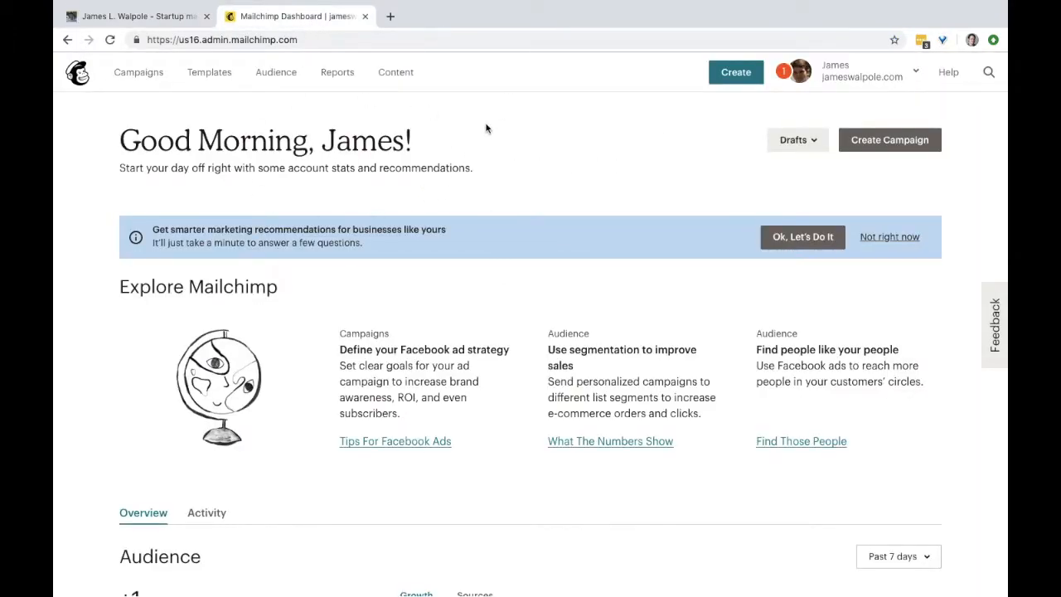
scroll(445, 171, "down", 3)
scroll(445, 171, "down", 3)
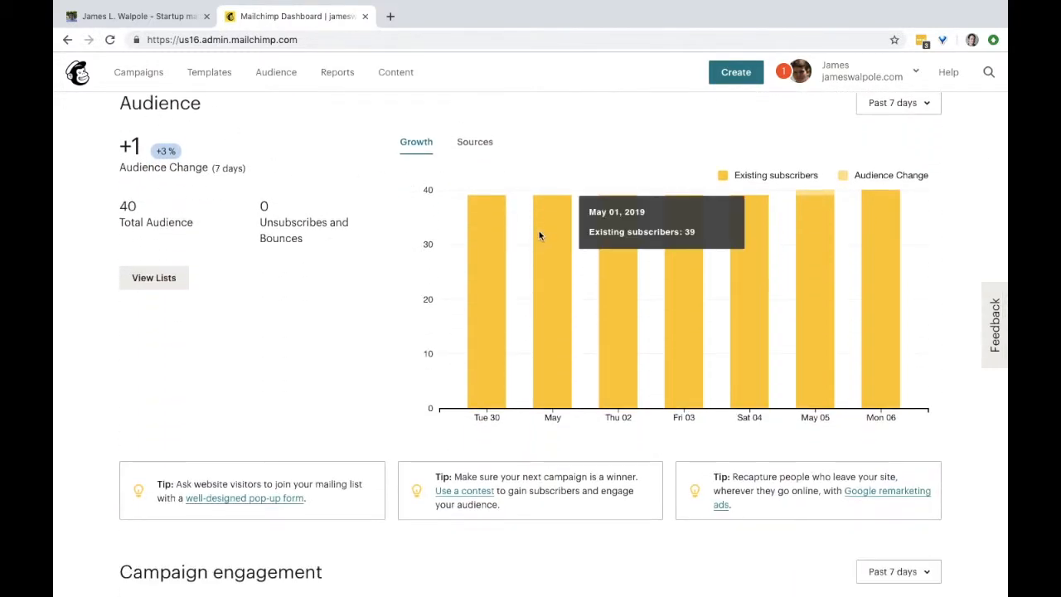
scroll(480, 291, "up", 1)
scroll(641, 175, "up", 5)
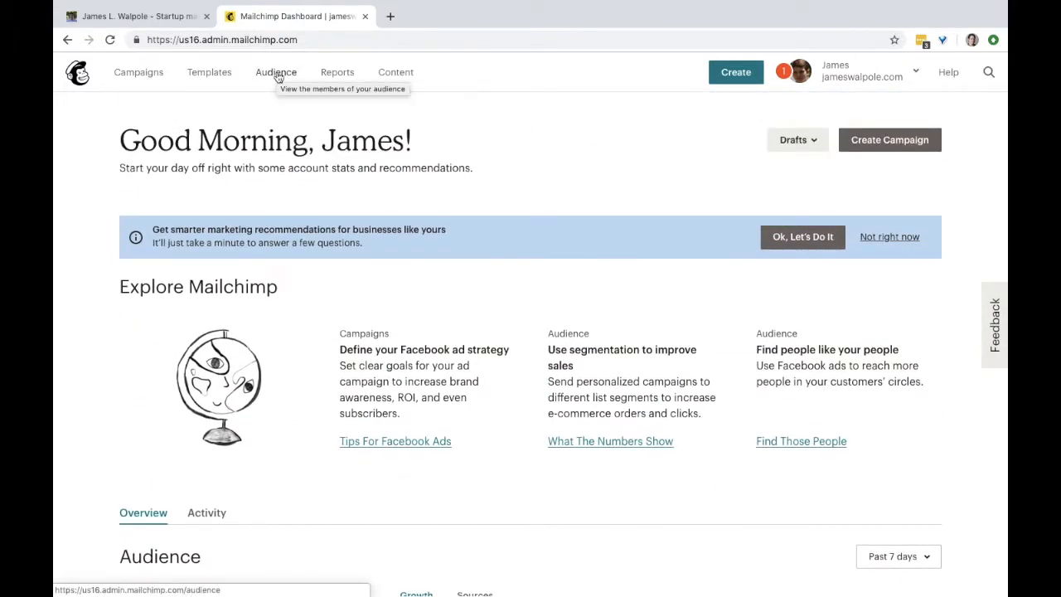
- Go to the audience overview and display the contact list of "The best of jameswalpole.com"
left_click(280, 77)
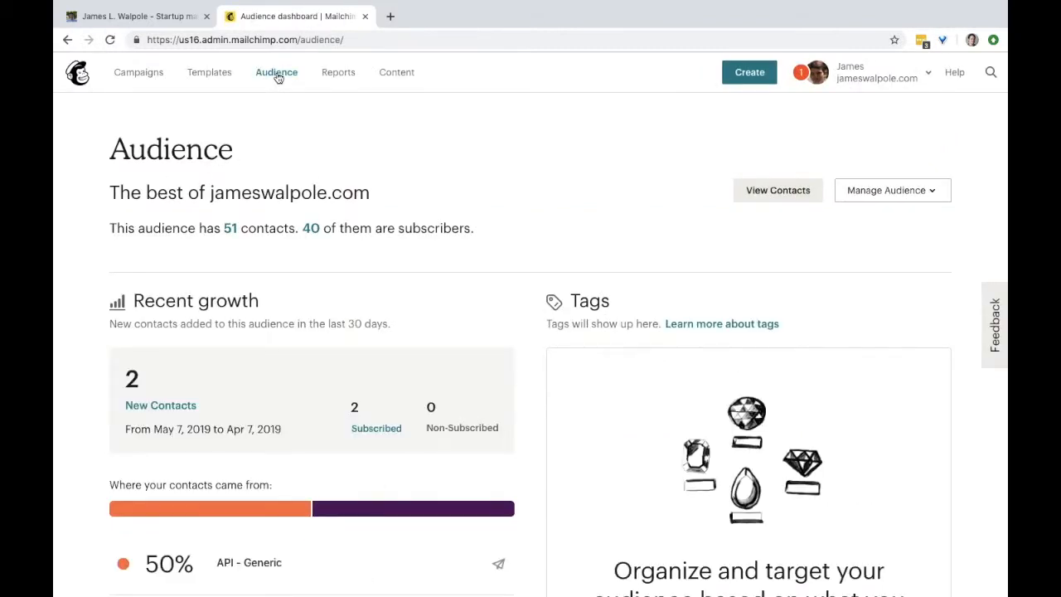
scroll(294, 131, "down", 1)
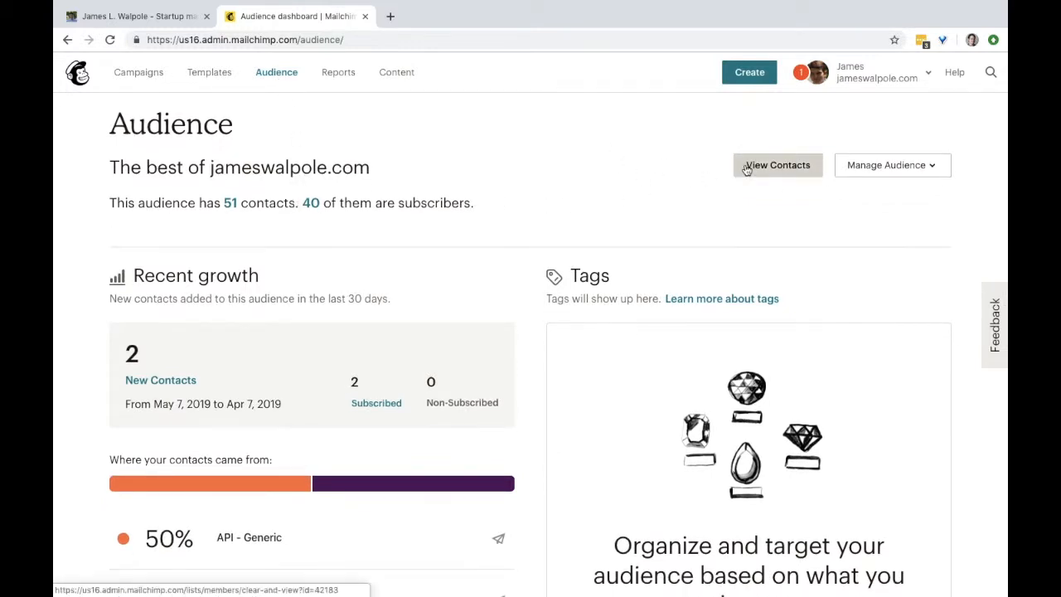
left_click(903, 169)
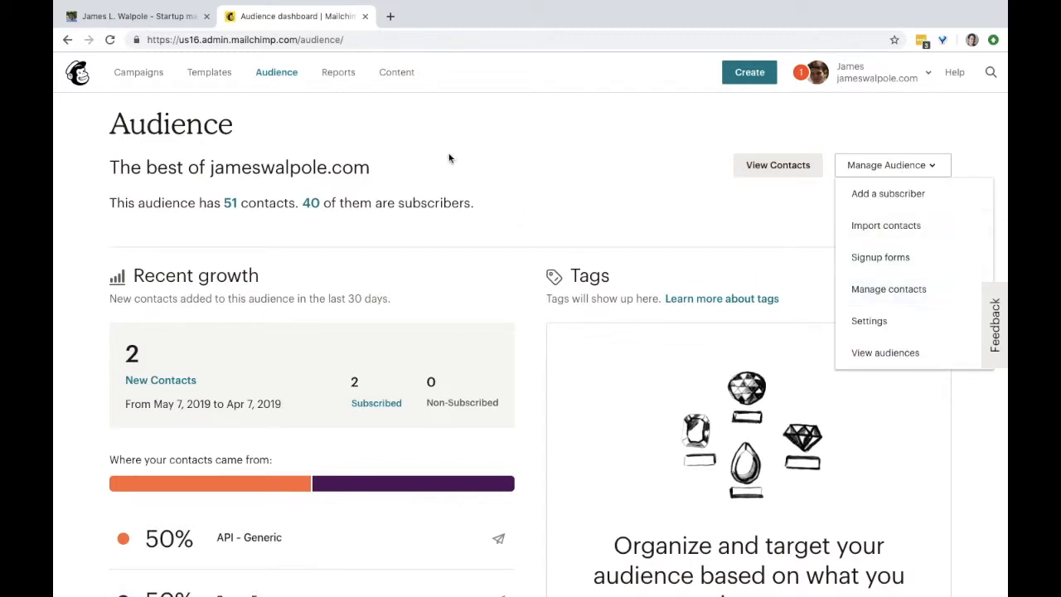
left_click(773, 172)
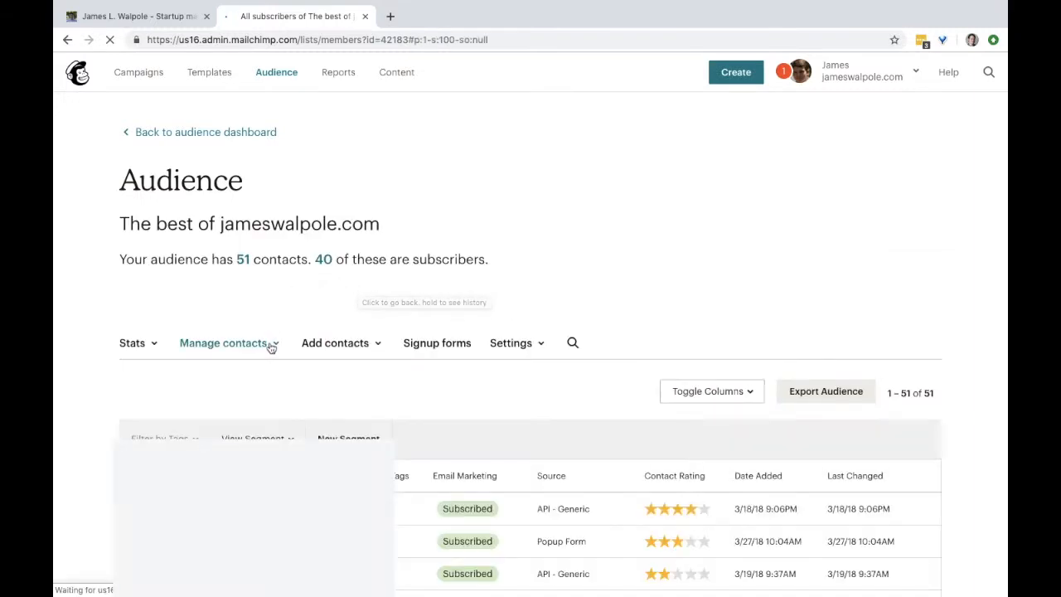
- Open the audience's saved segments and view the contacts in the Unengaged segment
left_click(272, 345)
scroll(270, 348, "down", 1)
scroll(236, 419, "down", 1)
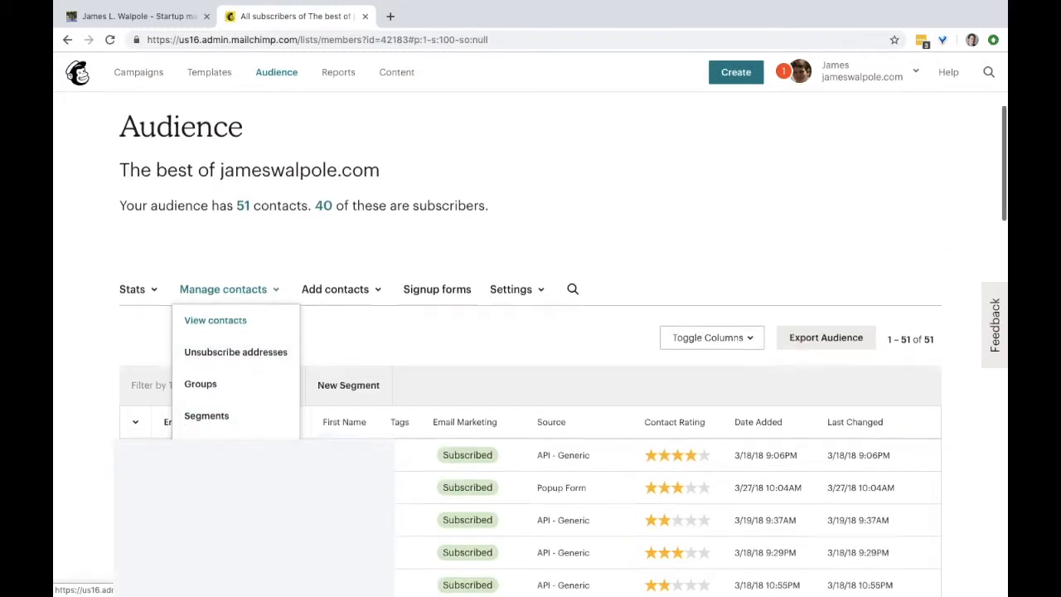
left_click(214, 384)
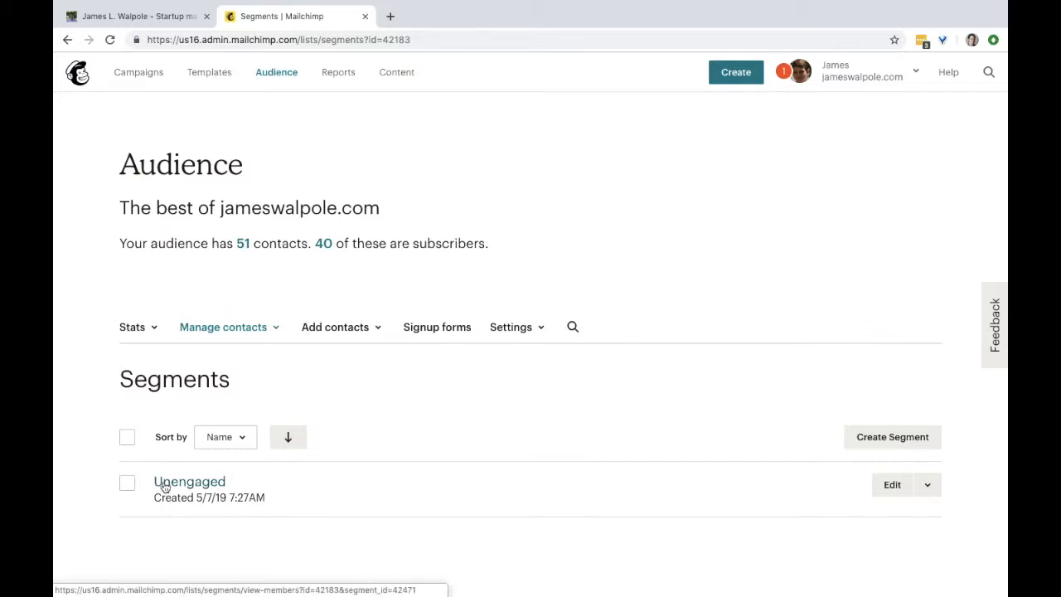
left_click(203, 488)
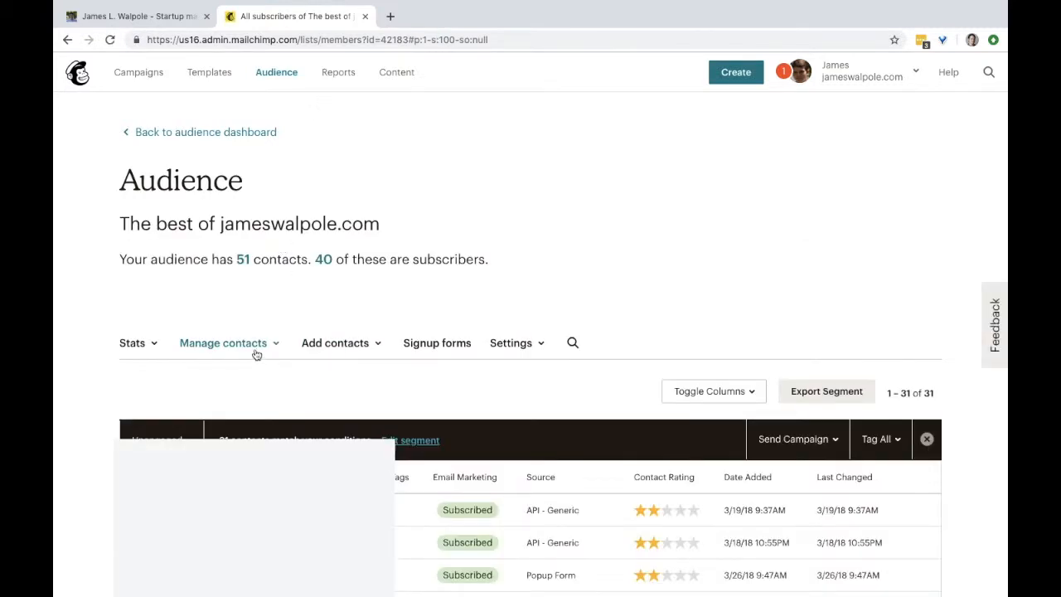
- Open the Unengaged segment for editing and add a second condition below Email Marketing Engagement
scroll(256, 354, "down", 1)
left_click(424, 404)
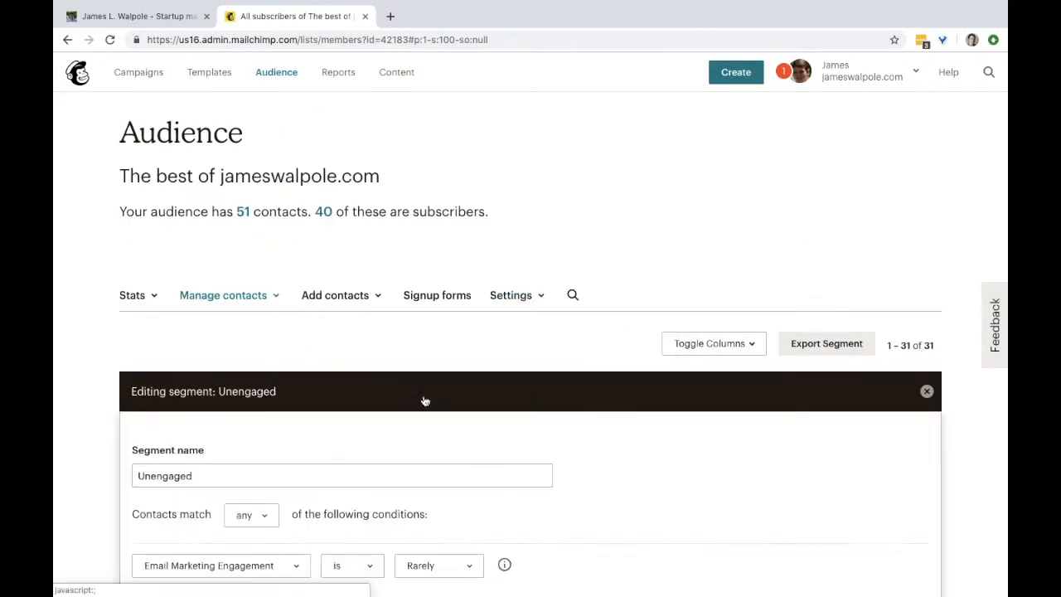
scroll(418, 375, "down", 3)
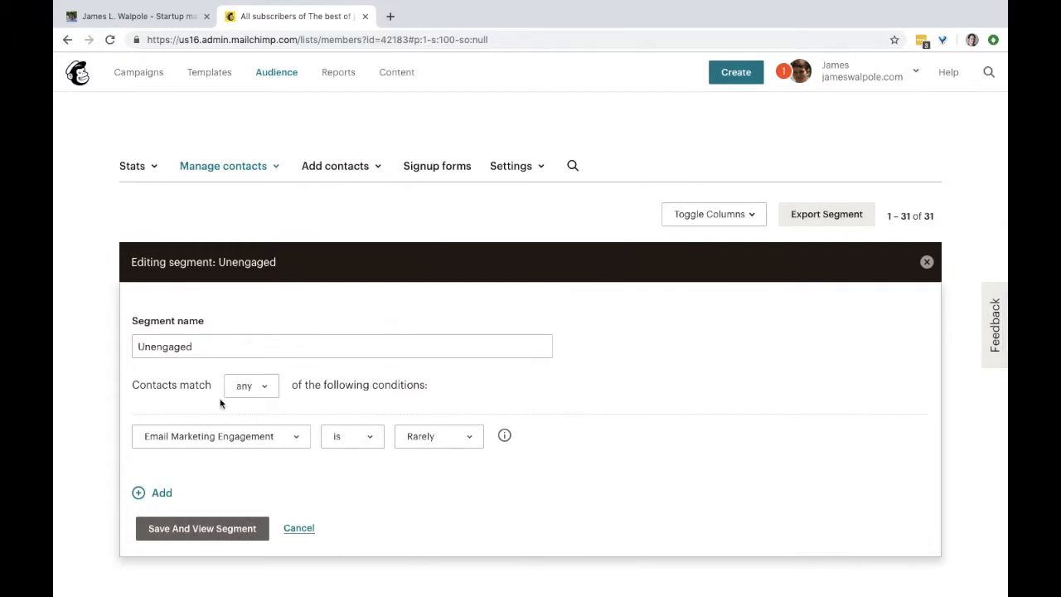
left_click(142, 496)
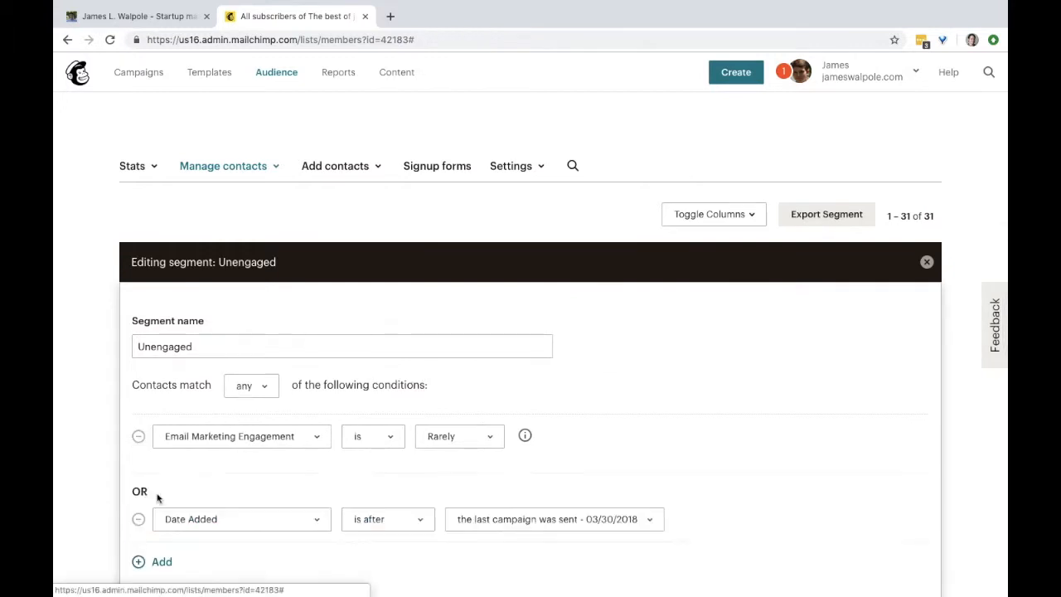
- Try Signup Source as the criterion of the segment's second condition
scroll(208, 464, "down", 2)
left_click(319, 455)
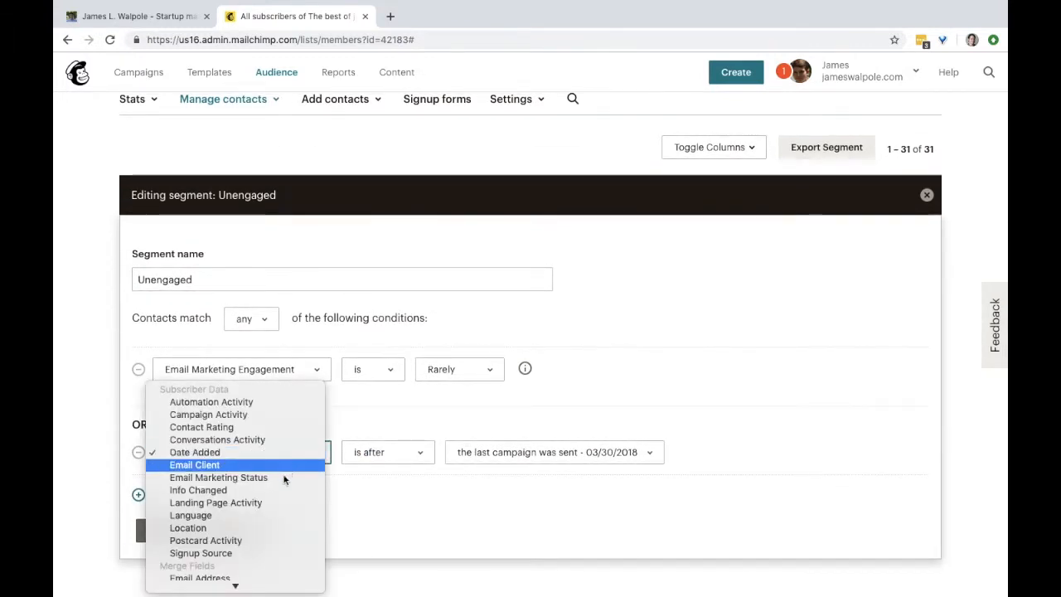
scroll(260, 450, "down", 3)
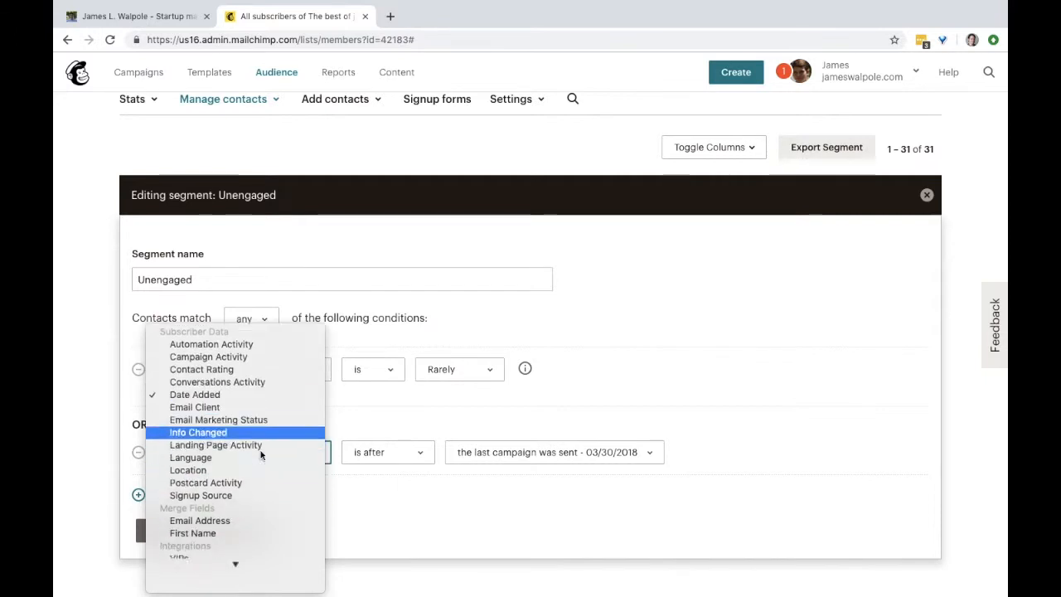
left_click(238, 496)
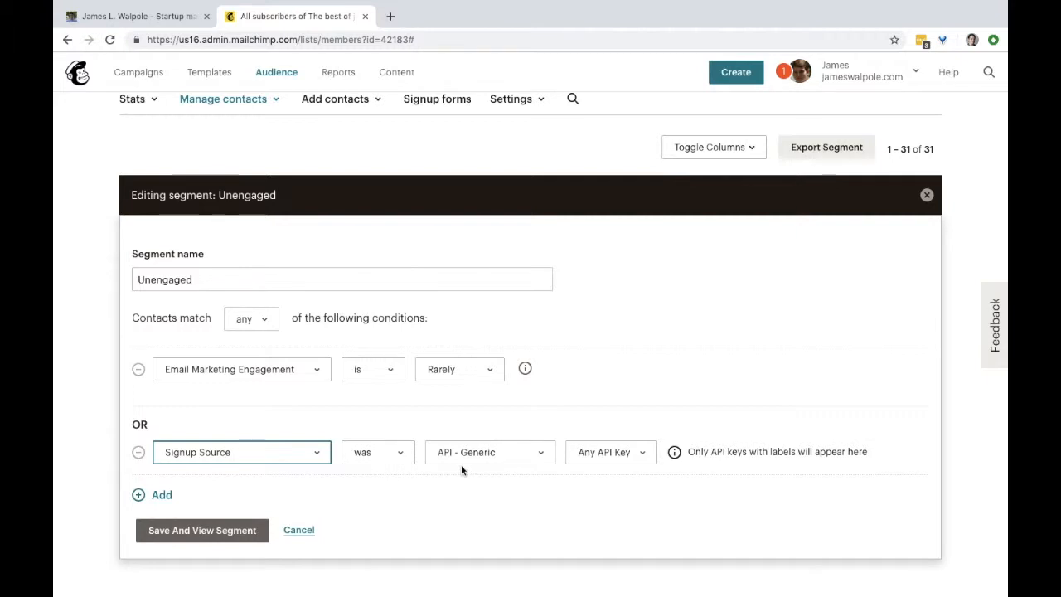
- Set the Unengaged segment's second condition to Language is English and save the segment
left_click(303, 451)
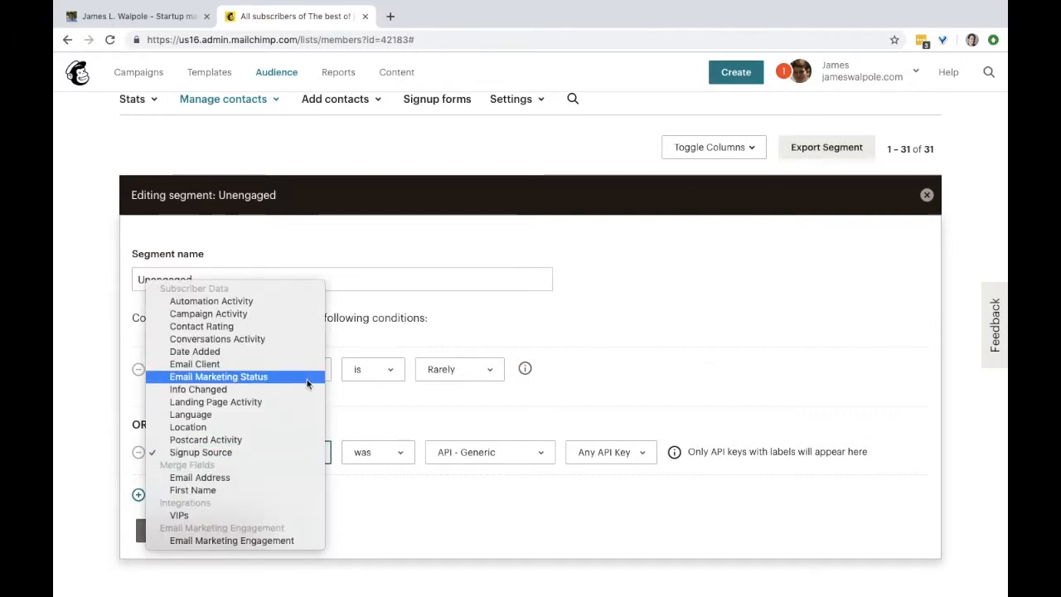
left_click(290, 415)
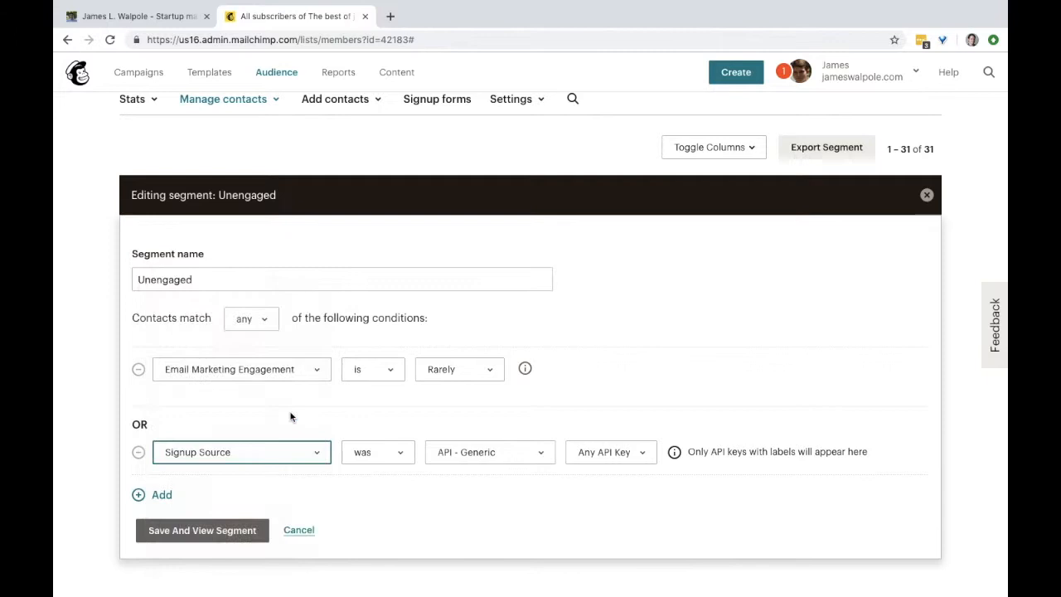
left_click(315, 454)
left_click(375, 429)
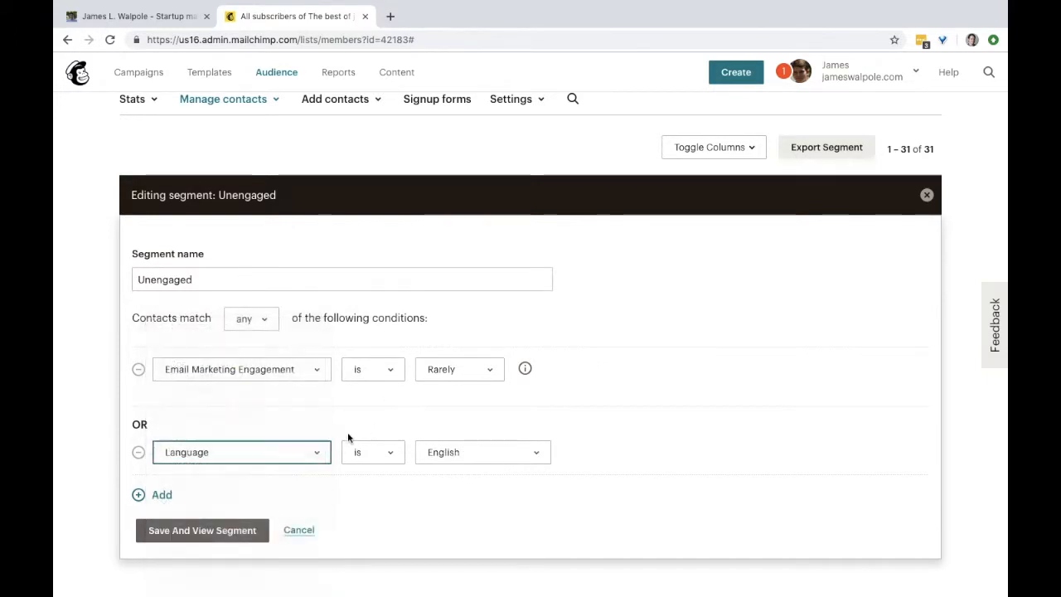
left_click(189, 529)
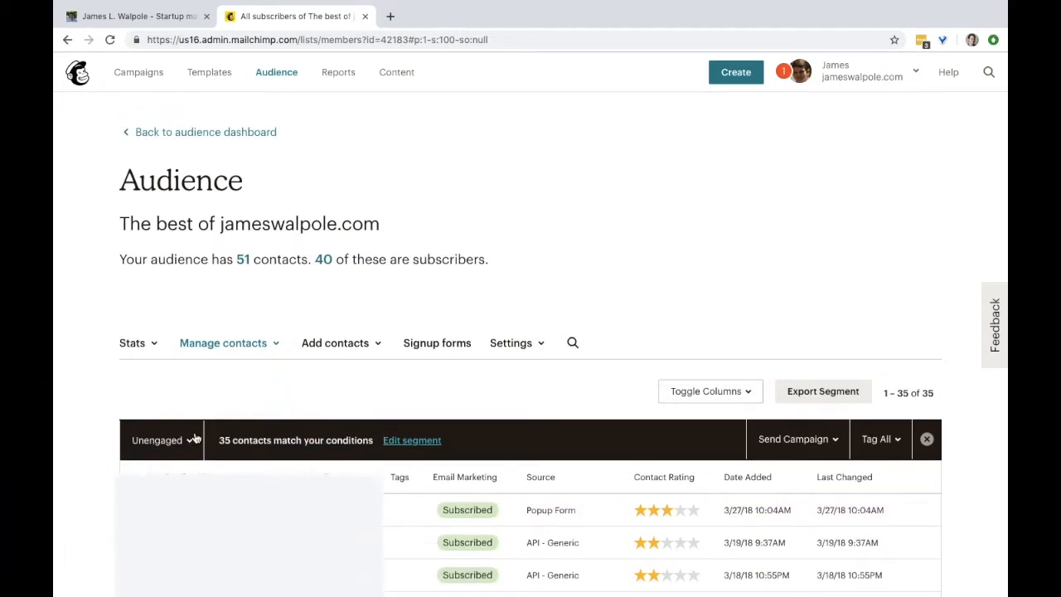
- Edit the Unengaged segment so contacts must match all of the conditions, and save it
left_click(400, 440)
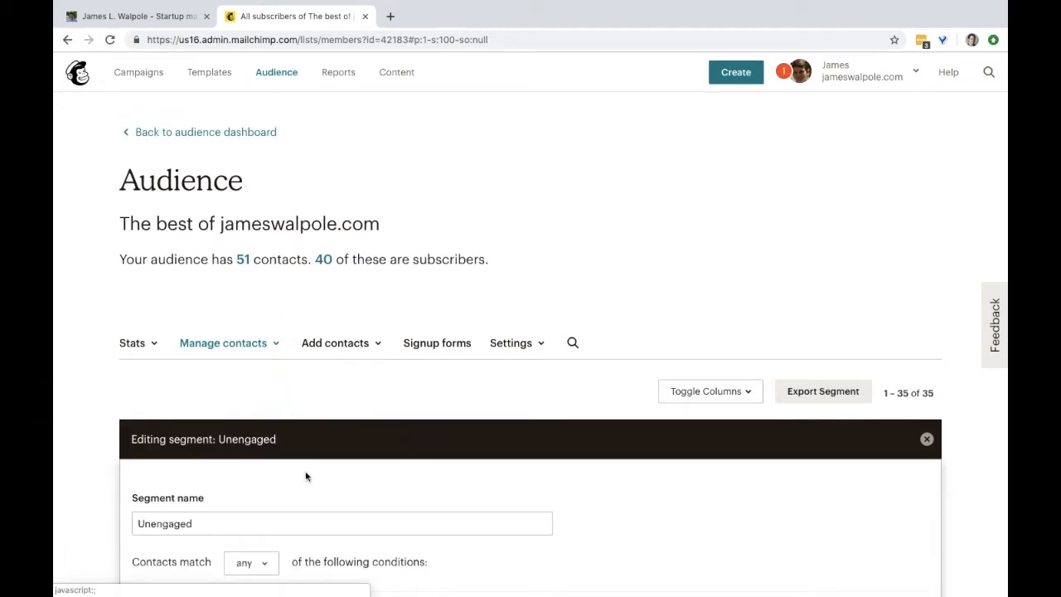
scroll(305, 476, "down", 3)
left_click(251, 319)
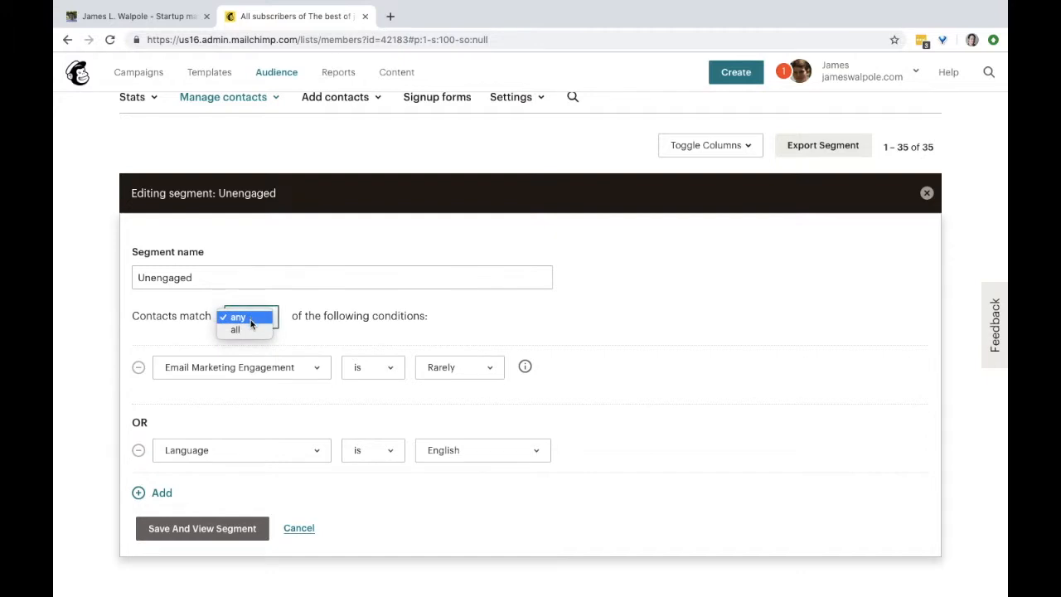
left_click(236, 329)
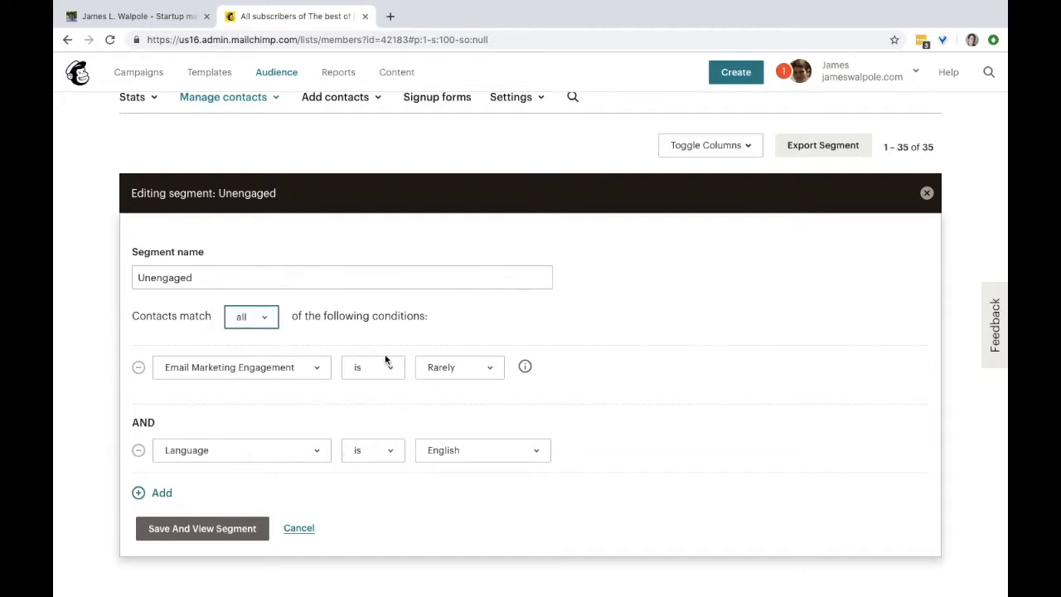
left_click(201, 529)
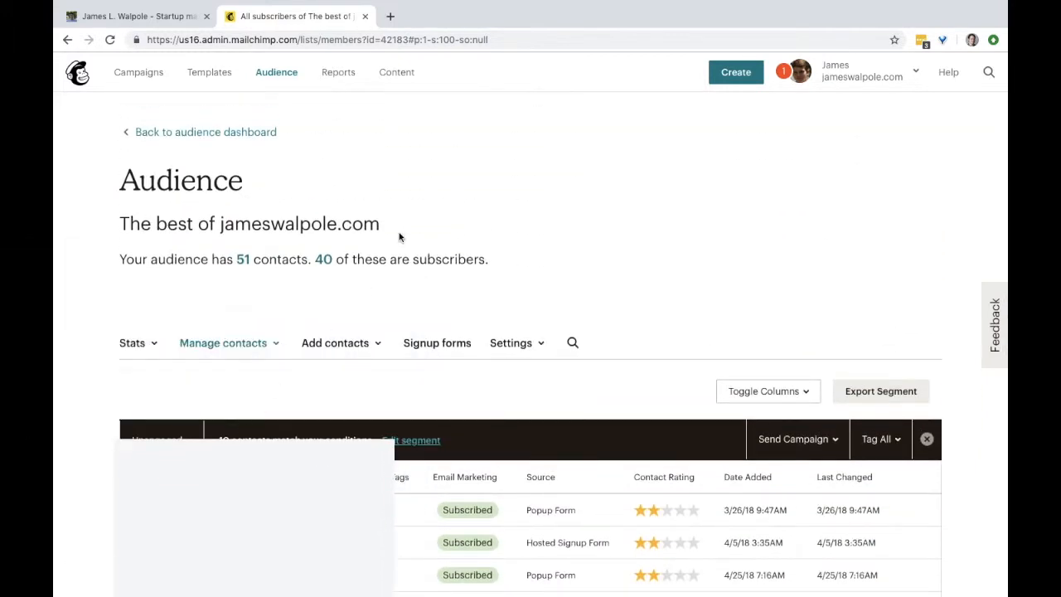
- Go to the campaigns list and open this week's draft "Blog Subscriber Update, 0002" for editing
left_click(152, 79)
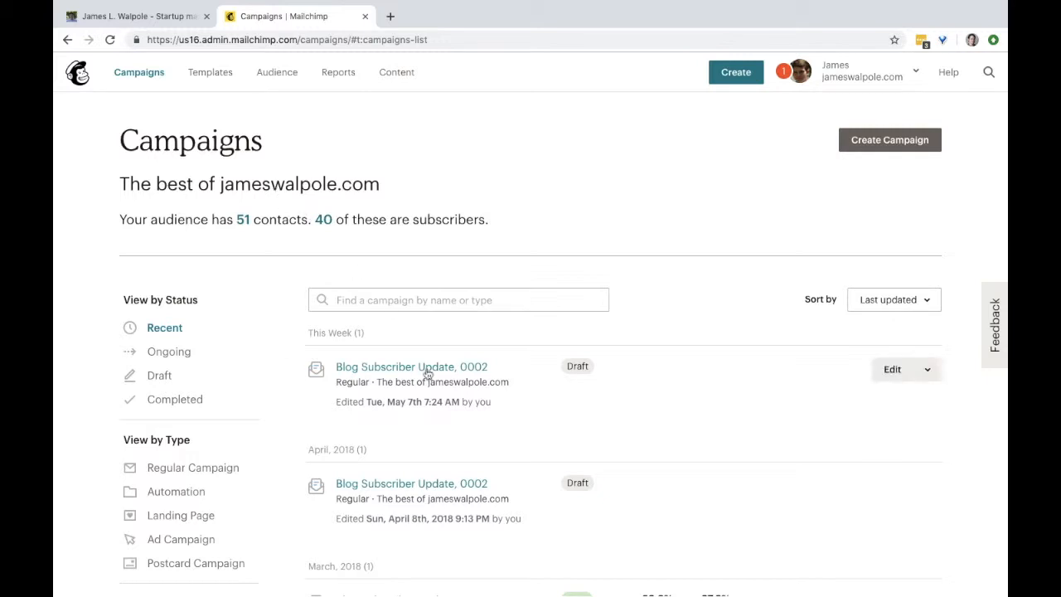
scroll(426, 374, "down", 2)
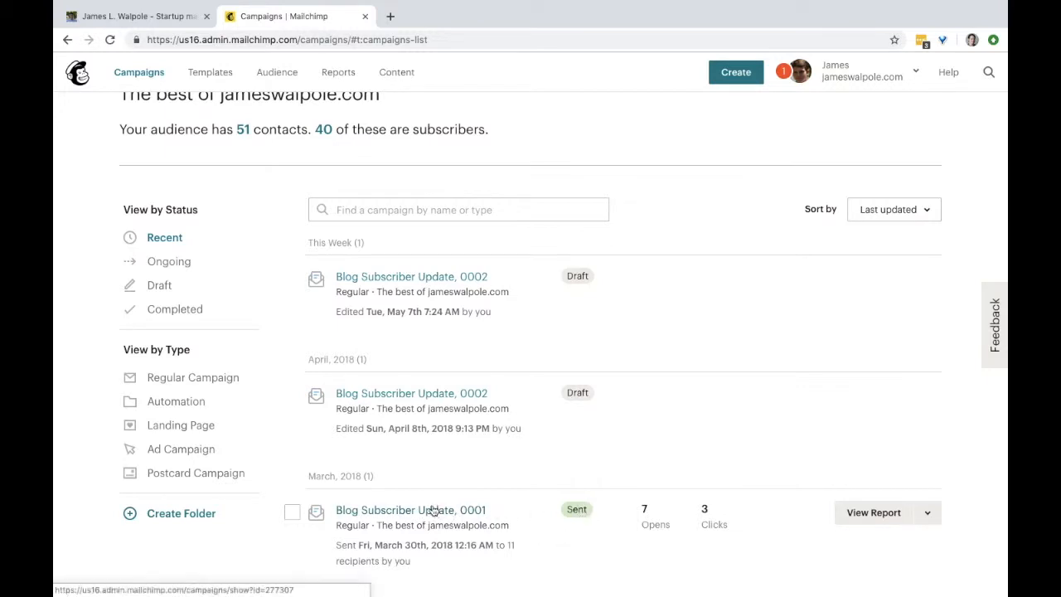
left_click(927, 518)
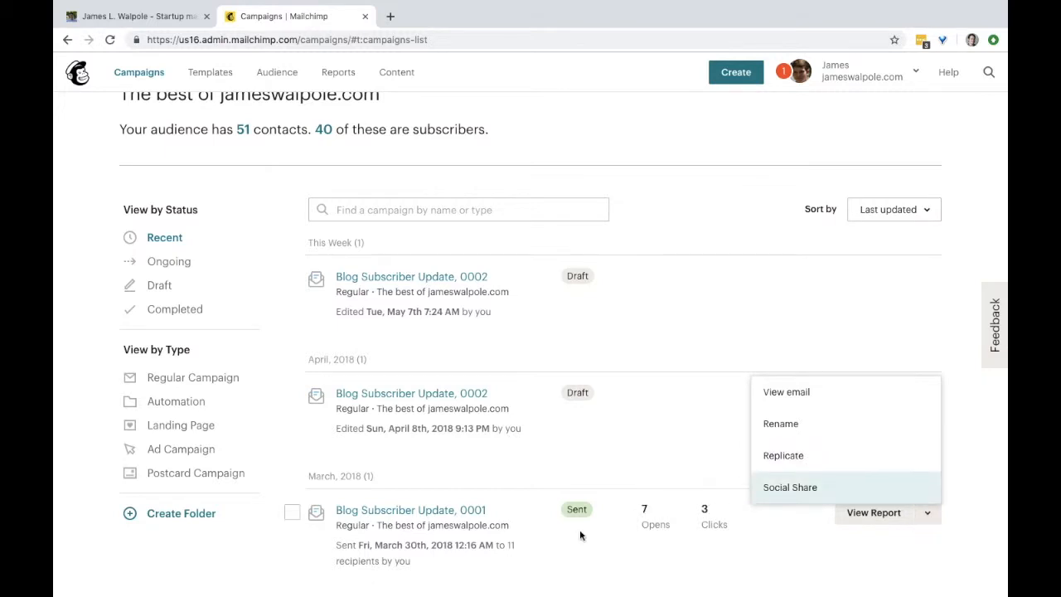
scroll(580, 535, "up", 1)
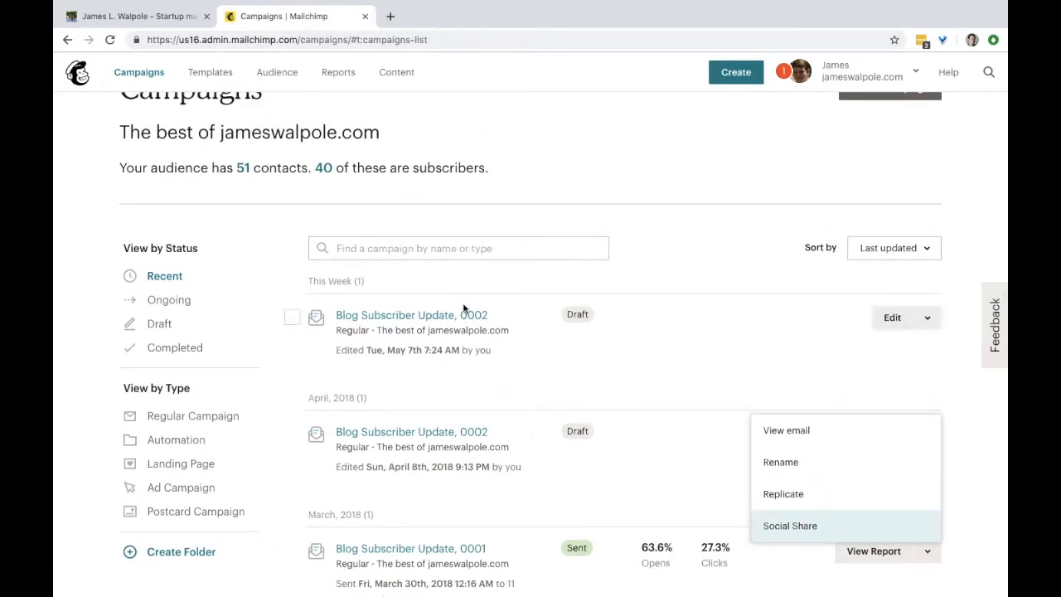
left_click(459, 320)
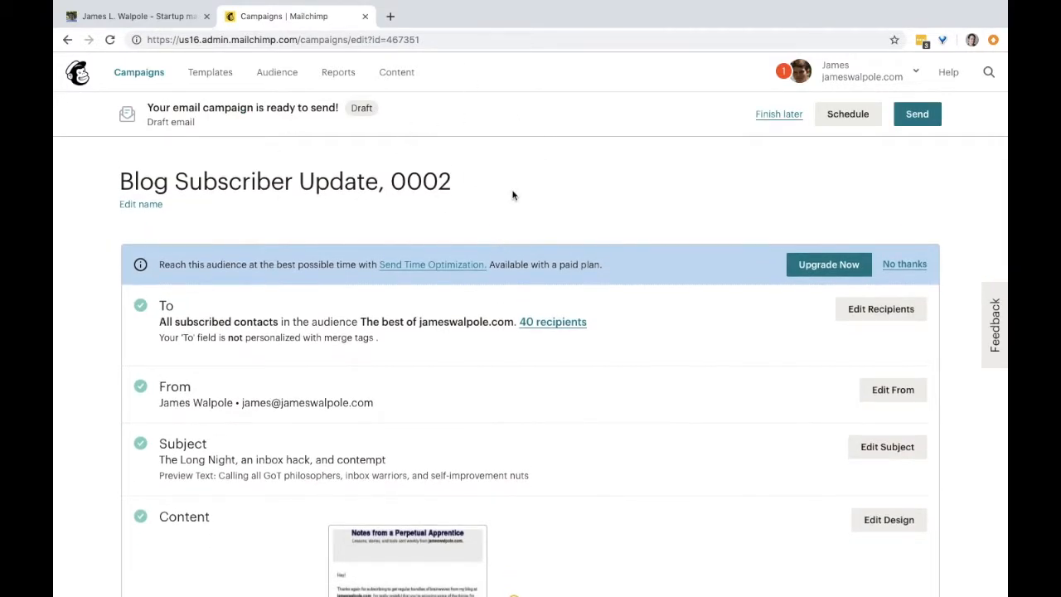
double_click(394, 189)
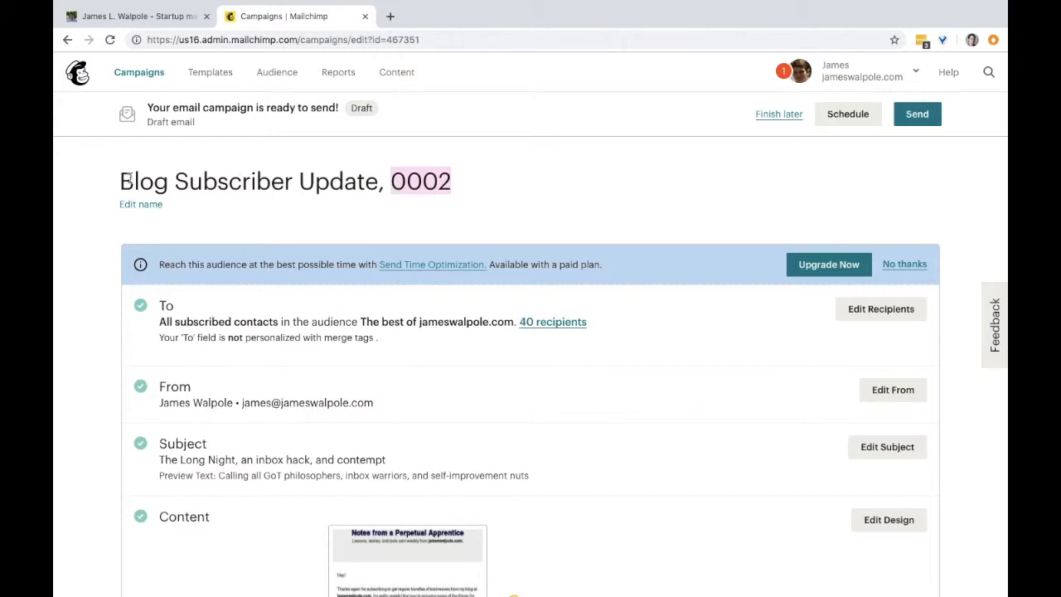
left_click_drag(123, 181, 462, 189)
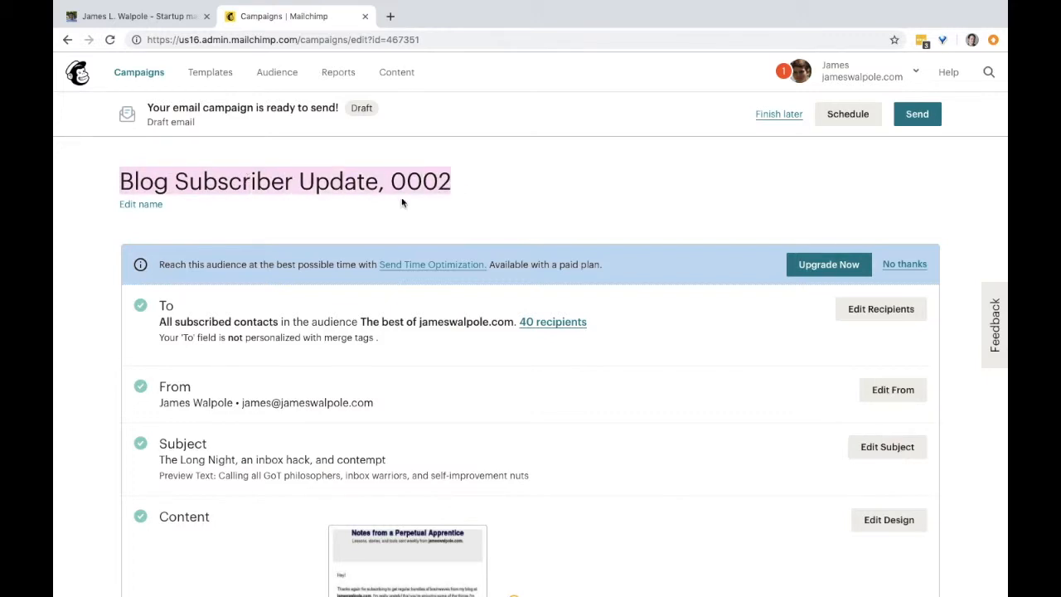
left_click(451, 175)
double_click(417, 182)
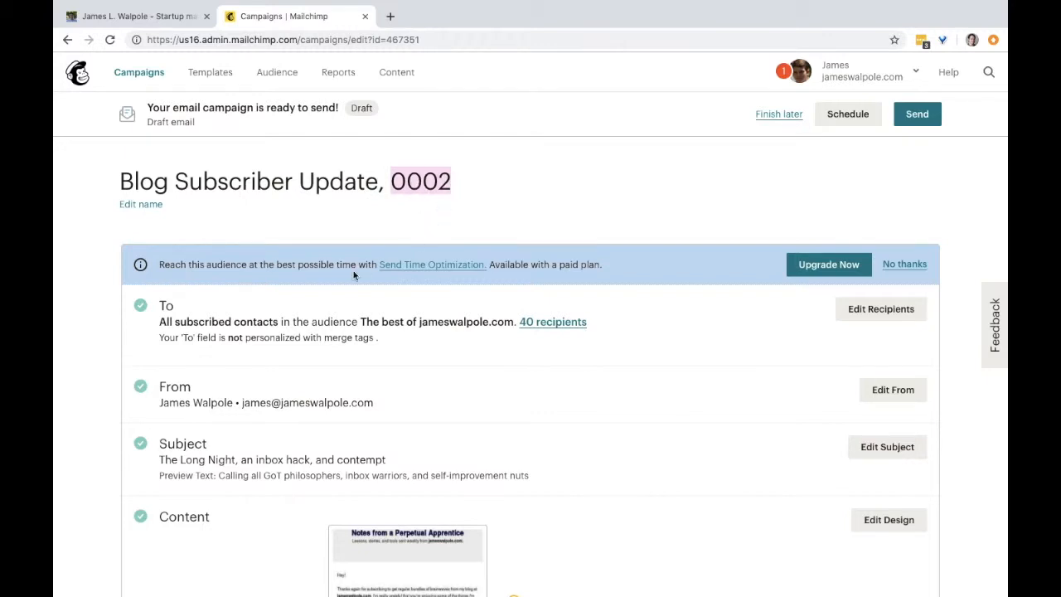
- Edit the campaign's recipients and choose the Unengaged segment of the audience "The best of jameswalpole.com"
scroll(212, 325, "down", 1)
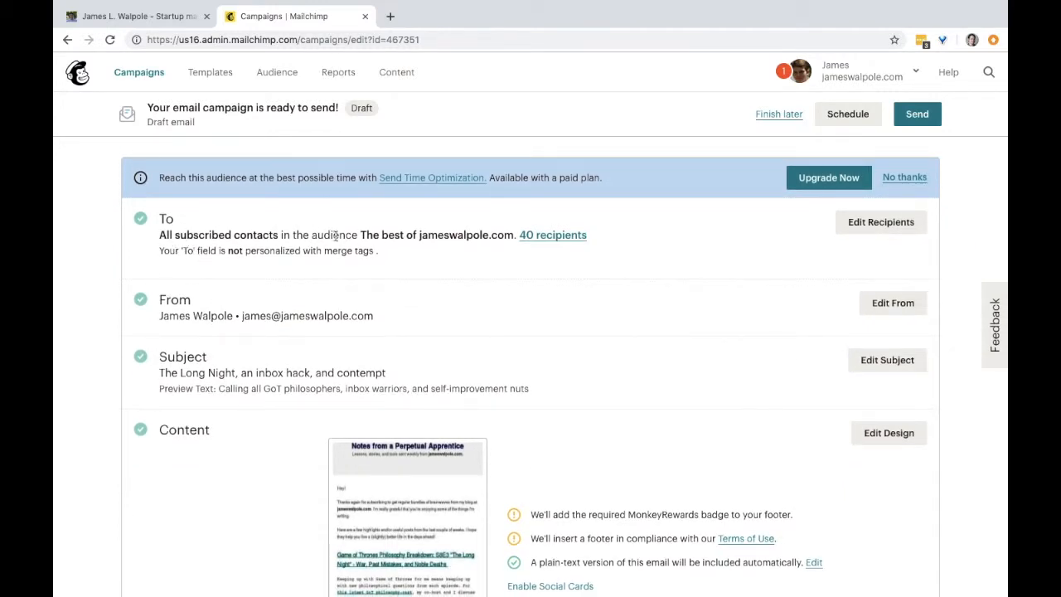
left_click(884, 222)
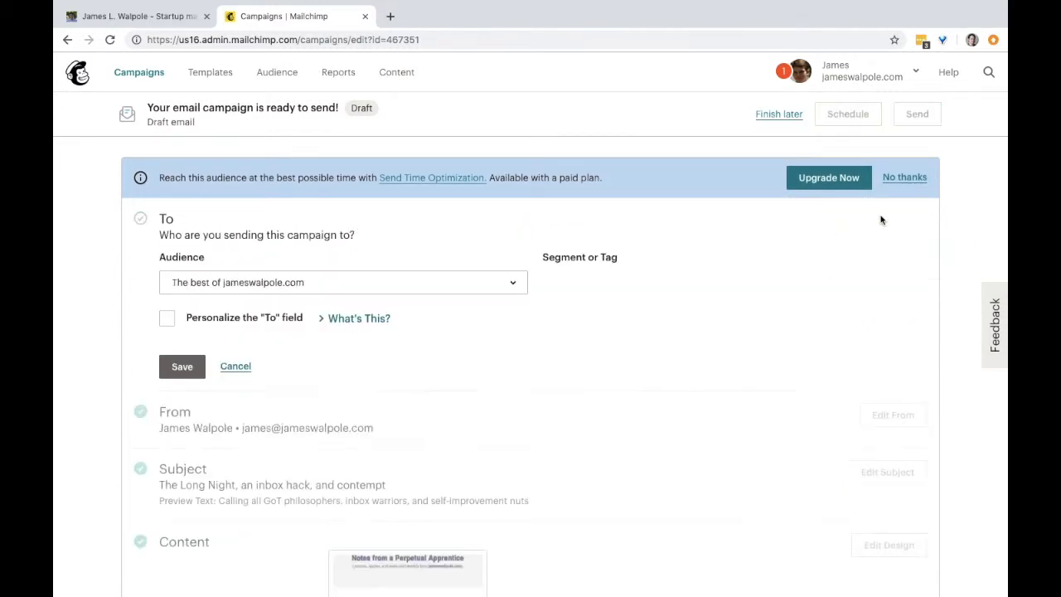
left_click(590, 289)
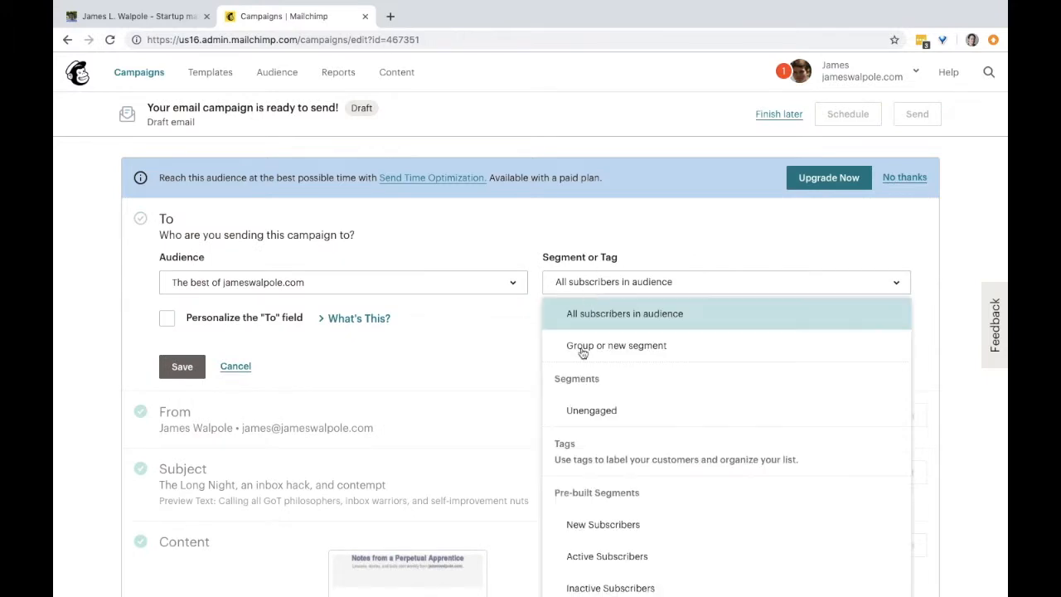
scroll(587, 312, "down", 3)
scroll(582, 411, "up", 1)
scroll(580, 414, "down", 2)
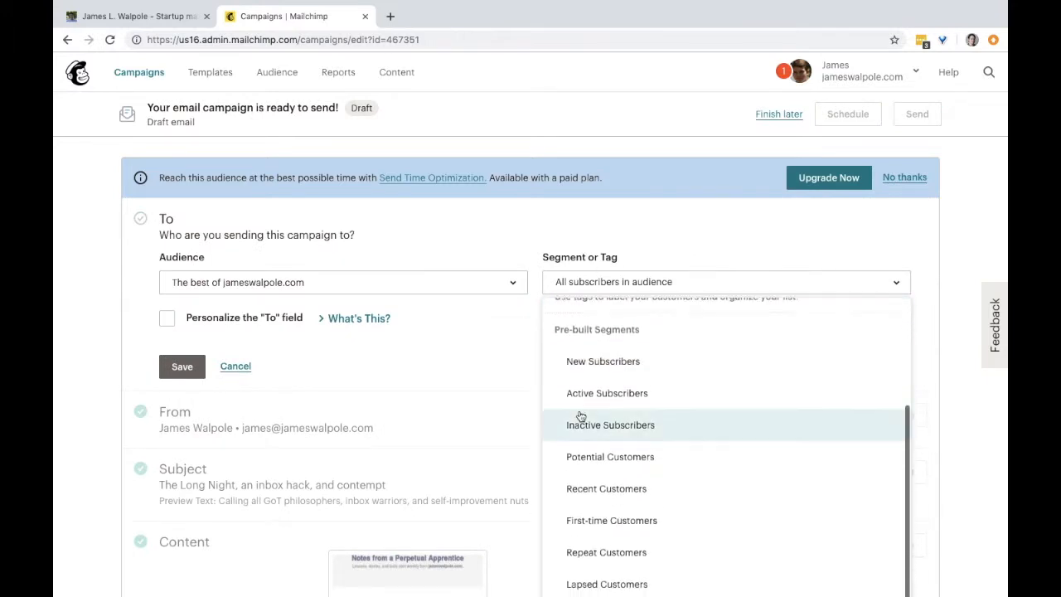
scroll(586, 492, "up", 3)
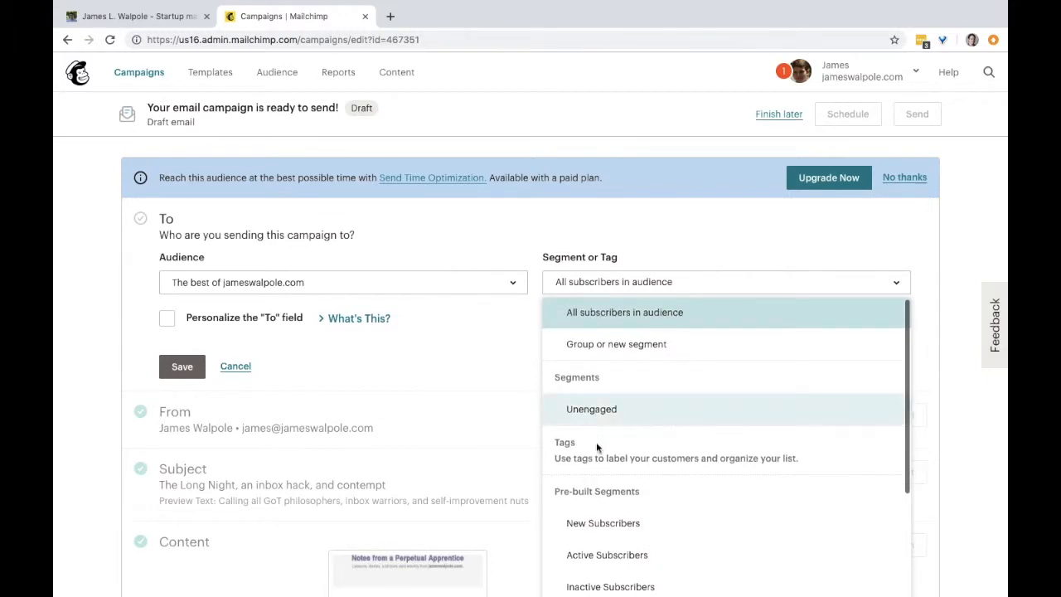
scroll(597, 444, "down", 3)
scroll(613, 421, "down", 1)
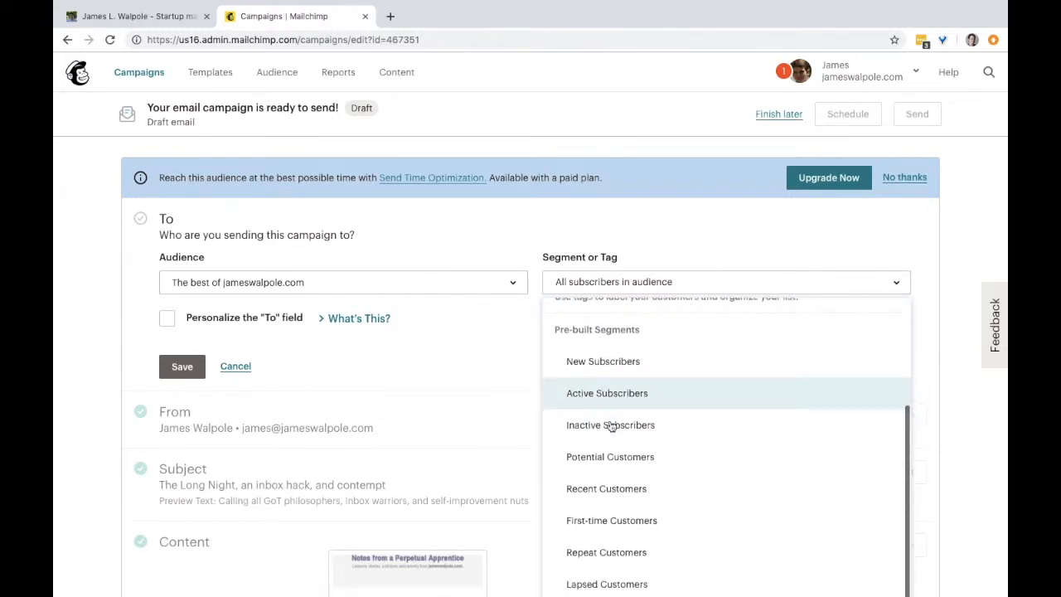
scroll(618, 464, "up", 2)
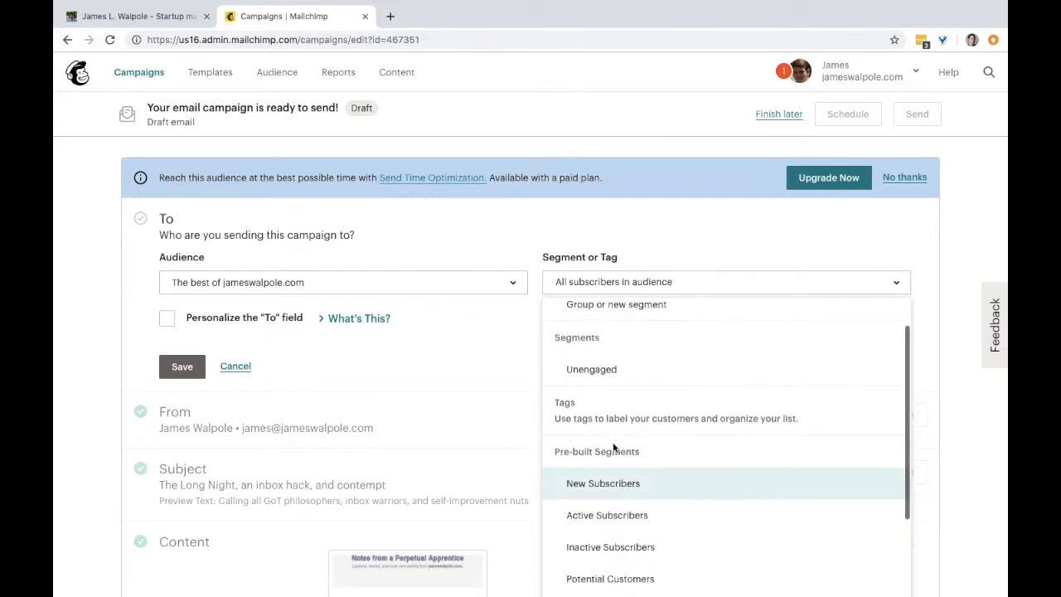
left_click(602, 370)
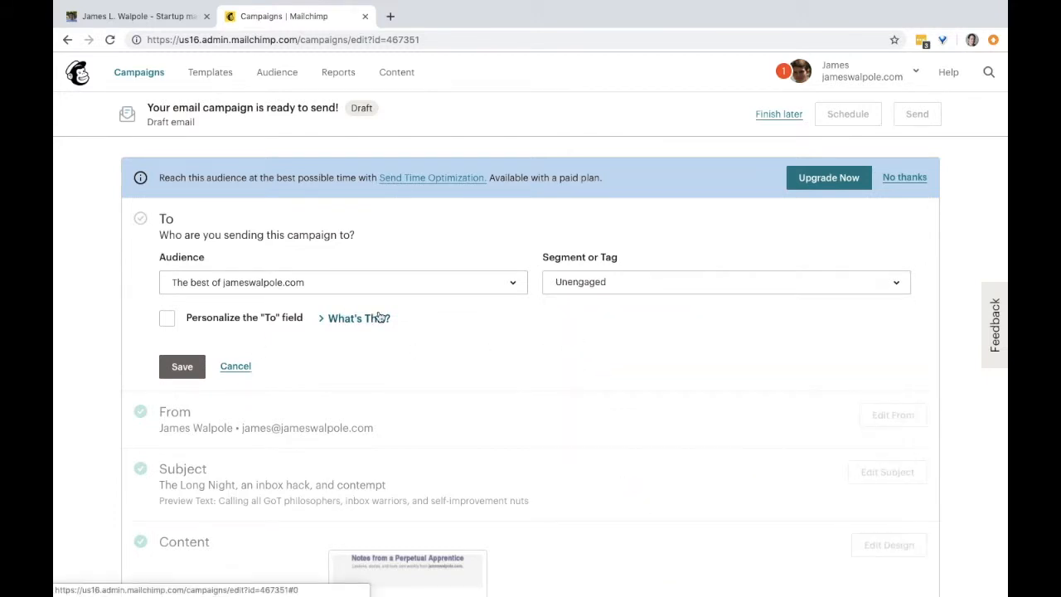
- Check the merge tag options for personalizing the "To" field, leave personalization off, and save the recipient settings
left_click(189, 319)
left_click(258, 385)
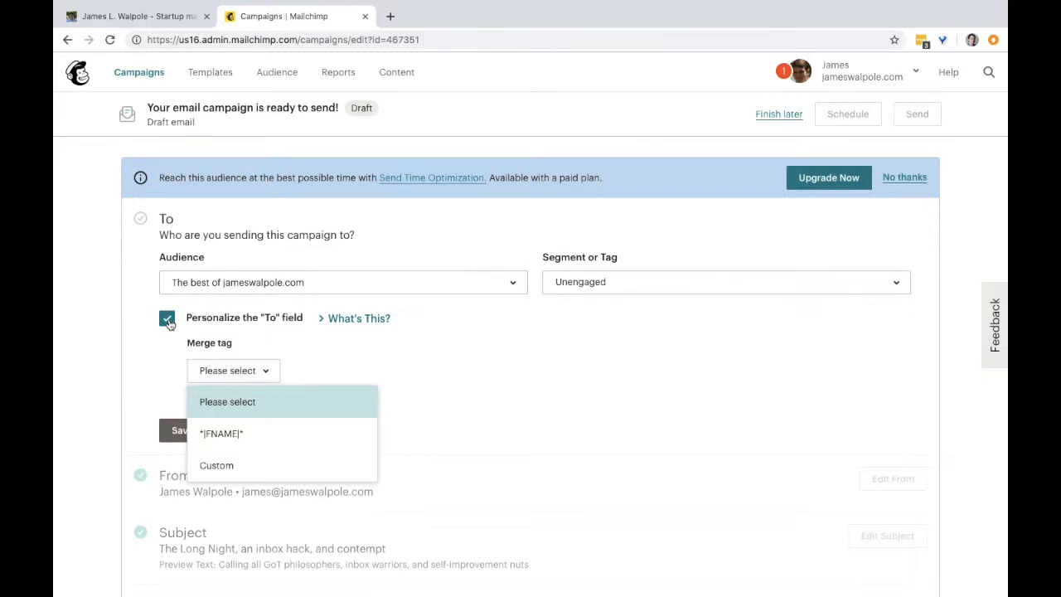
left_click(168, 322)
left_click(168, 321)
left_click(180, 365)
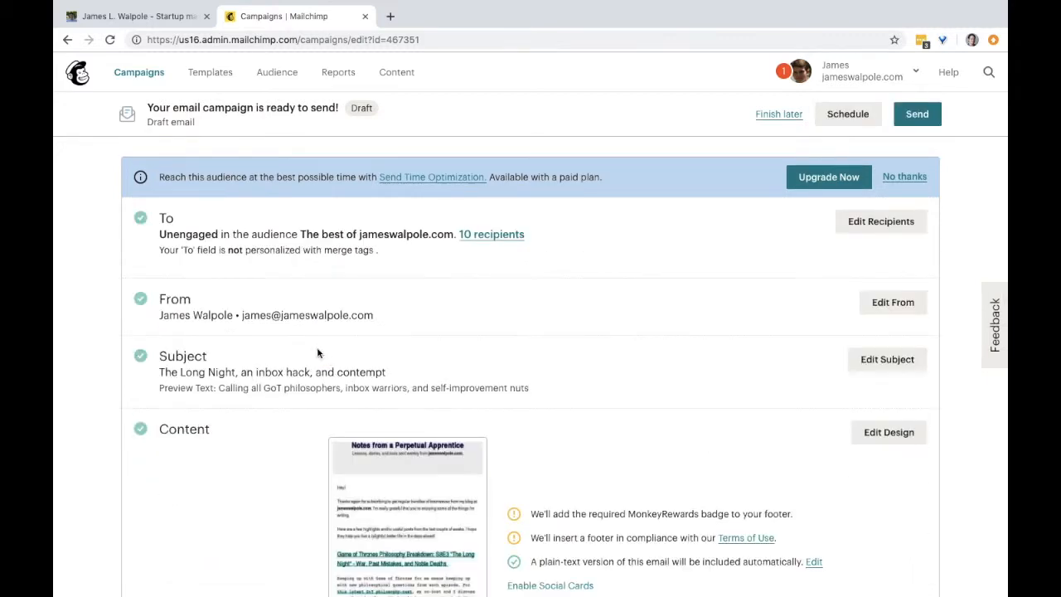
- Review the campaign's sender, subject line and preview text, comparing the subject's wording with the preview
left_click_drag(157, 323, 309, 327)
scroll(309, 327, "down", 1)
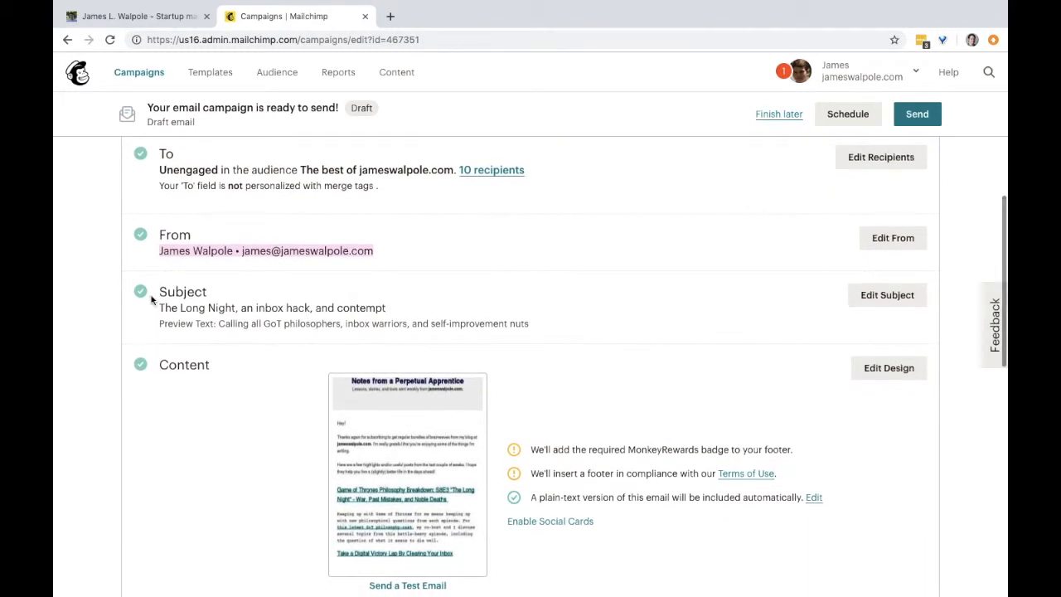
left_click_drag(159, 307, 393, 306)
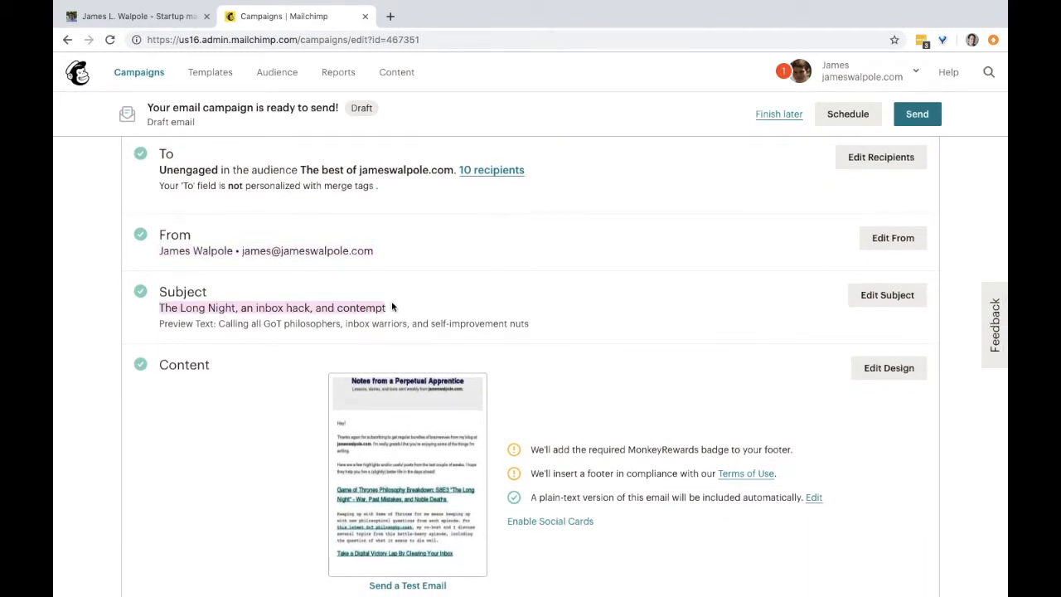
left_click_drag(155, 328, 433, 343)
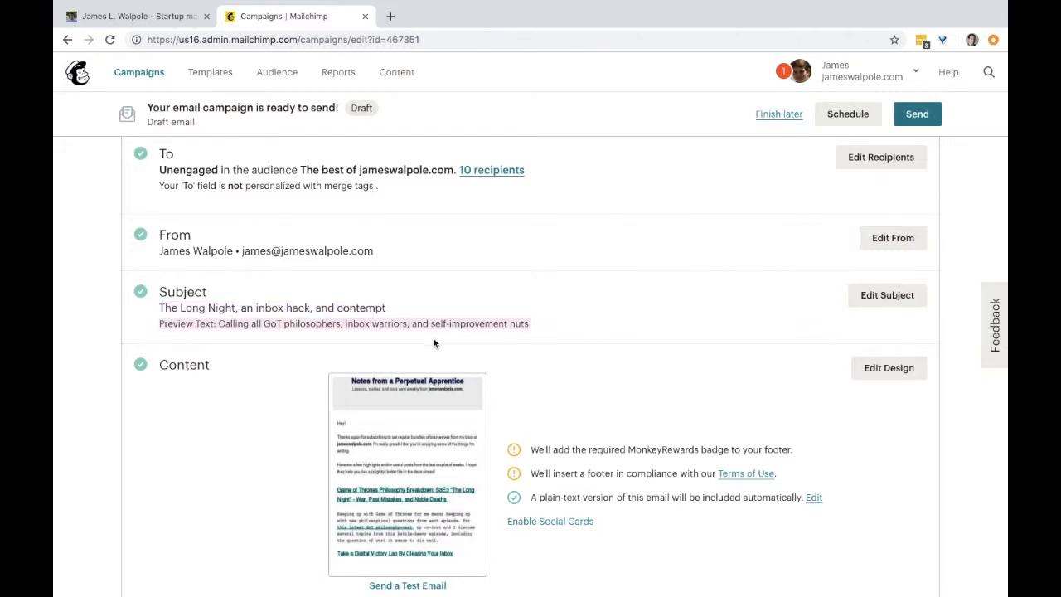
left_click(289, 324)
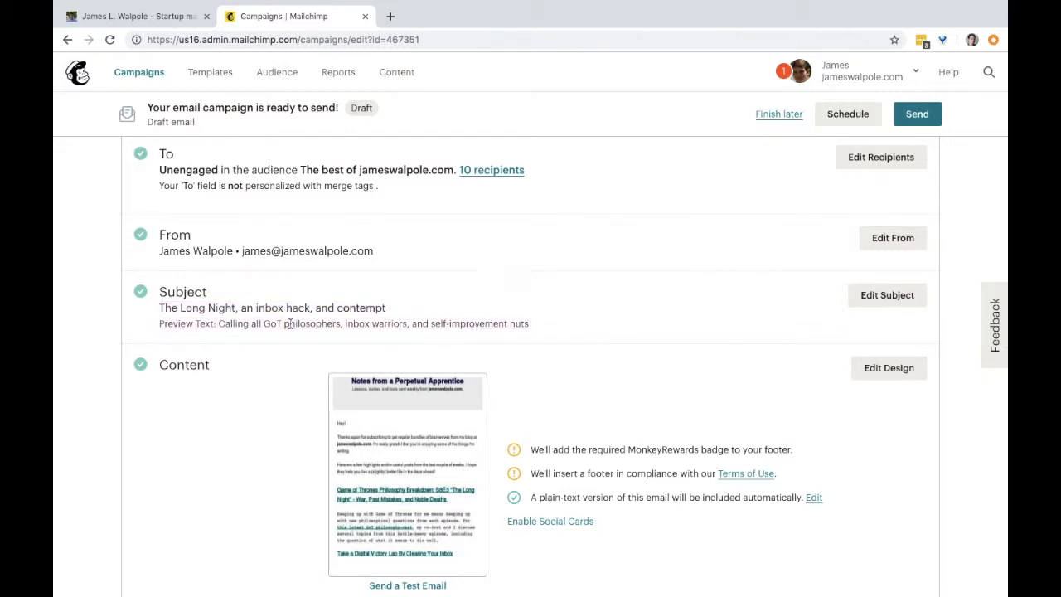
left_click_drag(155, 310, 410, 323)
left_click(380, 322)
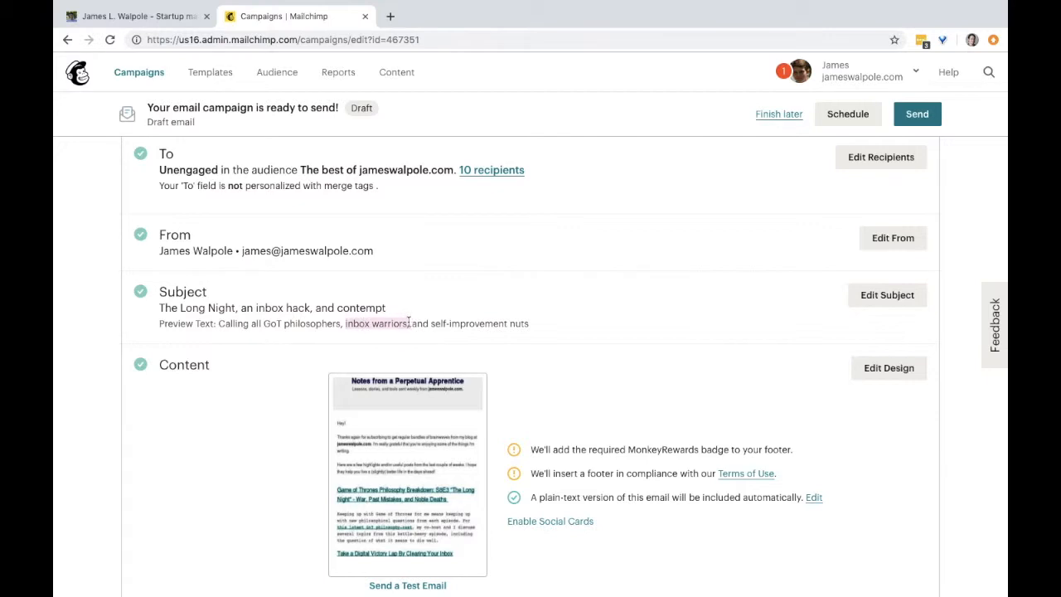
scroll(399, 323, "down", 1)
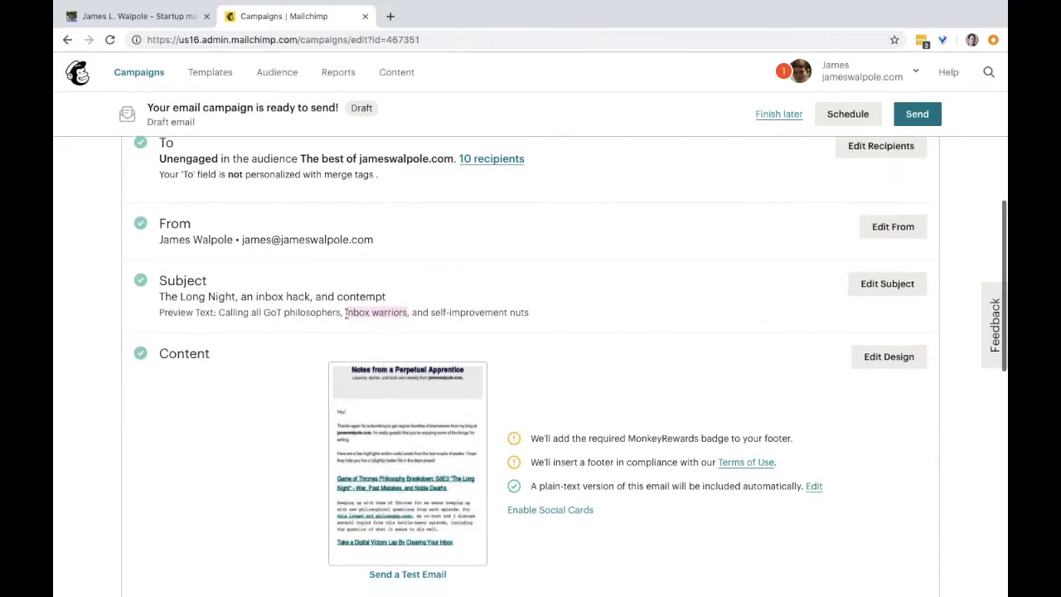
left_click_drag(241, 295, 310, 295)
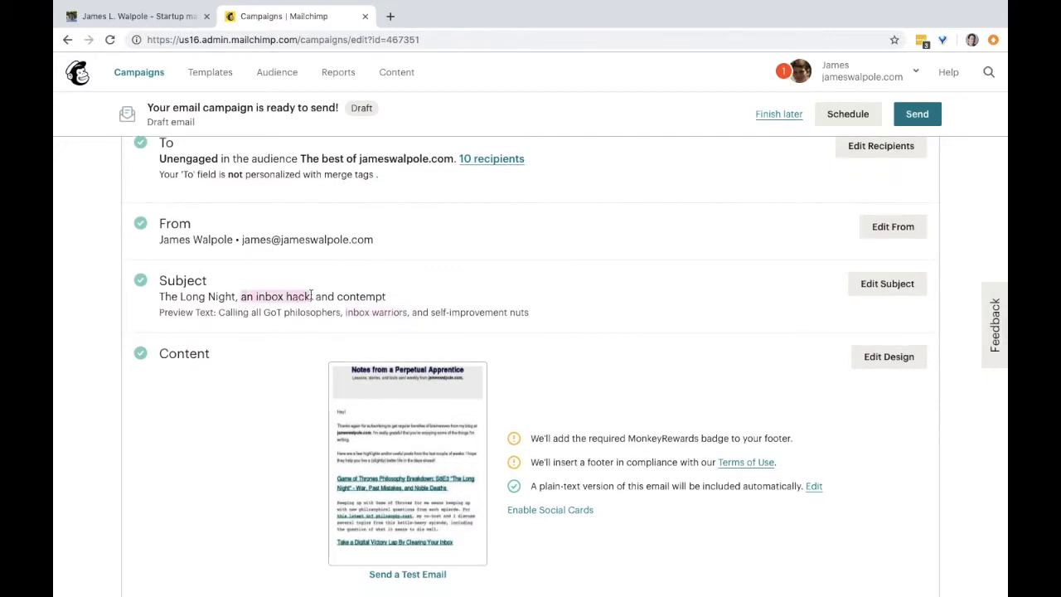
- Open the campaign link's URL path for editing and remove the number after "perpetual-apprentice-notes"
scroll(311, 297, "down", 3)
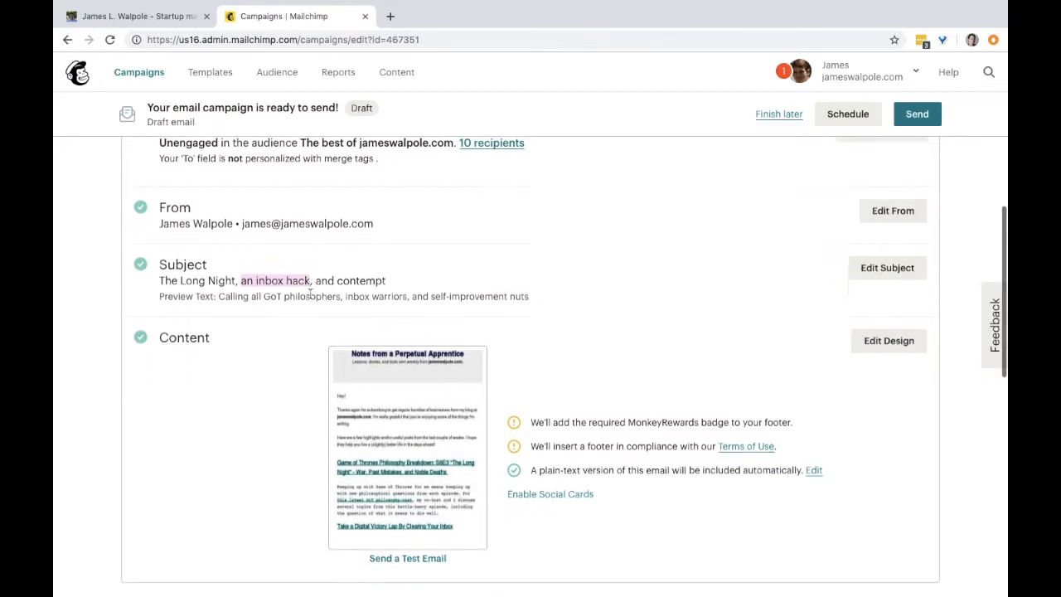
scroll(469, 323, "down", 2)
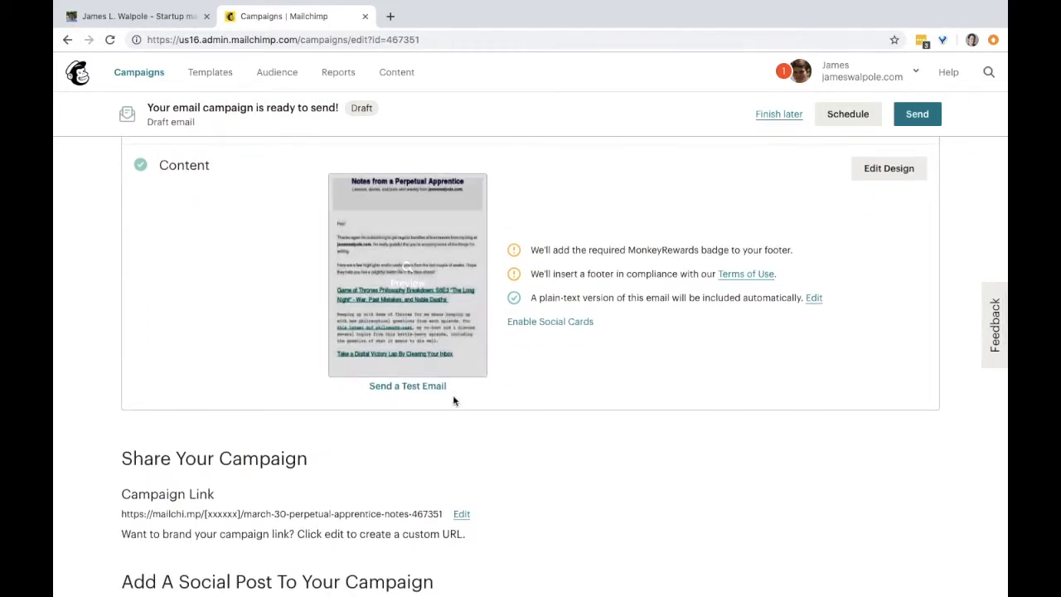
left_click(462, 515)
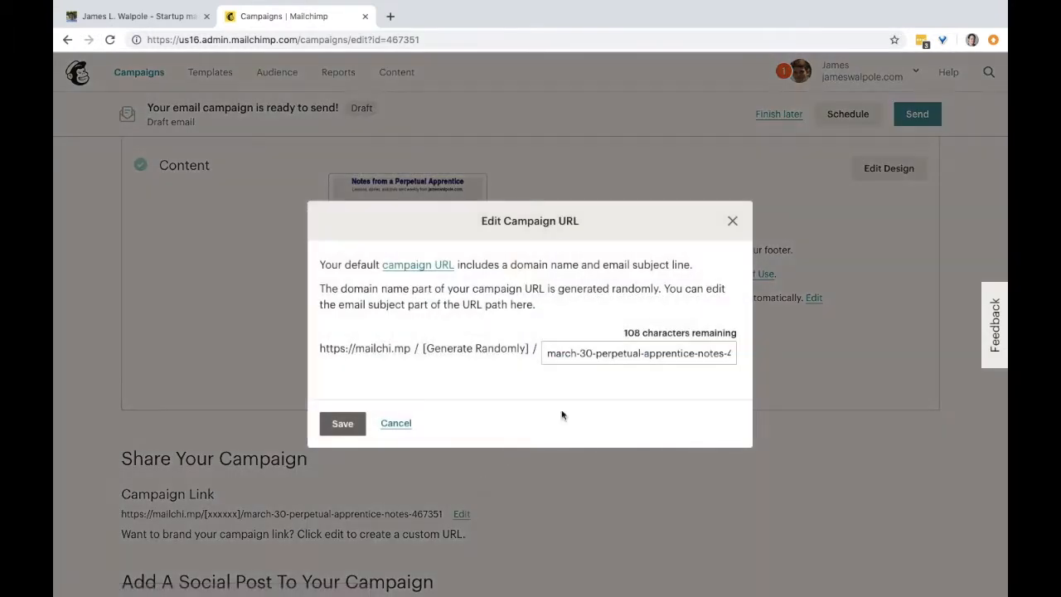
left_click(591, 351)
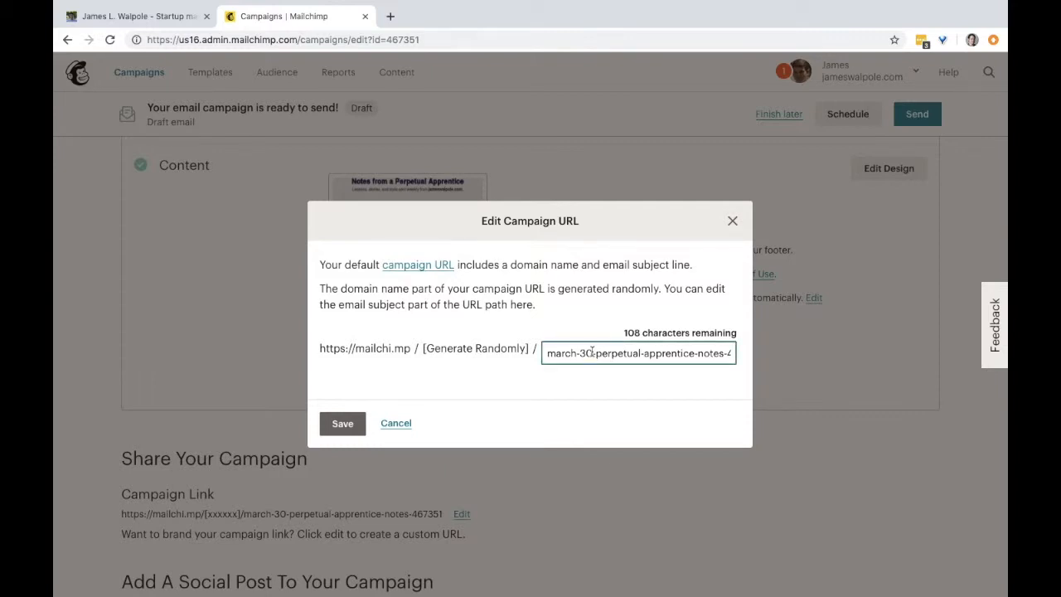
triple_click(592, 351)
left_click(592, 351)
left_click_drag(643, 348, 726, 358)
left_click_drag(567, 354, 741, 358)
key("BackSpace")
- Change the date at the start of the campaign URL path to "may-7" and save the URL
left_click_drag(593, 353, 521, 354)
type("may")
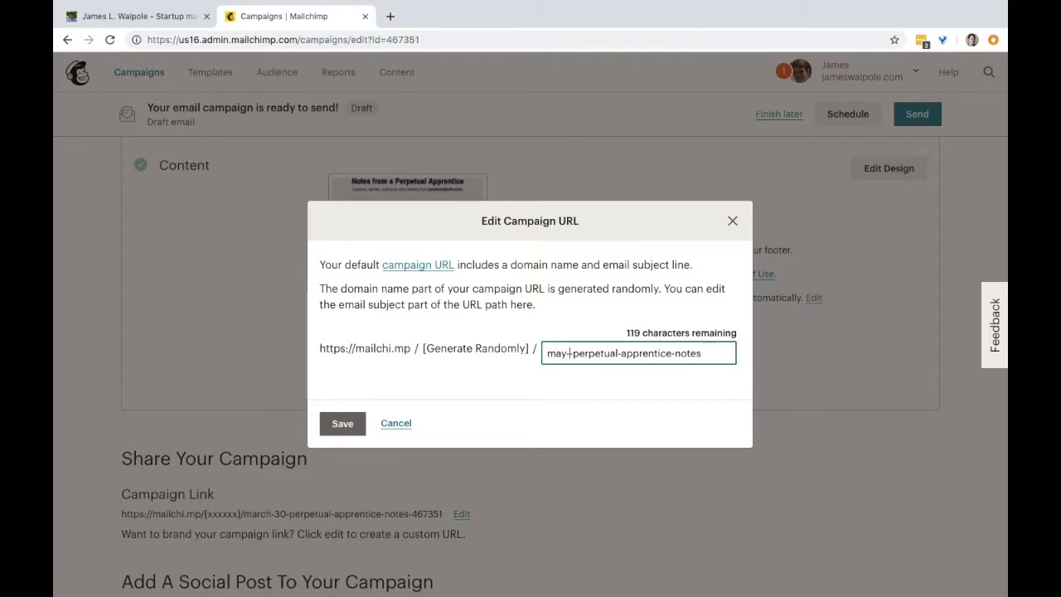
left_click(902, 5)
left_click(834, 140)
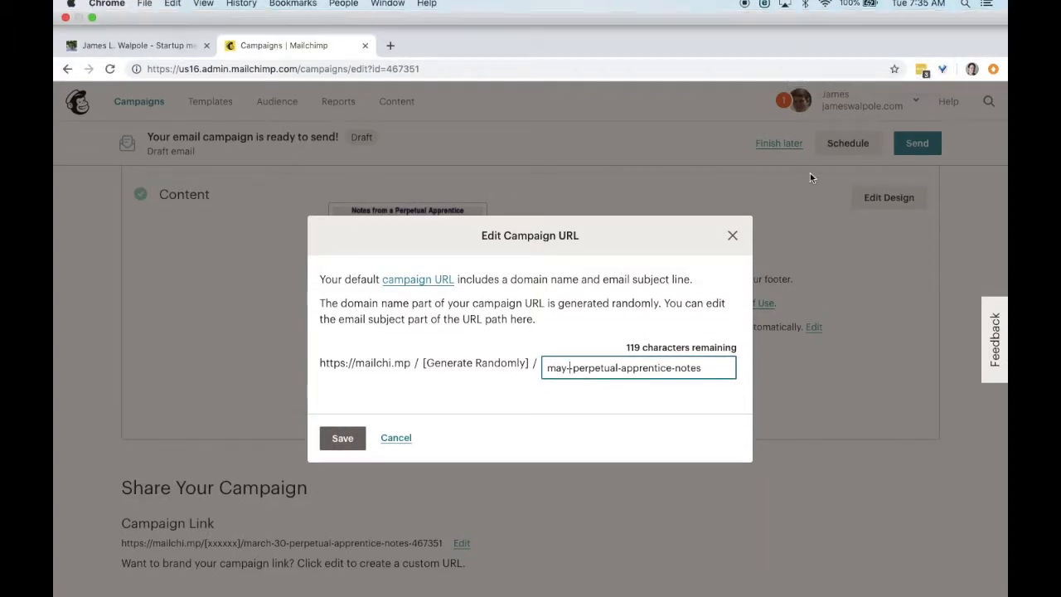
type("-7")
left_click(329, 428)
- Open the campaign's email design for editing and look over the newsletter text
scroll(395, 431, "down", 2)
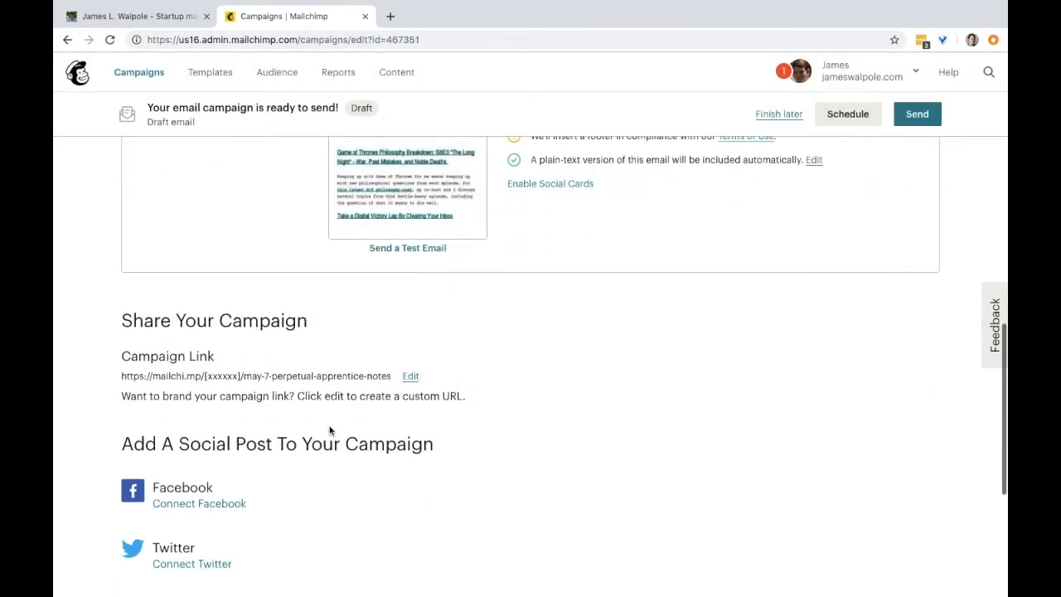
scroll(329, 431, "down", 3)
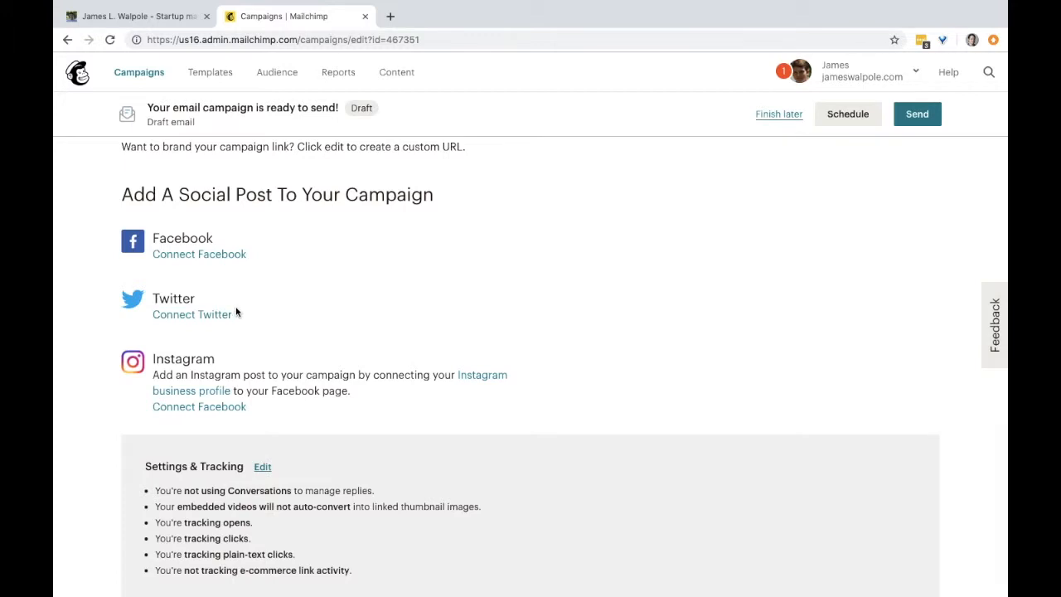
scroll(235, 310, "down", 1)
scroll(235, 312, "up", 6)
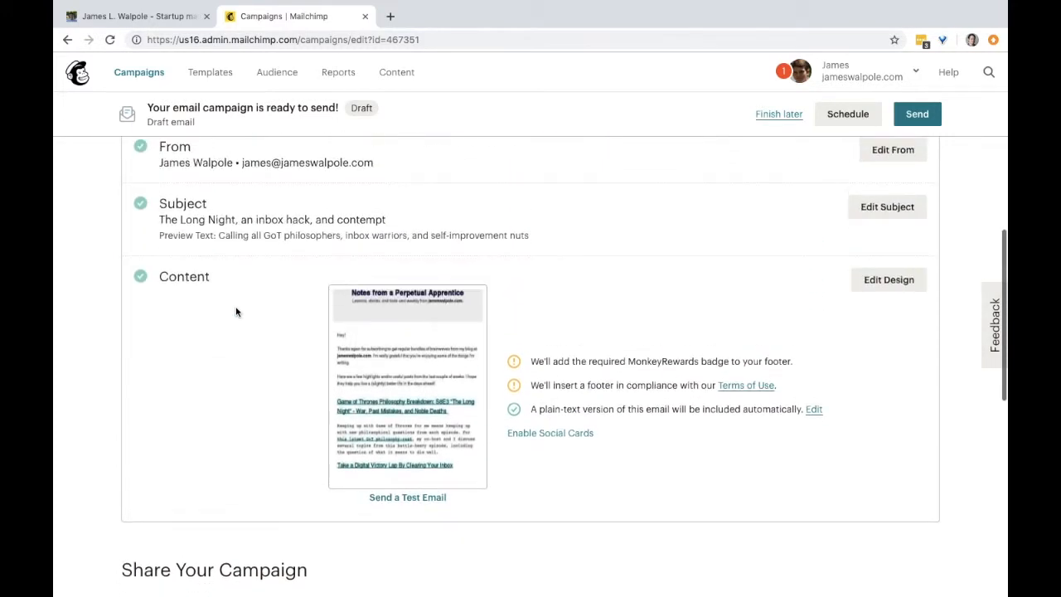
left_click(878, 283)
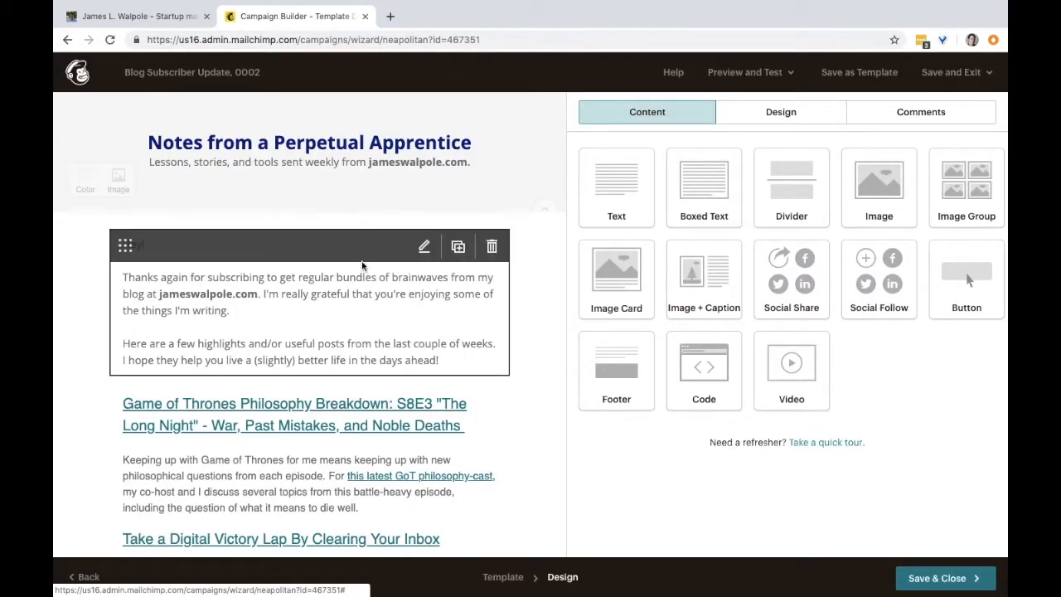
scroll(359, 381, "down", 3)
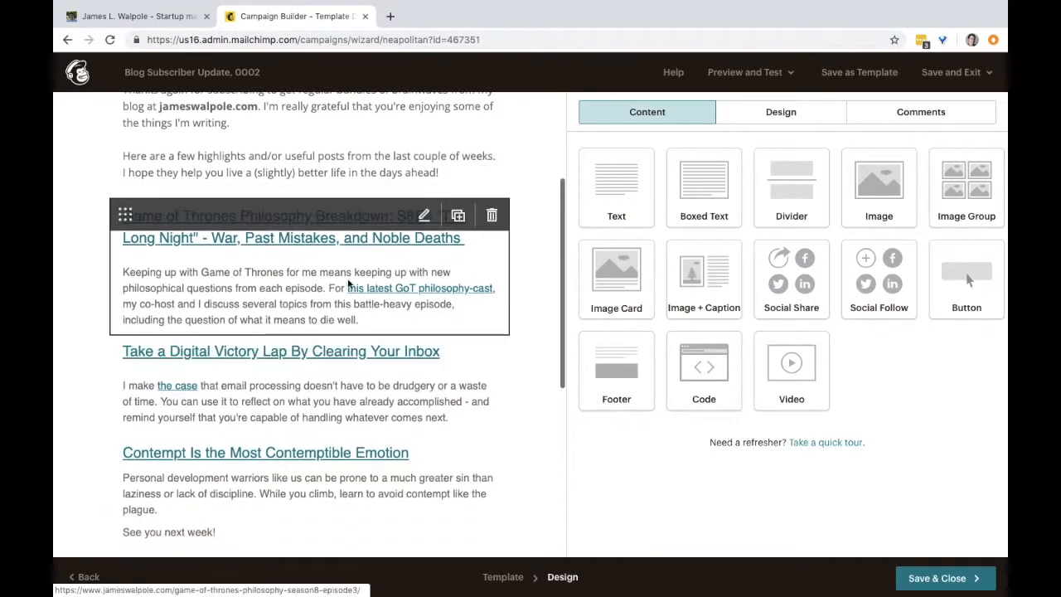
scroll(361, 259, "up", 3)
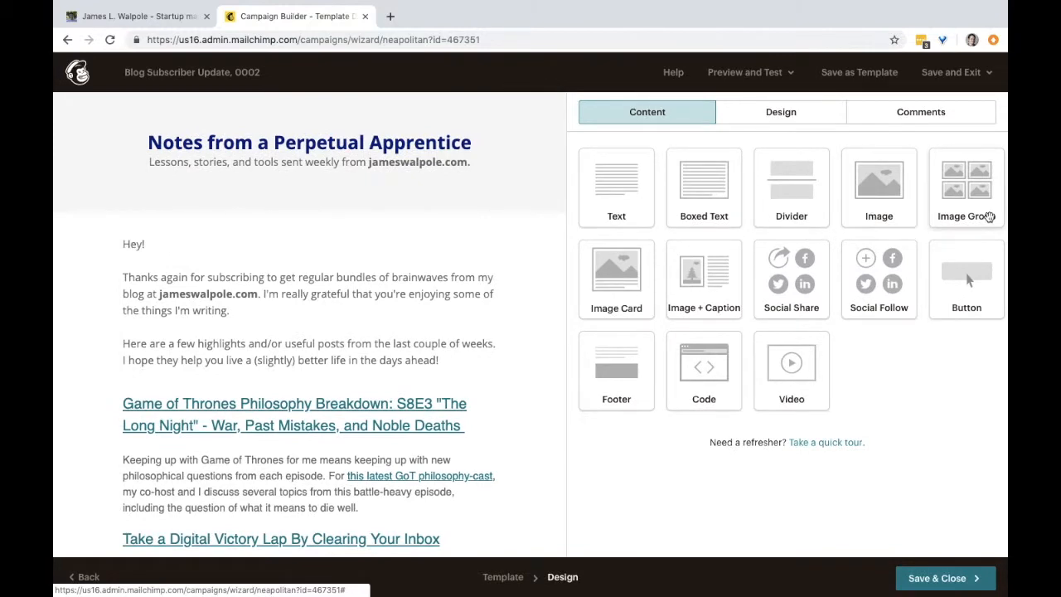
- Add a Social Share block below the newsletter's P.S. line, keep the Facebook, Twitter and Forward to Friend services, and save it
scroll(528, 401, "down", 9)
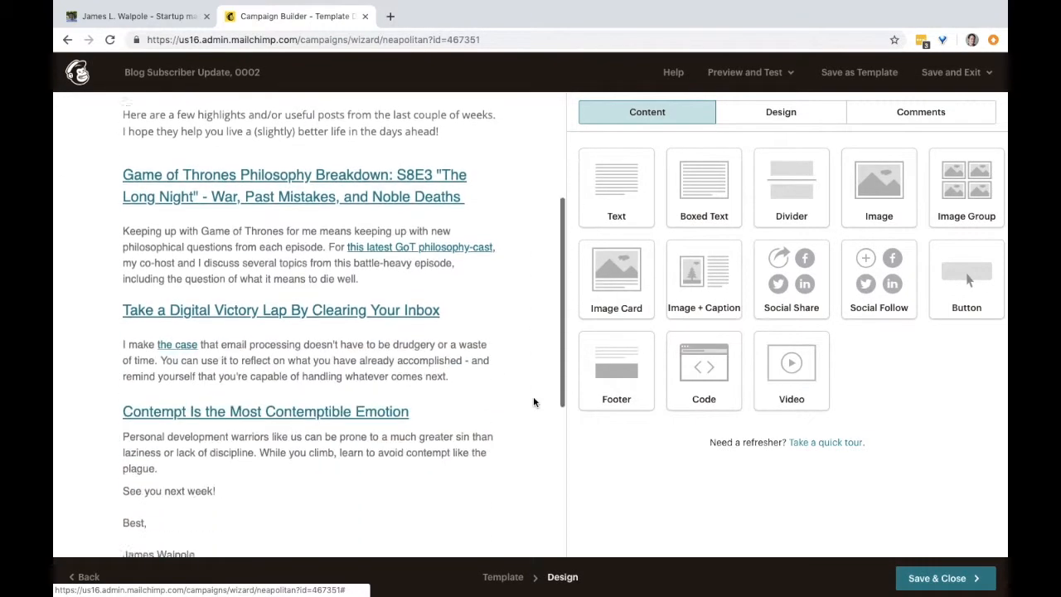
left_click_drag(888, 301, 371, 328)
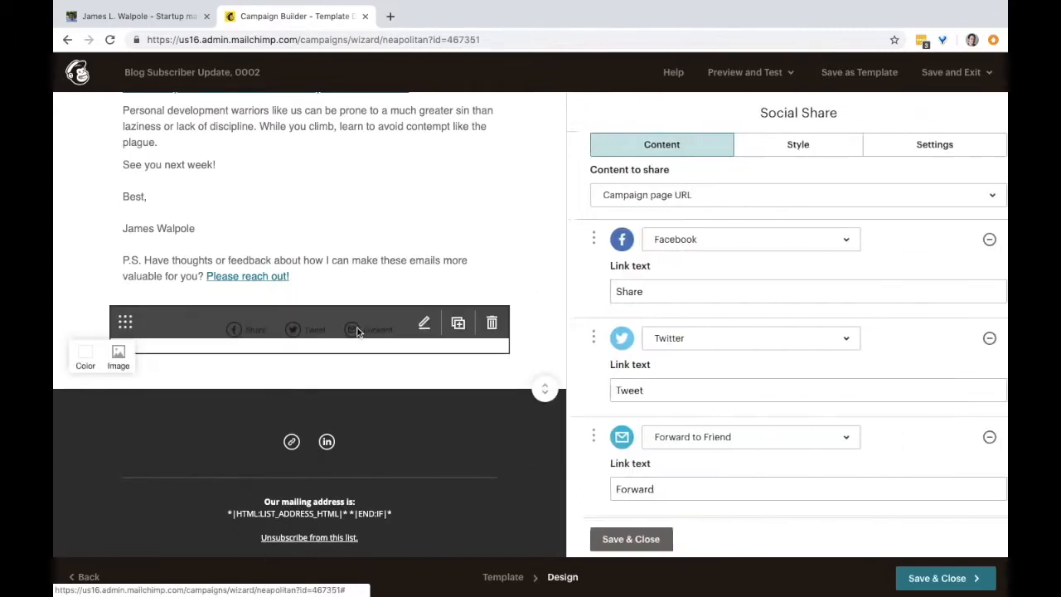
left_click(640, 291)
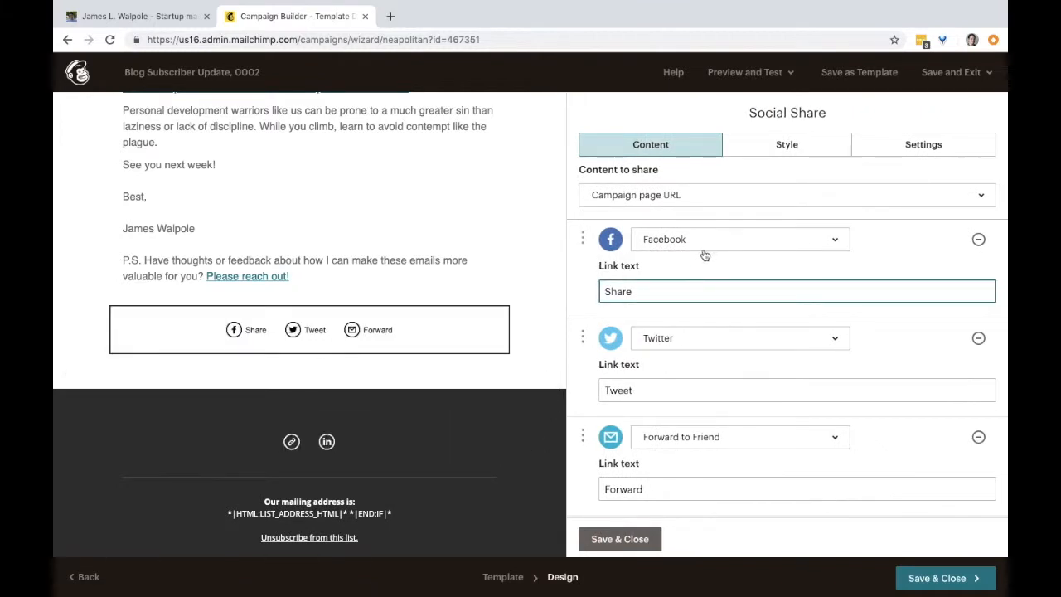
scroll(687, 368, "down", 1)
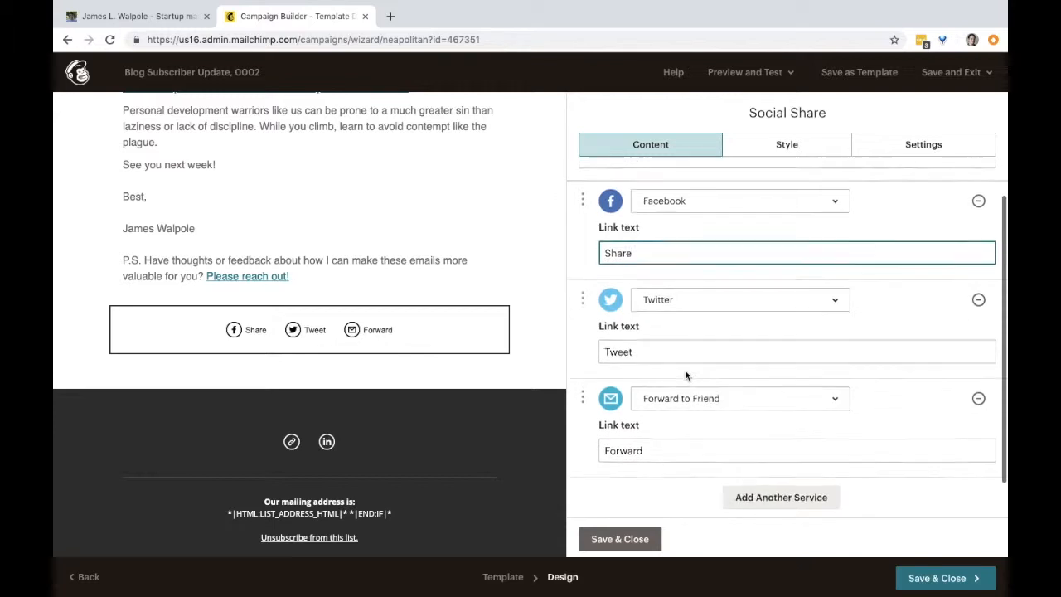
scroll(812, 313, "down", 1)
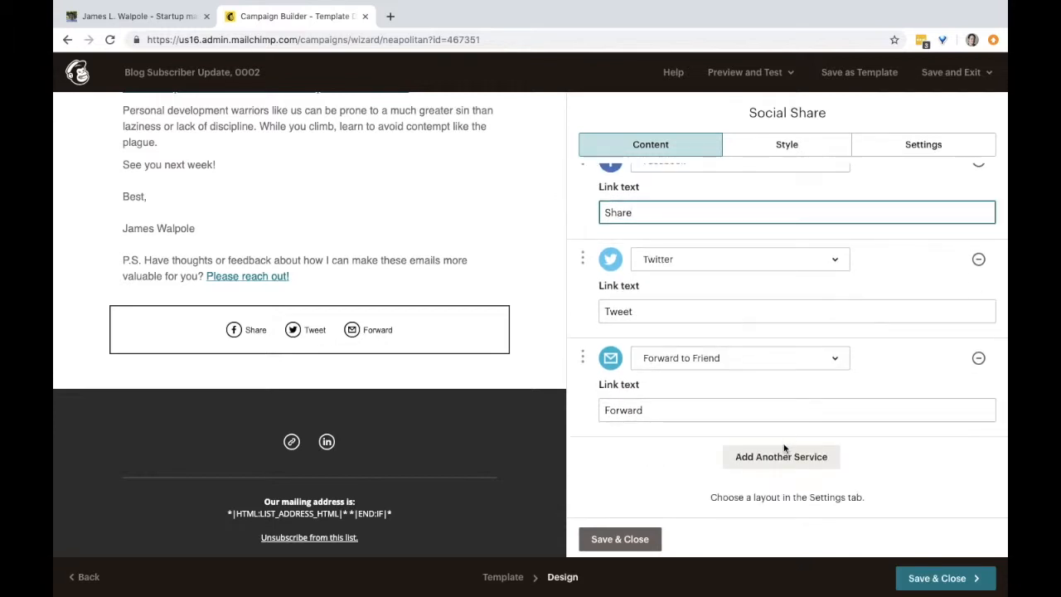
left_click(642, 537)
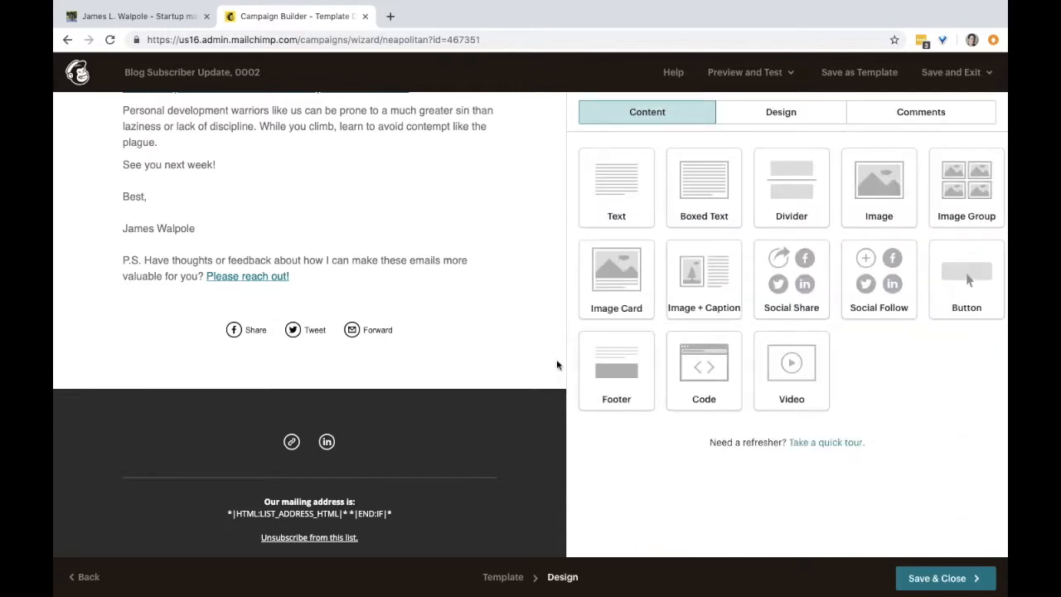
- Insert an Image Card block above the Game of Thrones heading in the newsletter
scroll(554, 356, "up", 4)
scroll(553, 357, "down", 1)
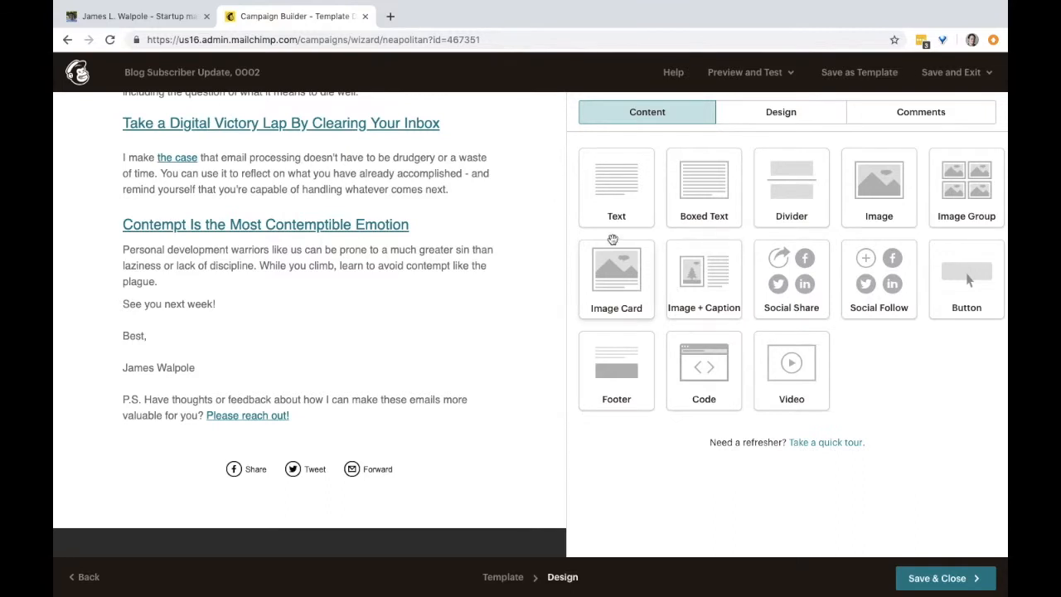
scroll(478, 275, "up", 4)
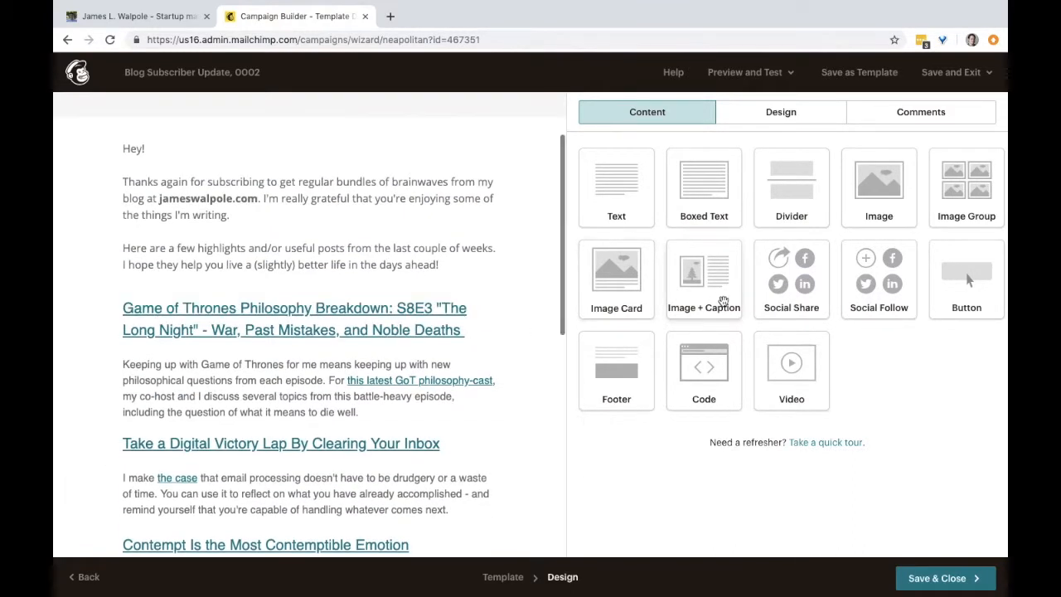
left_click_drag(628, 307, 398, 364)
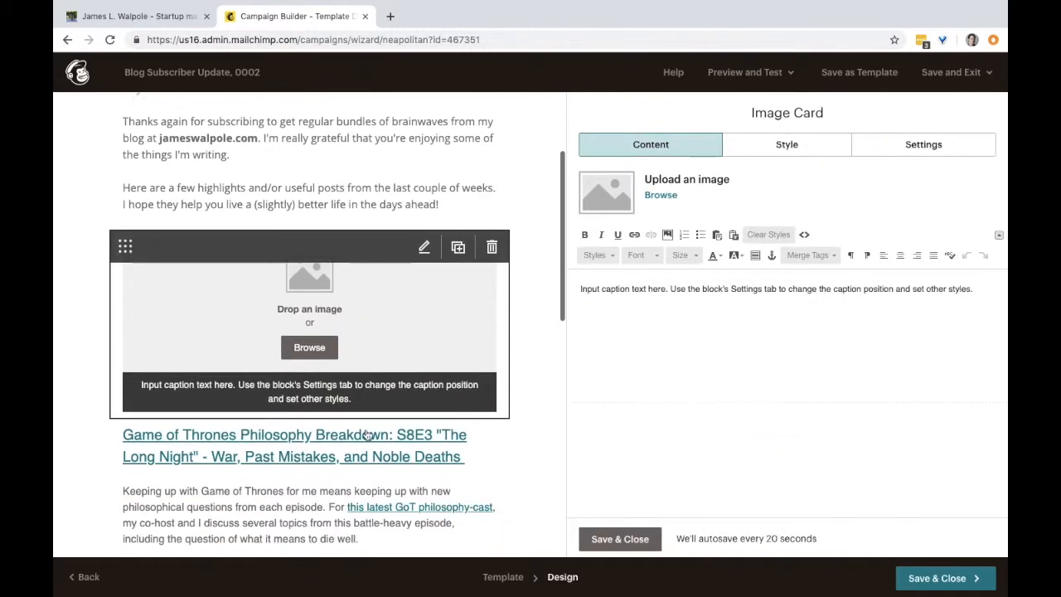
scroll(271, 489, "down", 1)
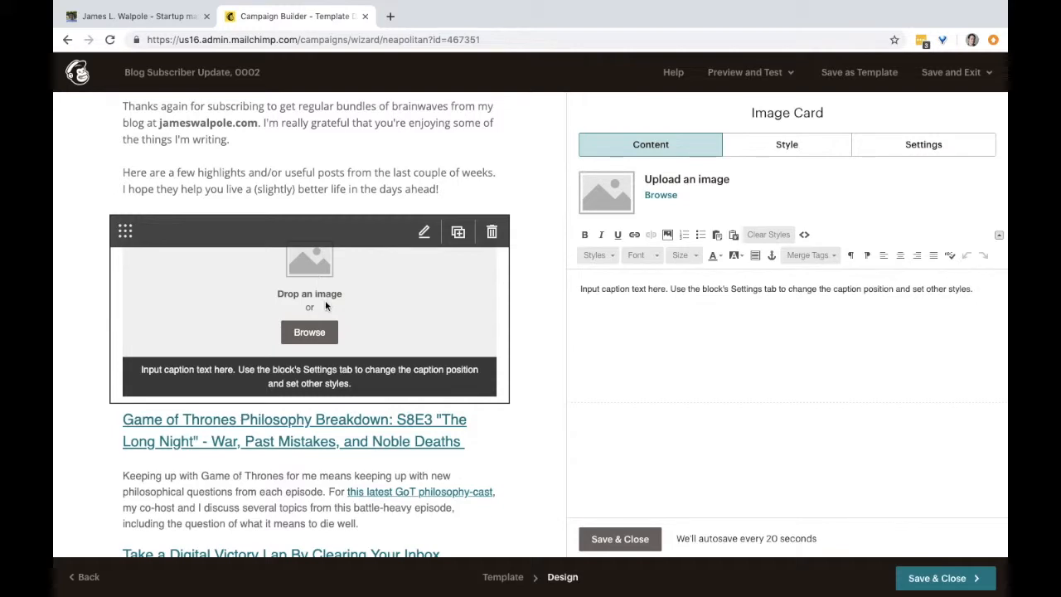
- Check the Game of Thrones post's featured image on the blog homepage and delete the Image Card block from the newsletter
left_click(137, 16)
scroll(352, 286, "up", 1)
scroll(353, 285, "up", 5)
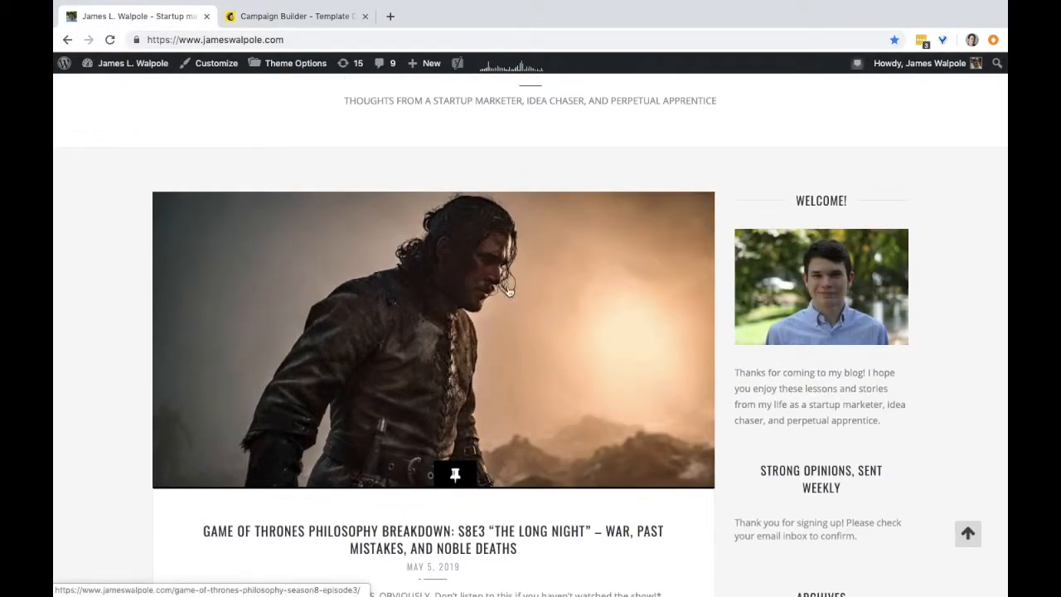
left_click(307, 18)
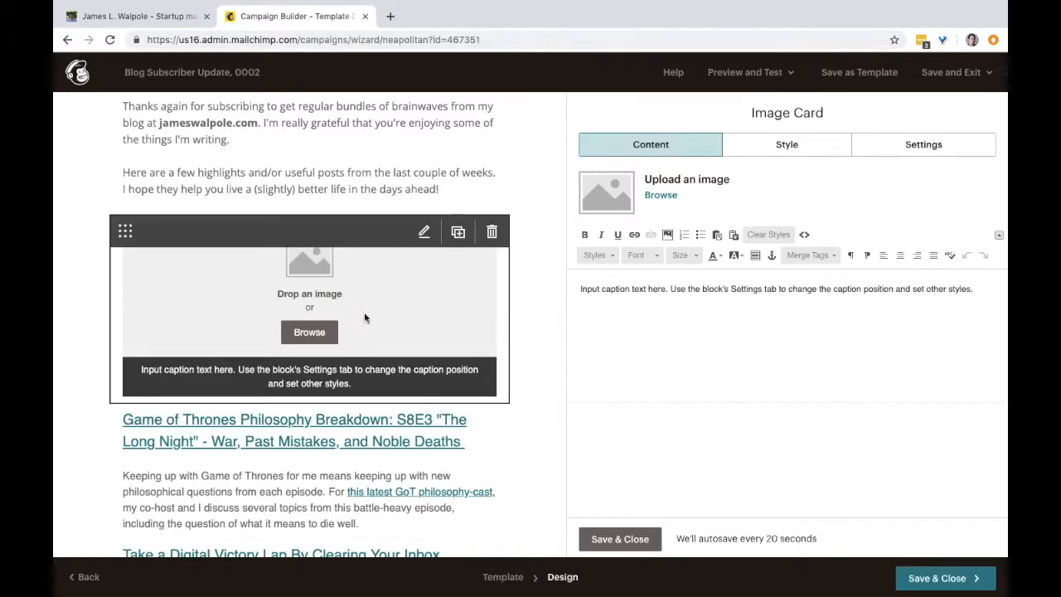
left_click(491, 232)
left_click(375, 379)
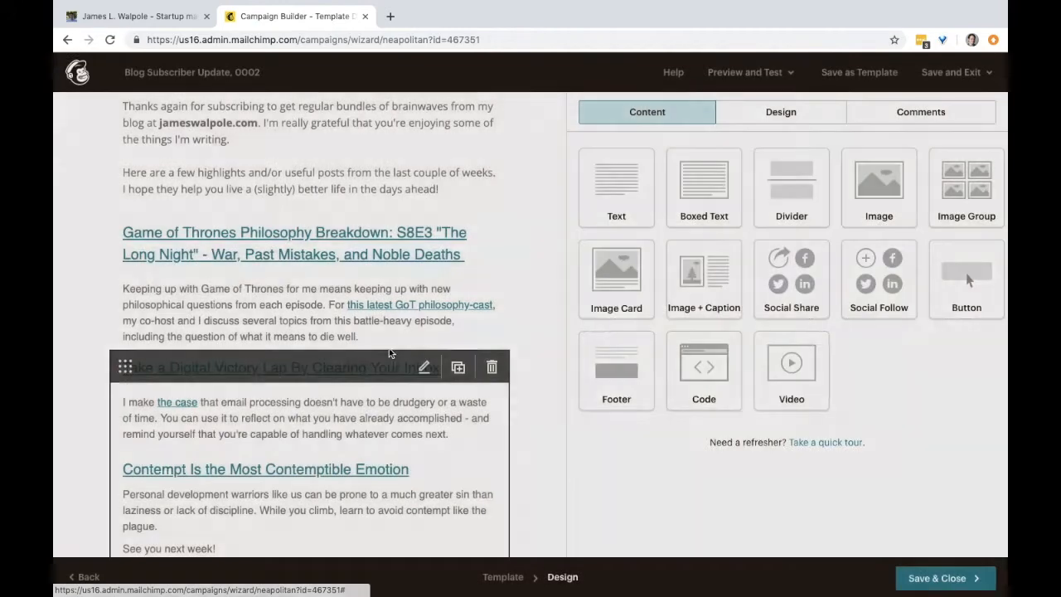
- Review the newsletter's greeting, article summaries, sign-off and sharing links in the email preview
scroll(389, 348, "up", 3)
scroll(354, 399, "down", 2)
scroll(354, 399, "down", 1)
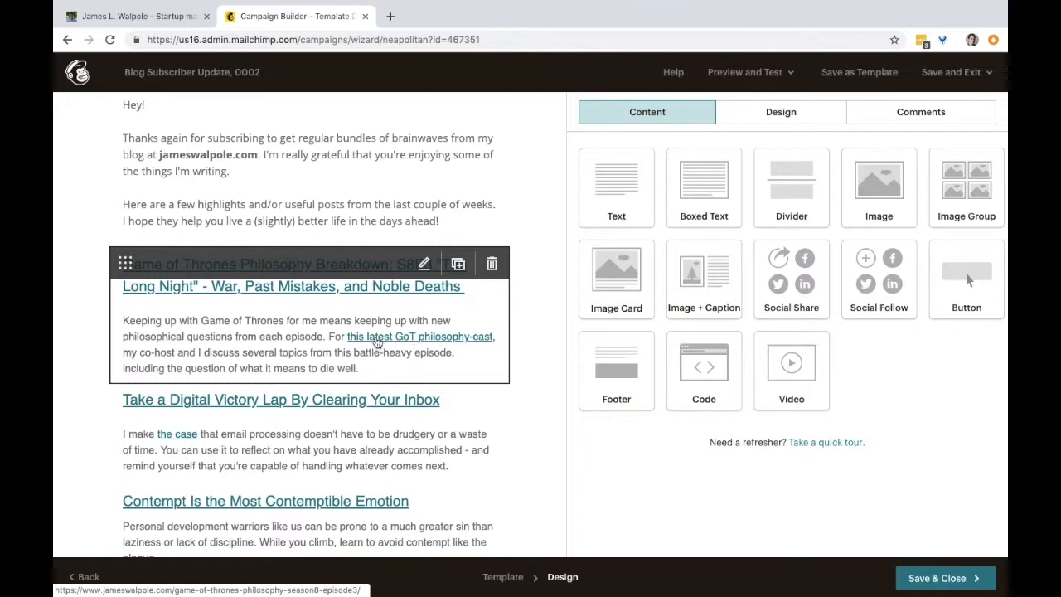
scroll(422, 378, "down", 1)
scroll(422, 379, "down", 2)
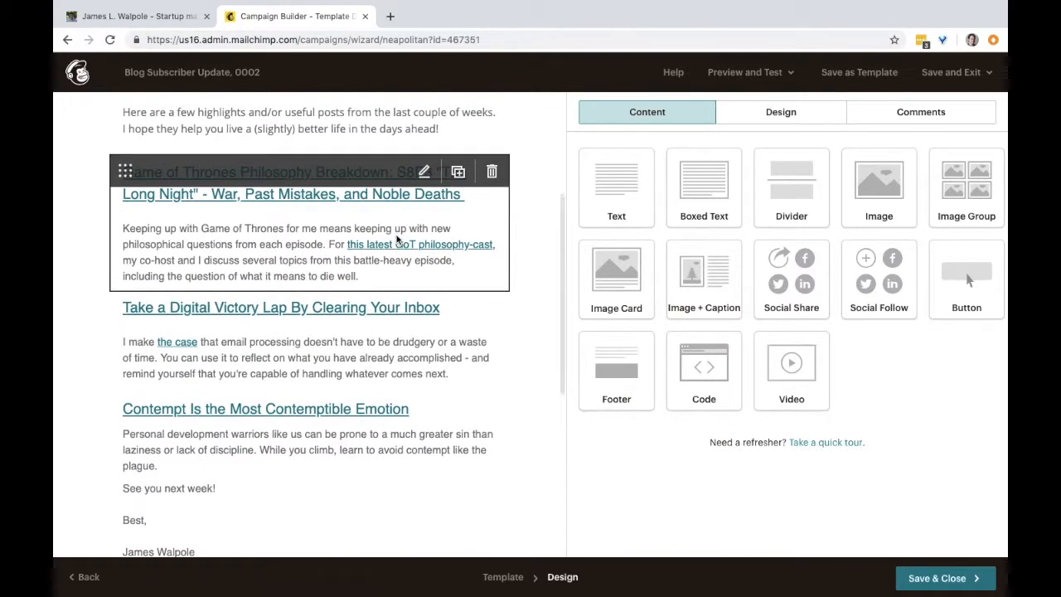
scroll(390, 257, "up", 1)
scroll(387, 284, "down", 1)
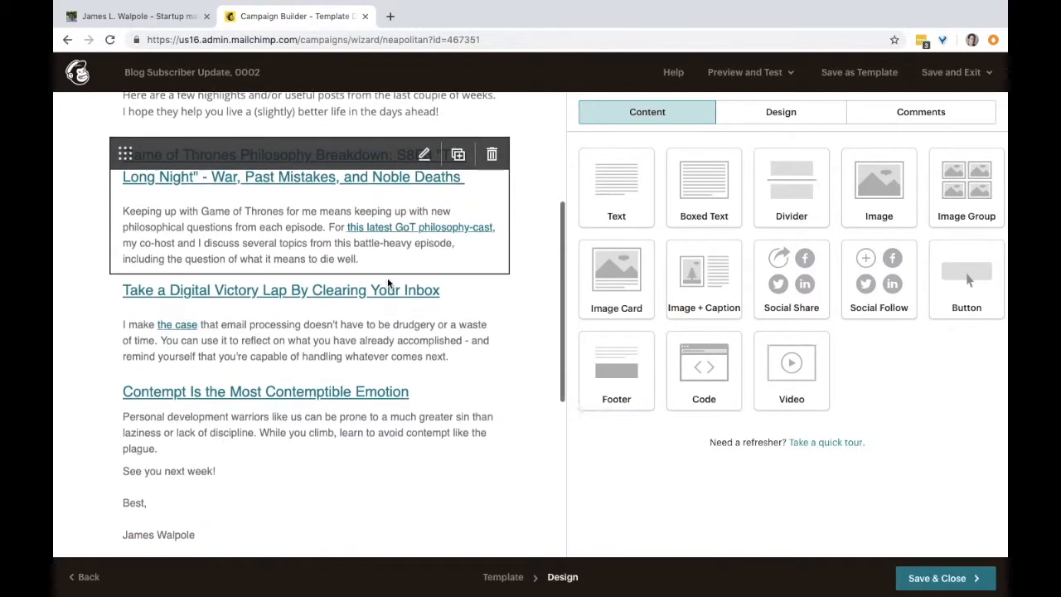
scroll(387, 283, "down", 1)
scroll(366, 219, "up", 1)
scroll(355, 315, "down", 3)
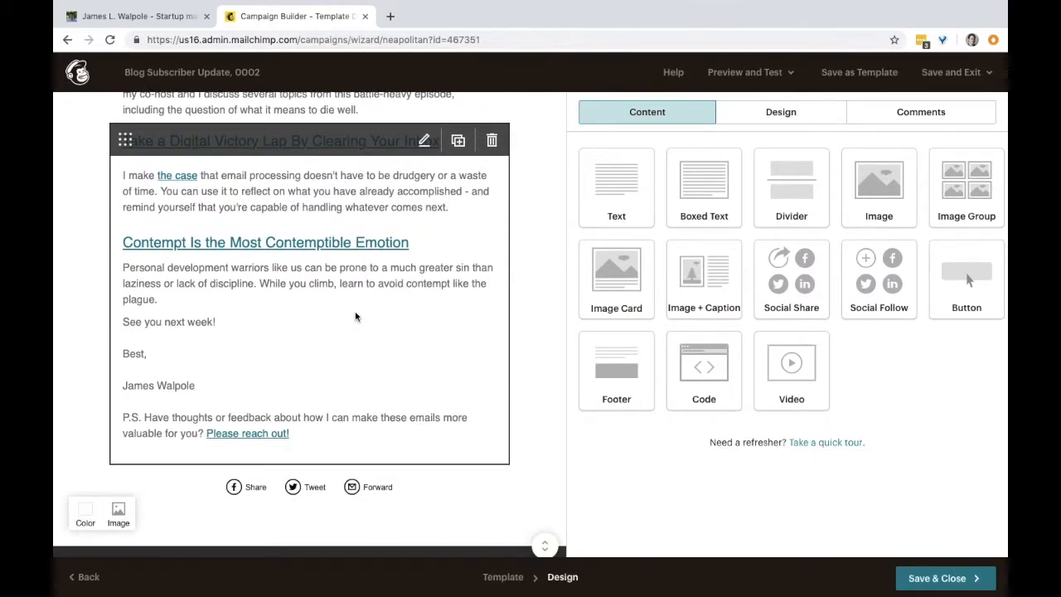
scroll(354, 316, "up", 1)
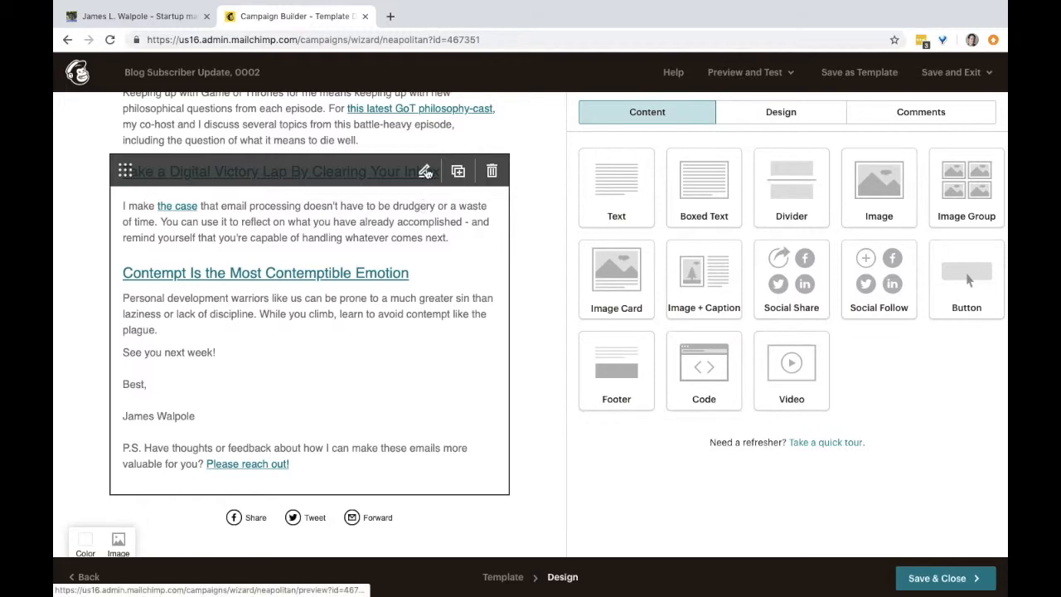
- In the lower text block's HTML source, enclose "Best," in <p> and <p/> and remove the <br /> line beneath it
left_click(424, 171)
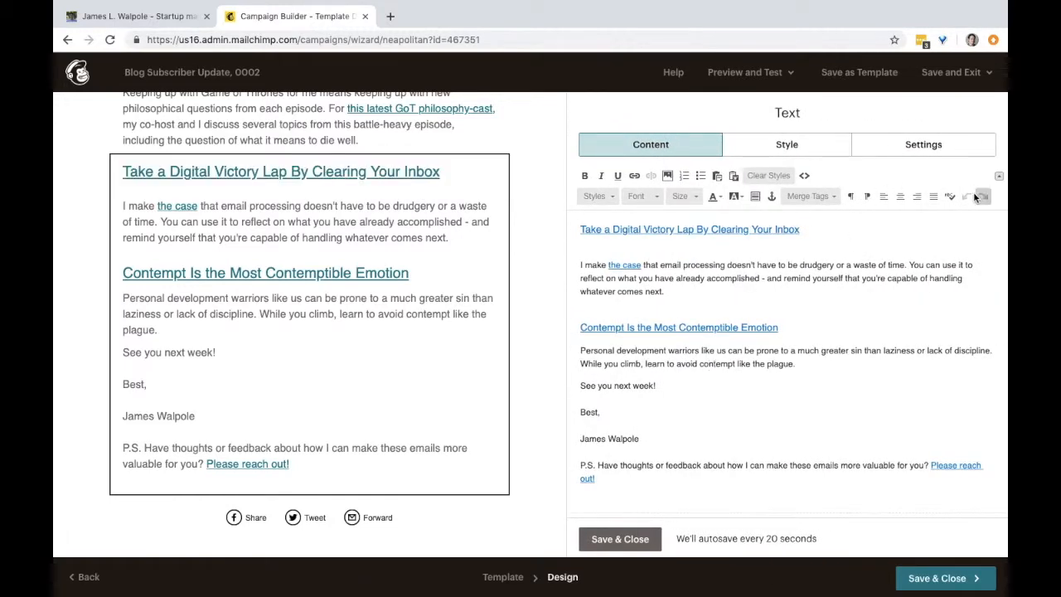
left_click(804, 175)
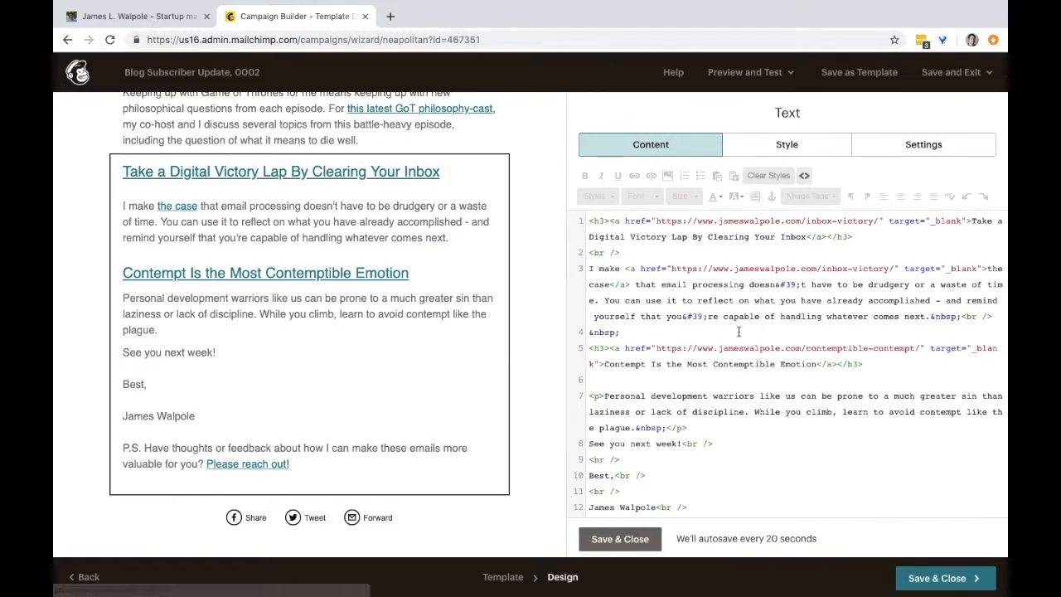
scroll(738, 332, "down", 5)
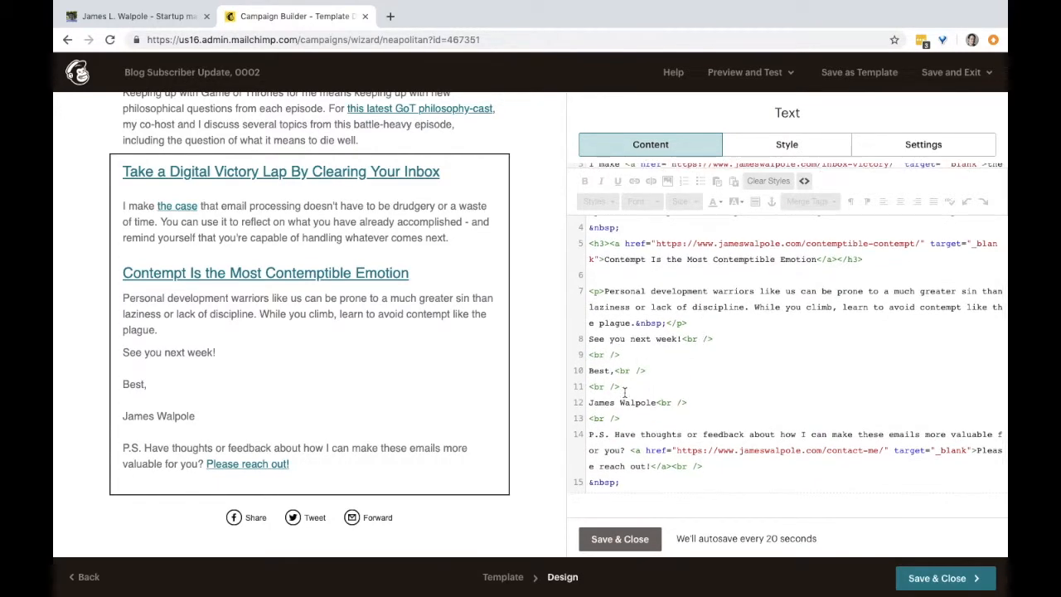
left_click(588, 371)
type("<p")
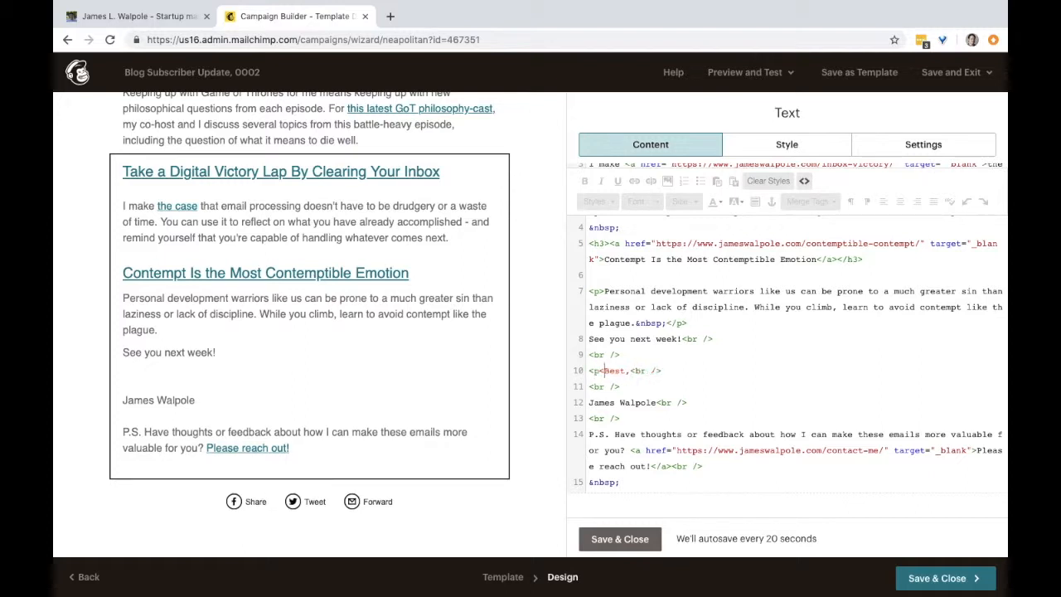
type(">")
double_click(639, 372)
key("BackSpace")
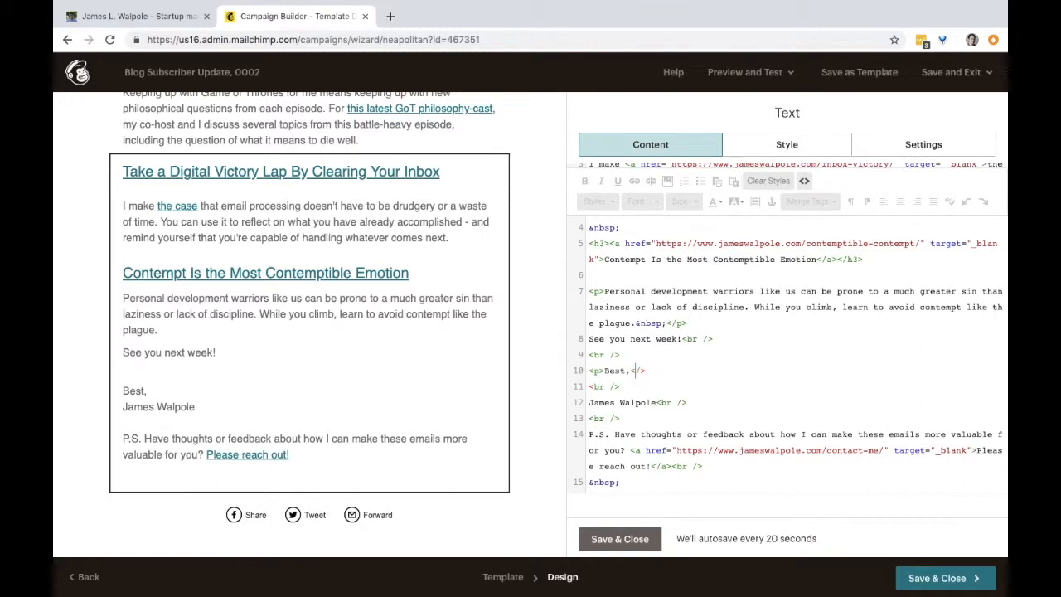
type("p")
left_click_drag(620, 386, 588, 386)
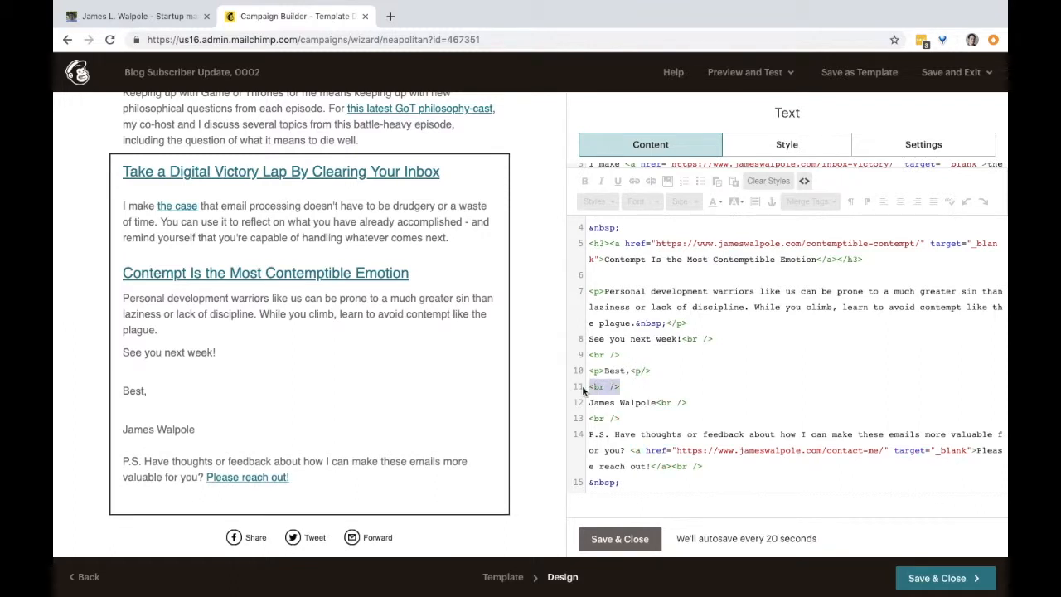
key("BackSpace")
key("BackSpace")
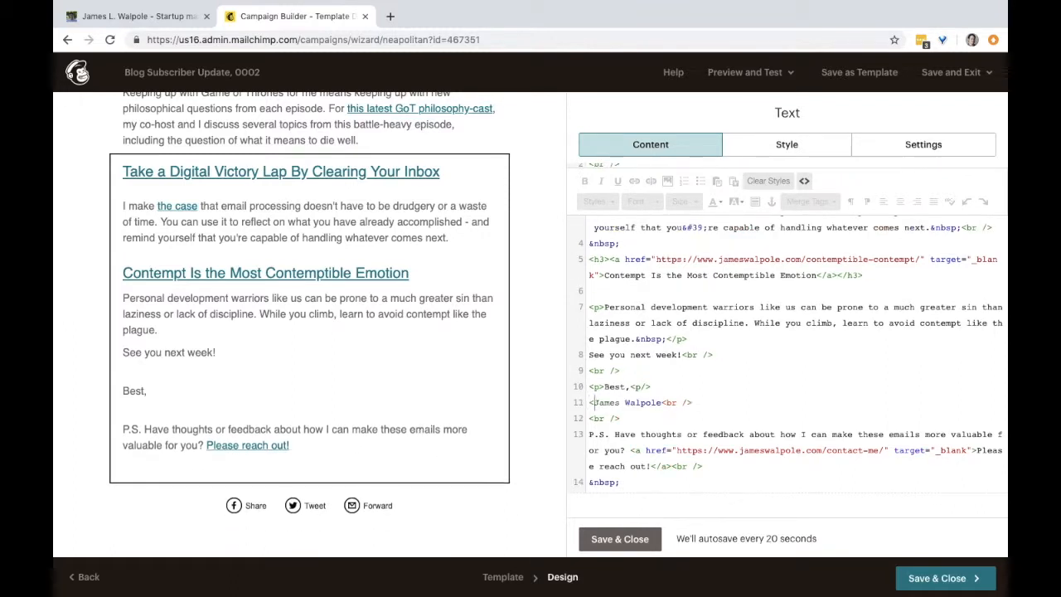
- Enclose the signature name in <p> and <p/> and remove the <br /> line beneath it
type("<p>")
left_click_drag(690, 403, 681, 403)
key("BackSpace")
key("BackSpace")
type("p>")
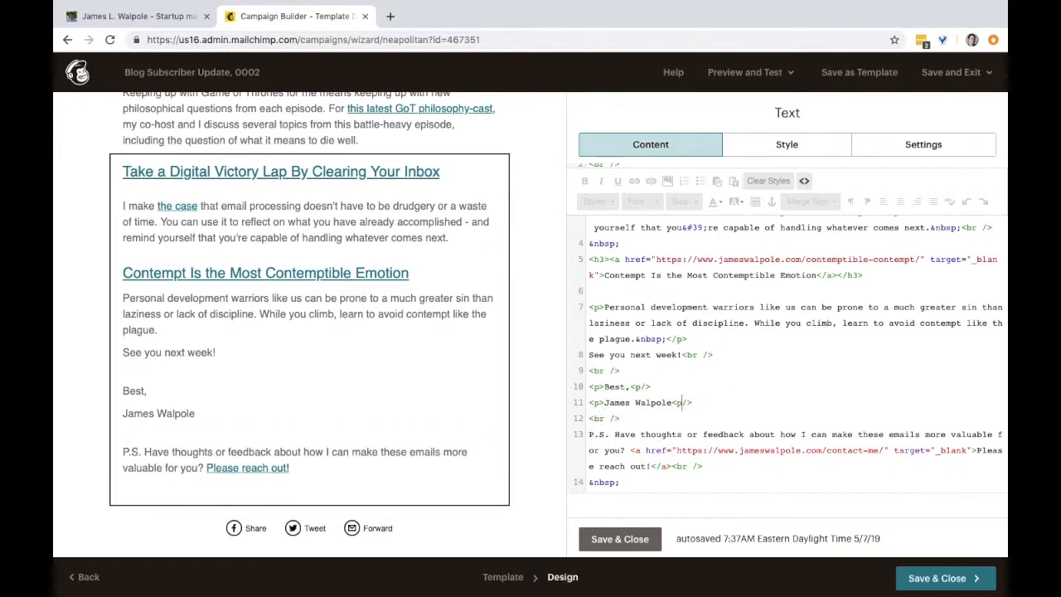
left_click_drag(620, 419, 589, 419)
key("BackSpace")
key("BackSpace")
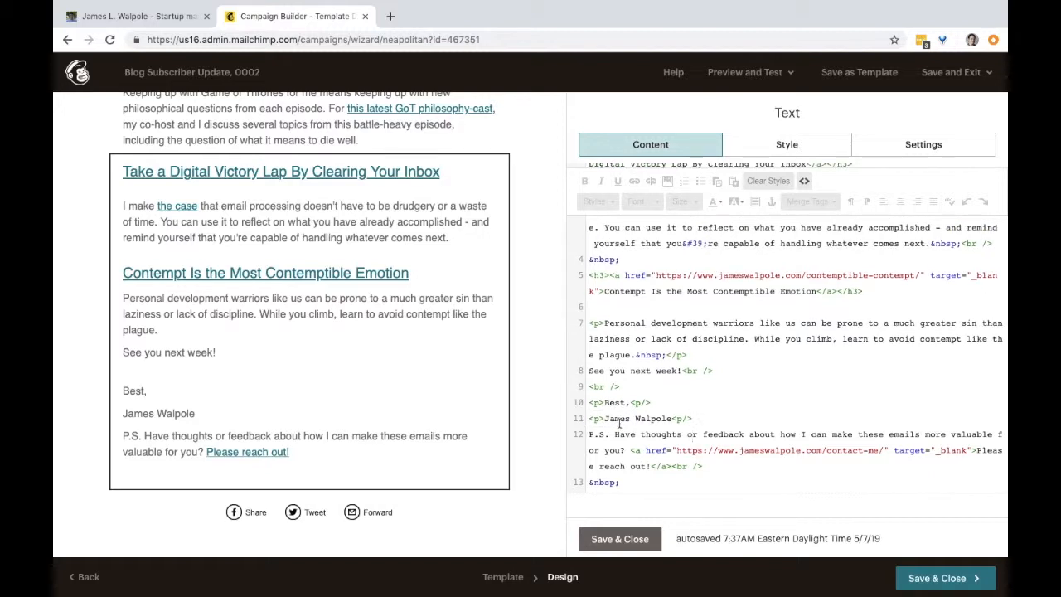
- Put <p> before the P.S. sentence and </p> after "Please reach out!" in the HTML source
left_click(590, 434)
type("<p>")
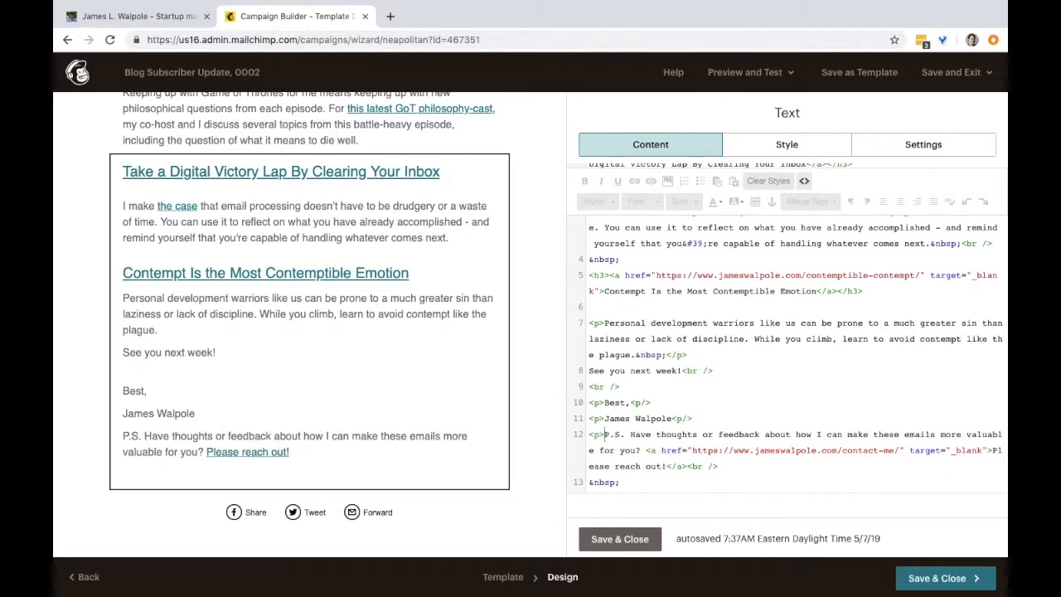
left_click(665, 465)
type("<p")
key("BackSpace")
type("/p></")
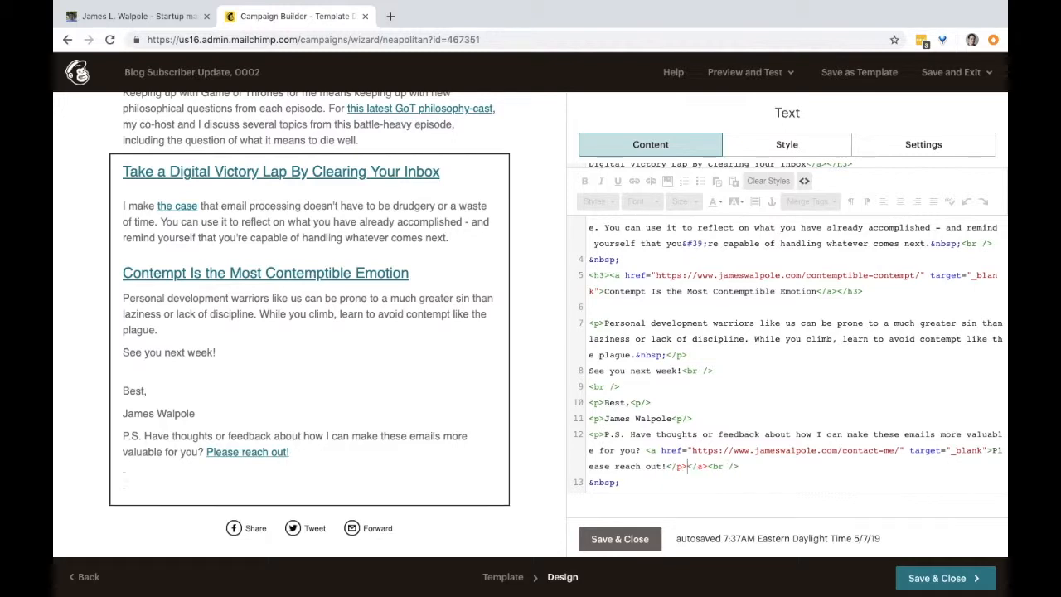
- Remove the <br /> line above "Best," and enclose "See you next week!" in <p> and <p/>
scroll(586, 397, "up", 1)
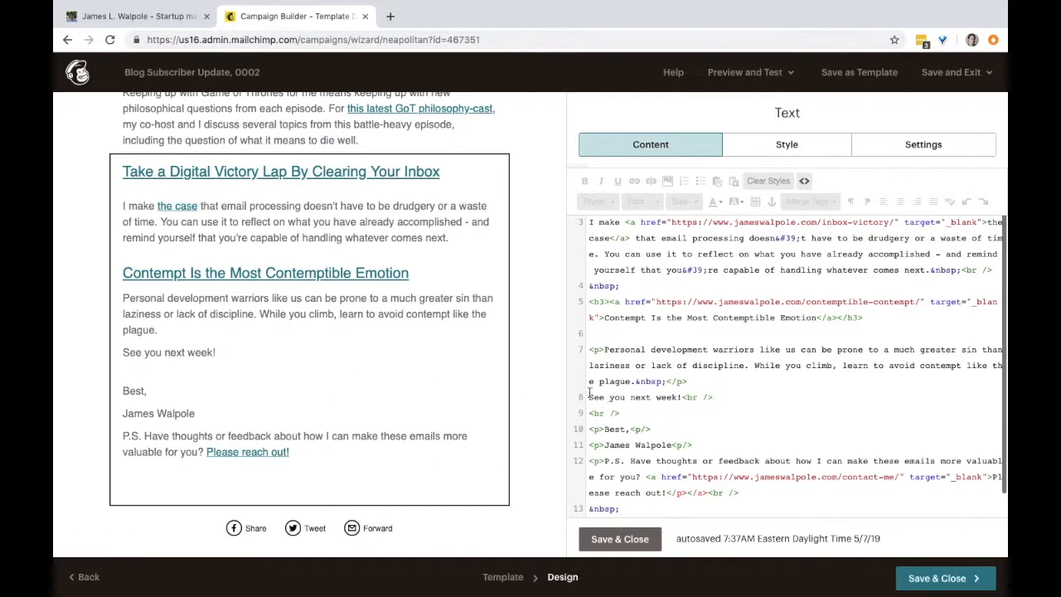
left_click_drag(629, 424, 579, 421)
key("BackSpace")
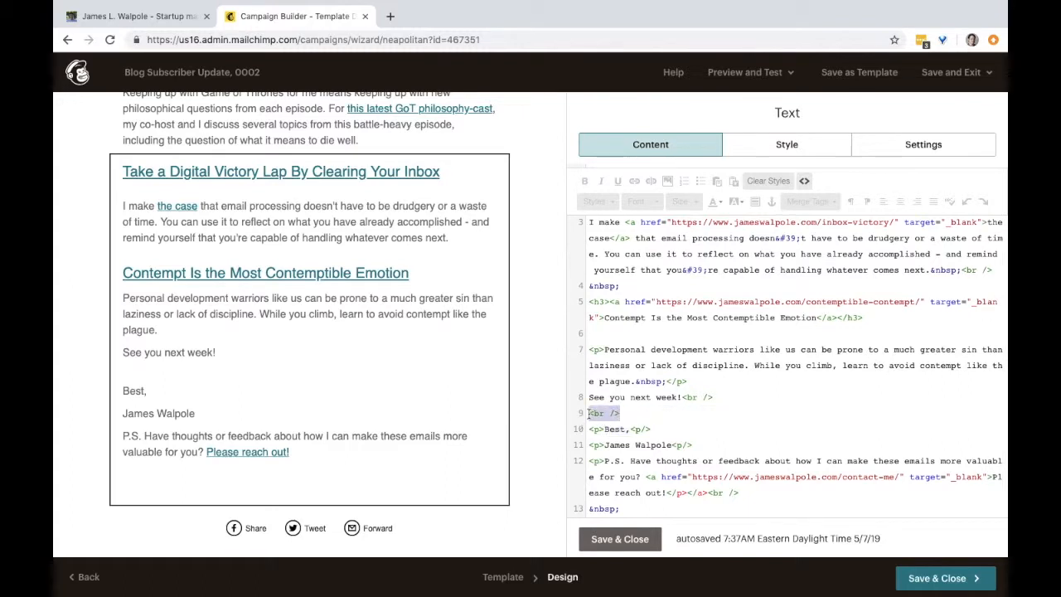
double_click(691, 397)
type("p")
key("BackSpace")
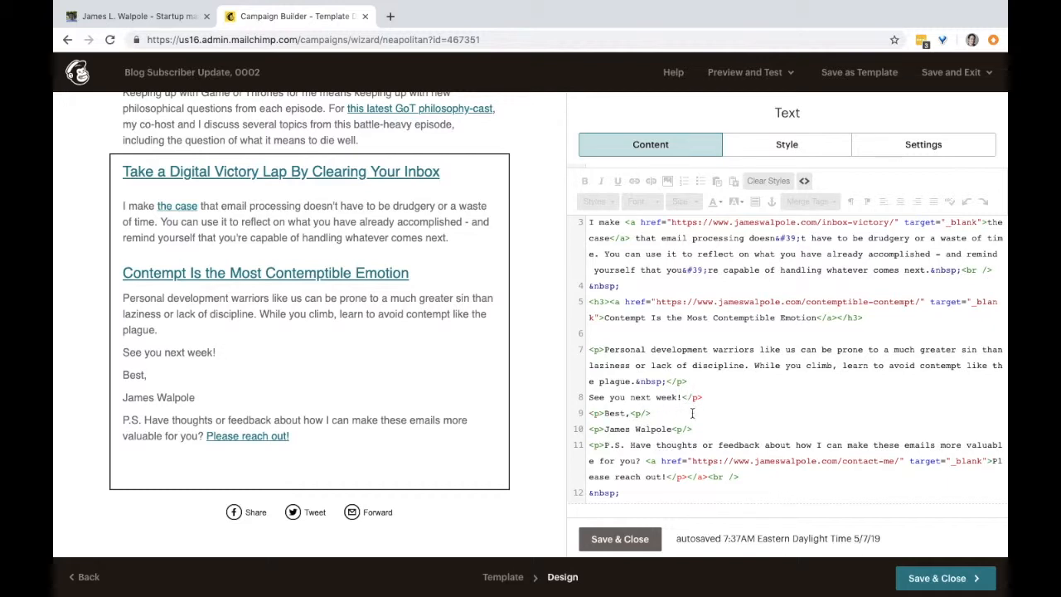
key("BackSpace")
key("BackSpace")
left_click(591, 397)
type("<p>")
- Examine the spacing of the sign-off and P.S. in the email preview against the signature line in the HTML source
scroll(439, 373, "up", 2)
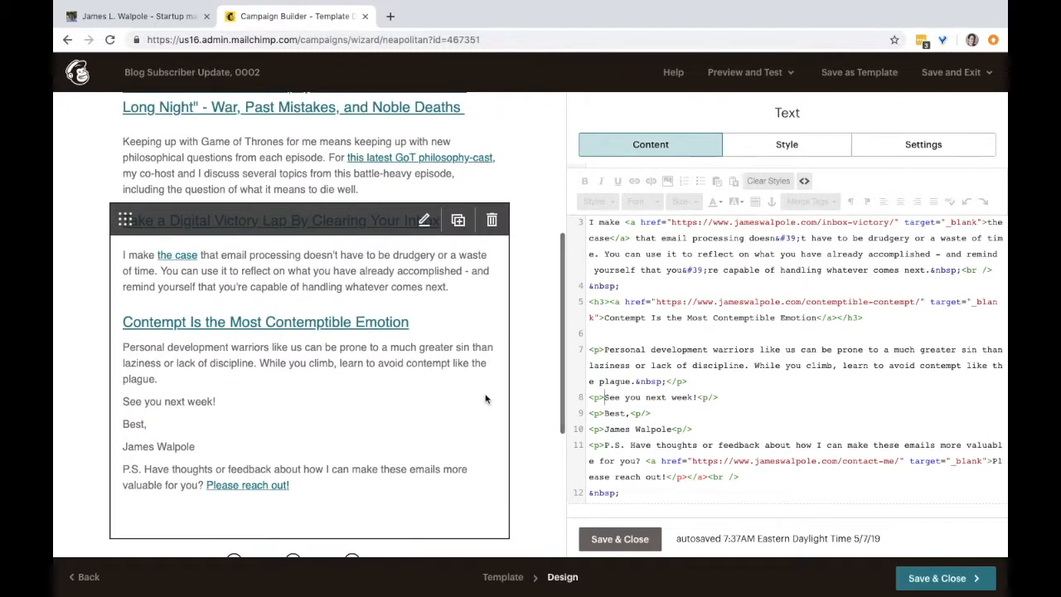
scroll(445, 242, "down", 1)
scroll(445, 243, "down", 2)
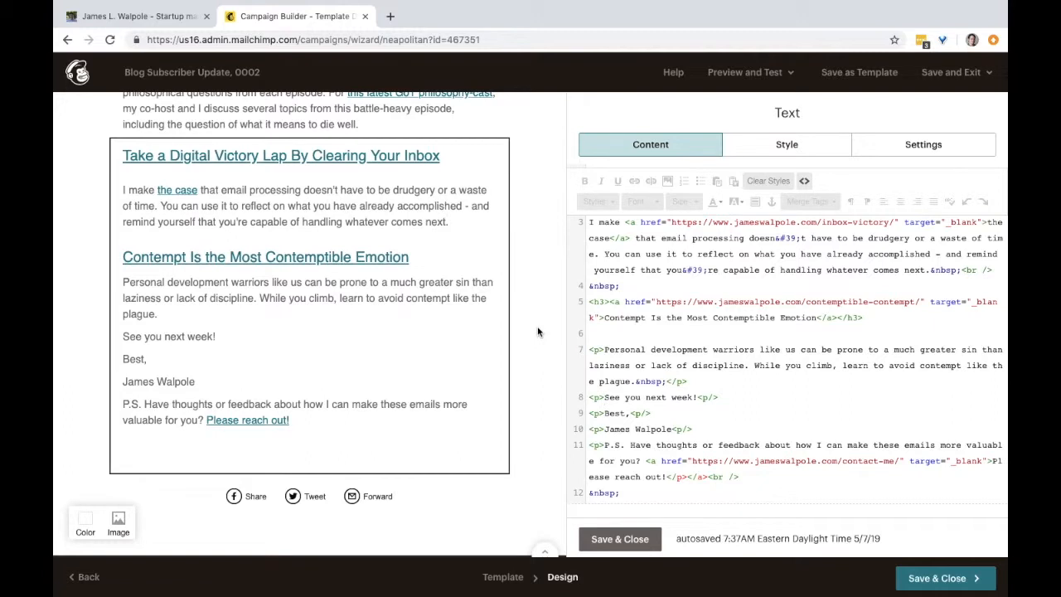
scroll(537, 325, "up", 1)
left_click_drag(694, 429, 617, 432)
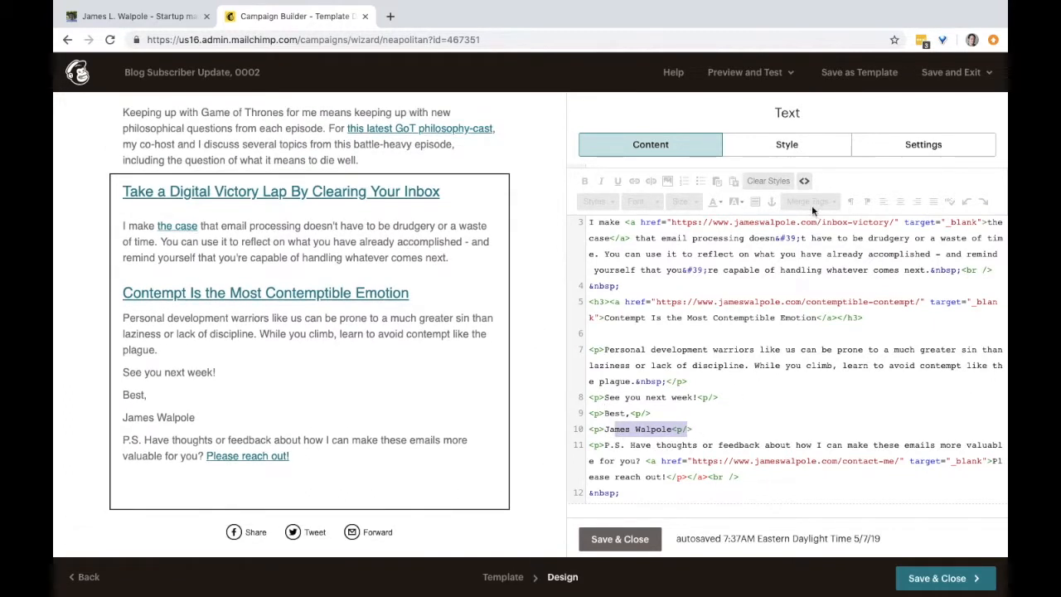
- Leave the HTML source view and remove the blank line between "See you next week!" and "Best,"
left_click(805, 181)
scroll(706, 394, "down", 2)
left_click(634, 358)
key("BackSpace")
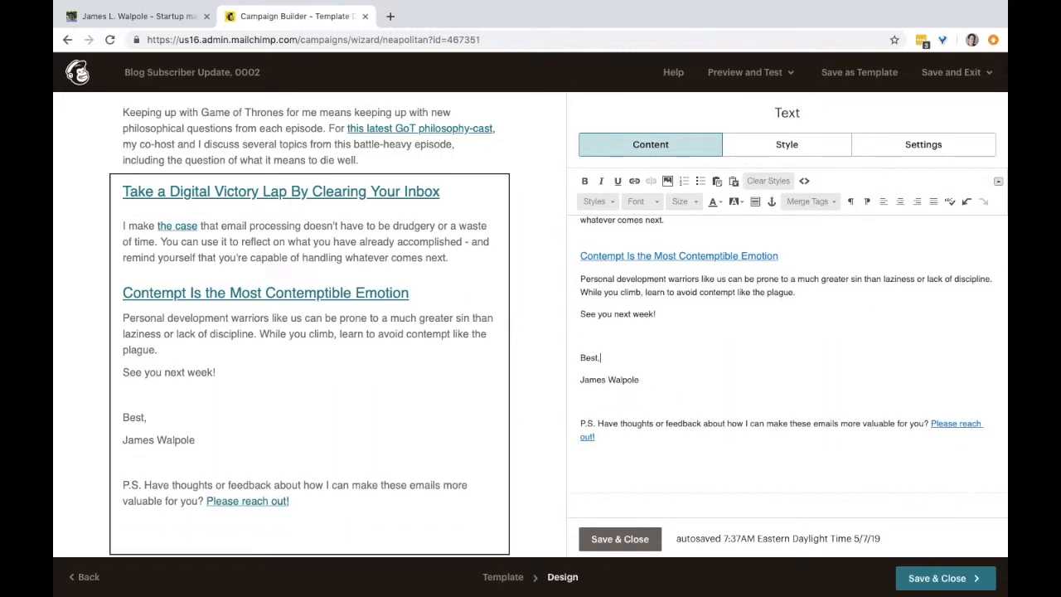
key("BackSpace")
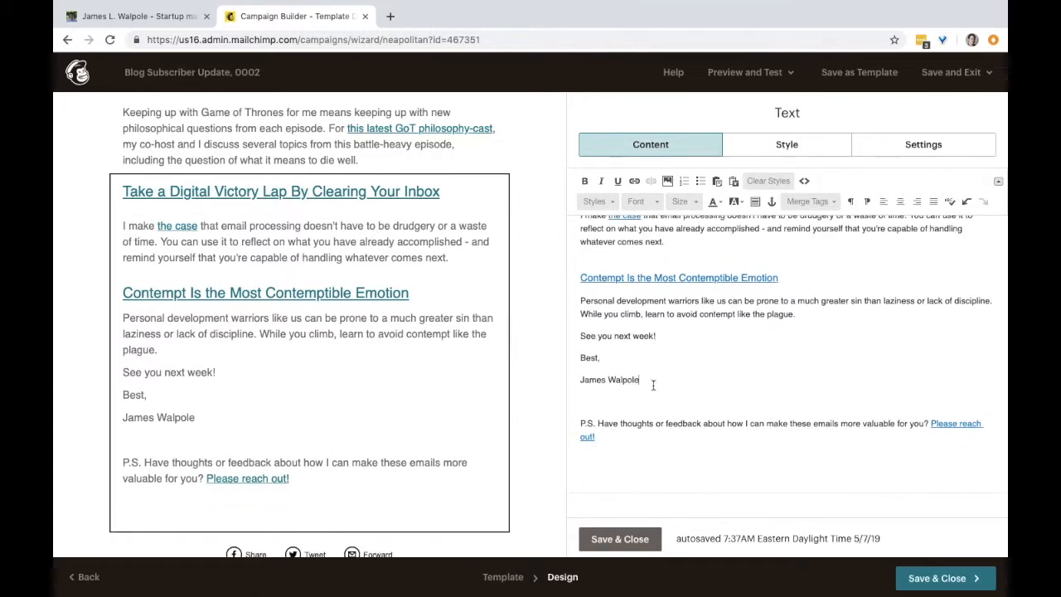
- Bold the signature name and remove the blank line between it and the P.S. paragraph
left_click_drag(654, 384, 562, 387)
key("ctrl+b")
left_click(614, 396)
key("BackSpace")
- Bold the "P.S." label at the start of the closing paragraph and check the closing text in the email preview
left_click_drag(596, 423, 572, 423)
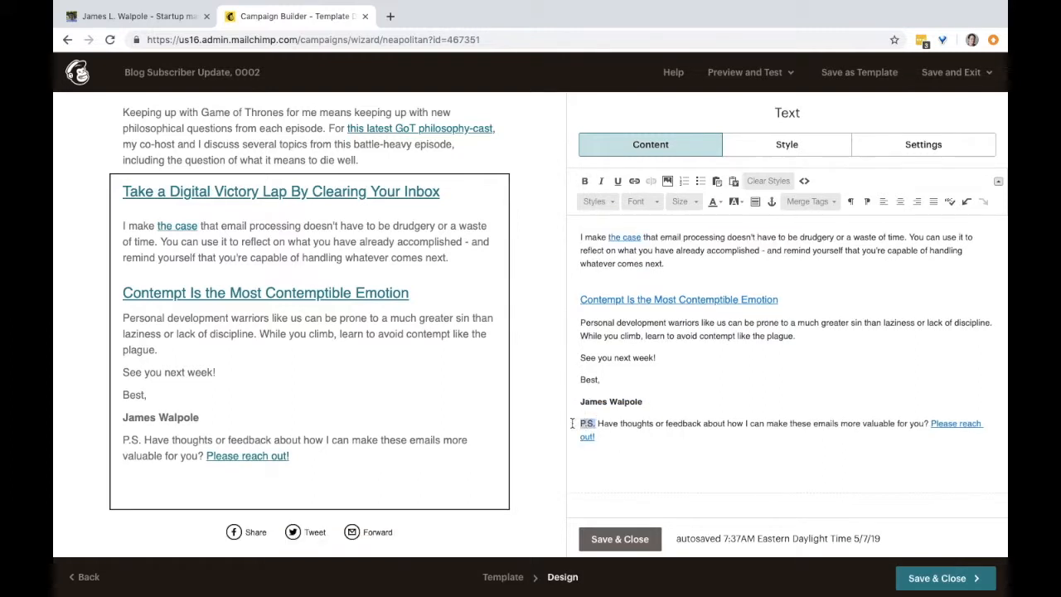
key("ctrl+b")
scroll(316, 359, "up", 5)
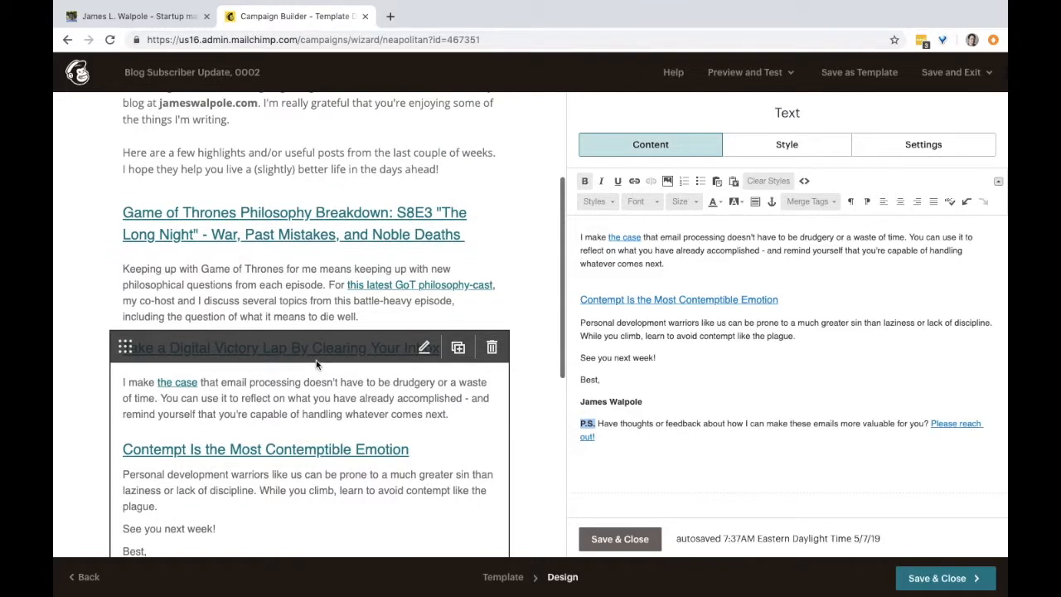
scroll(316, 360, "down", 5)
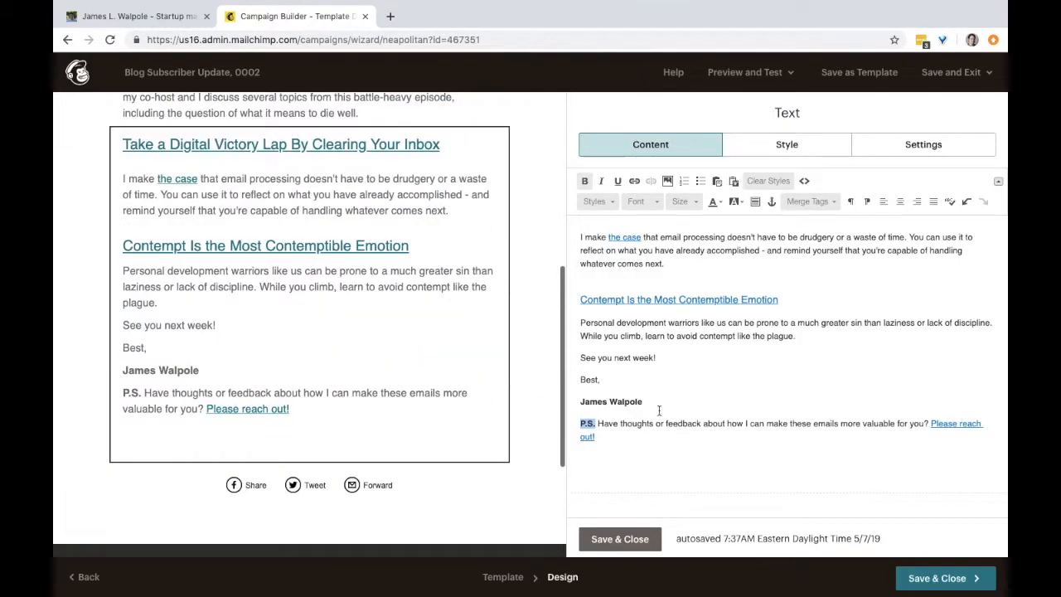
scroll(289, 257, "up", 1)
- Check the web address behind the "Please reach out!" link without changing it
left_click(931, 424)
right_click(934, 424)
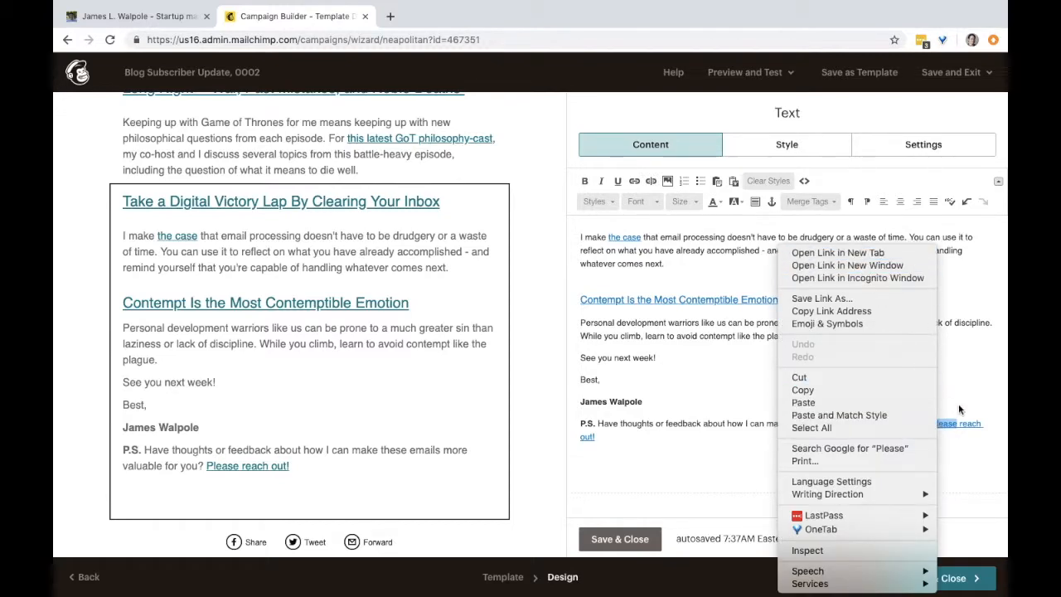
key("Escape")
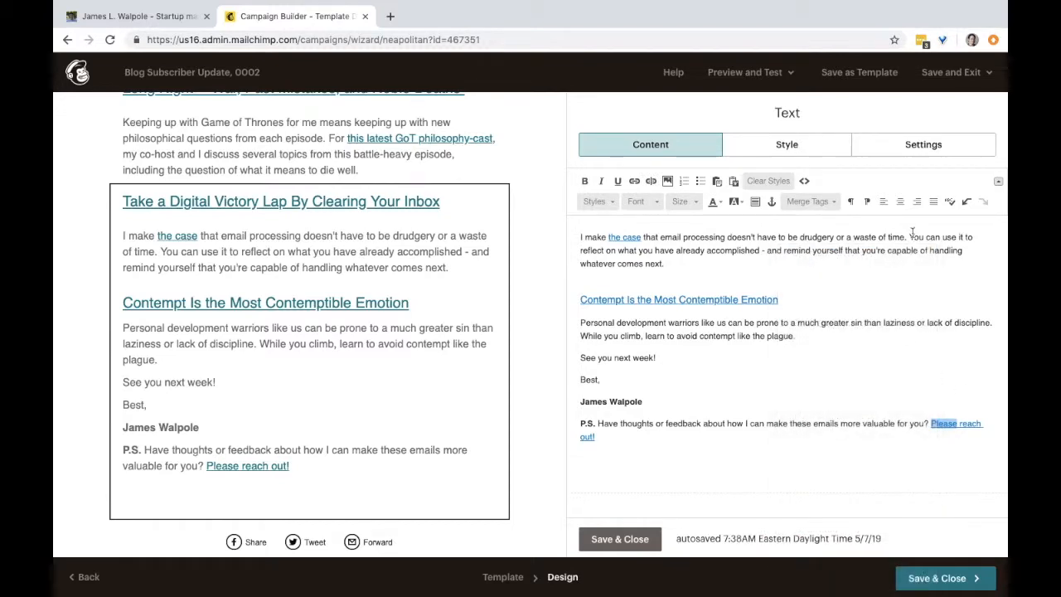
key("super+k")
left_click_drag(462, 348, 628, 356)
left_click(616, 351)
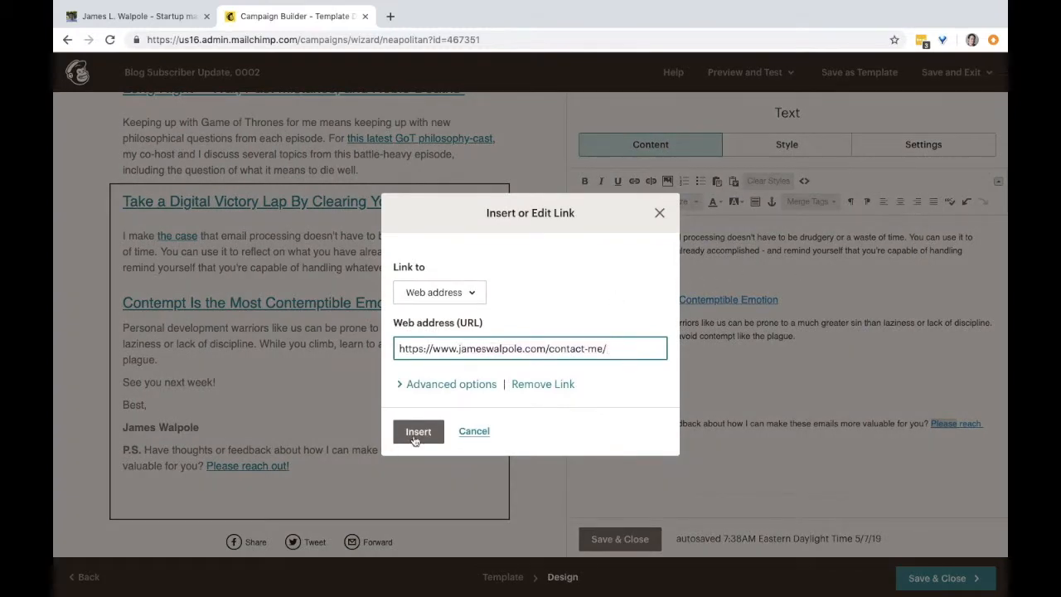
left_click(473, 433)
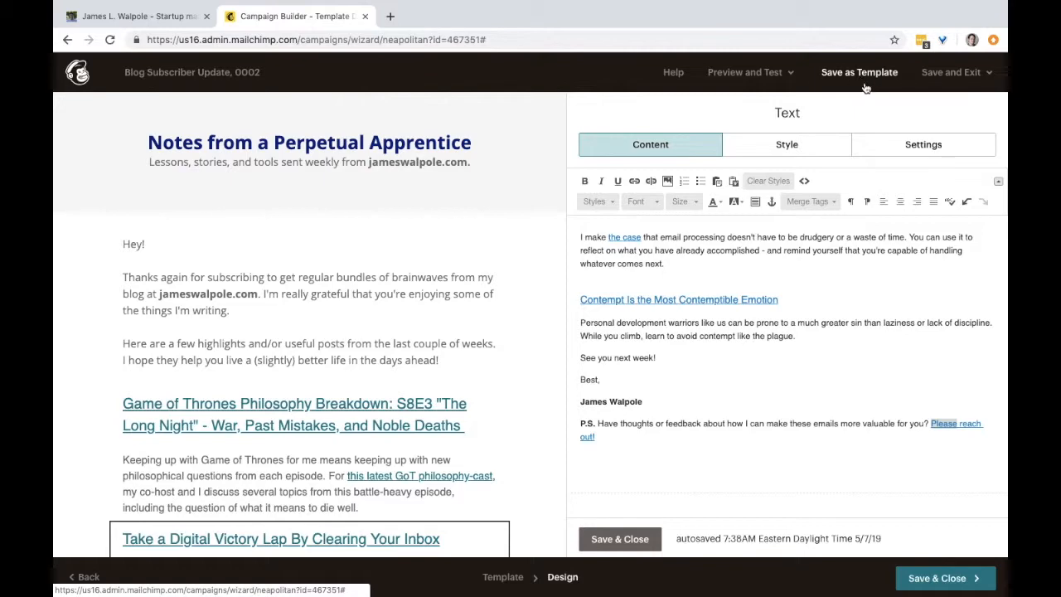
- Enter preview mode and examine the whole newsletter in the mobile layout
left_click(746, 73)
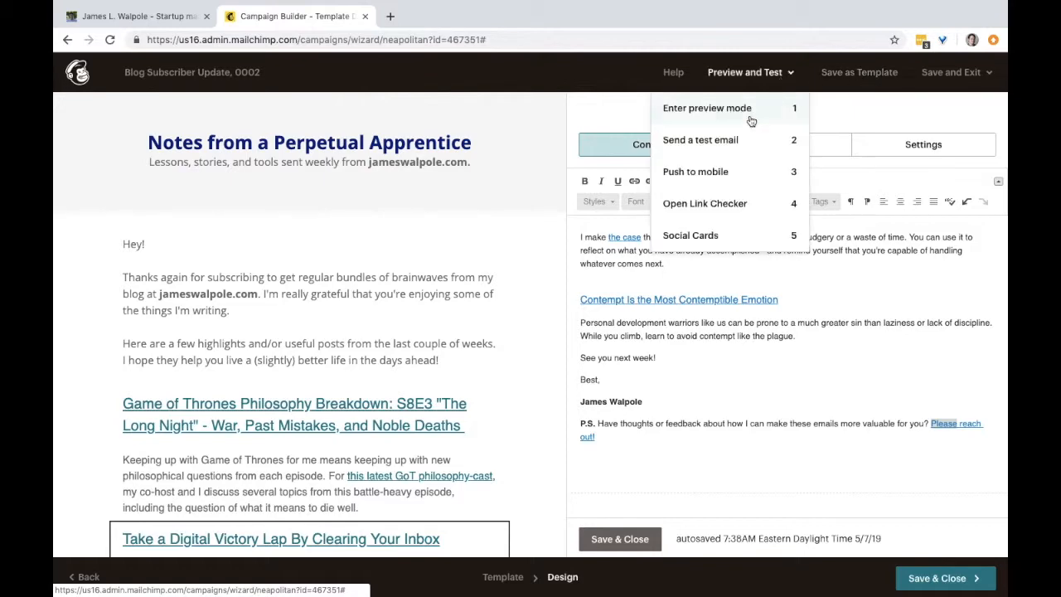
left_click(730, 116)
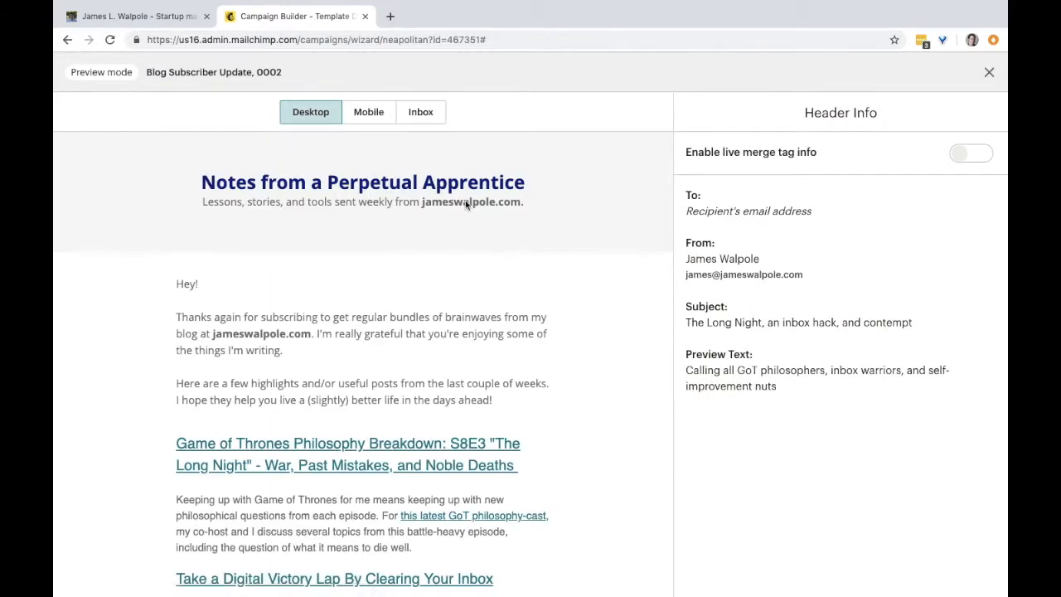
left_click(382, 118)
scroll(398, 282, "down", 3)
scroll(396, 283, "down", 10)
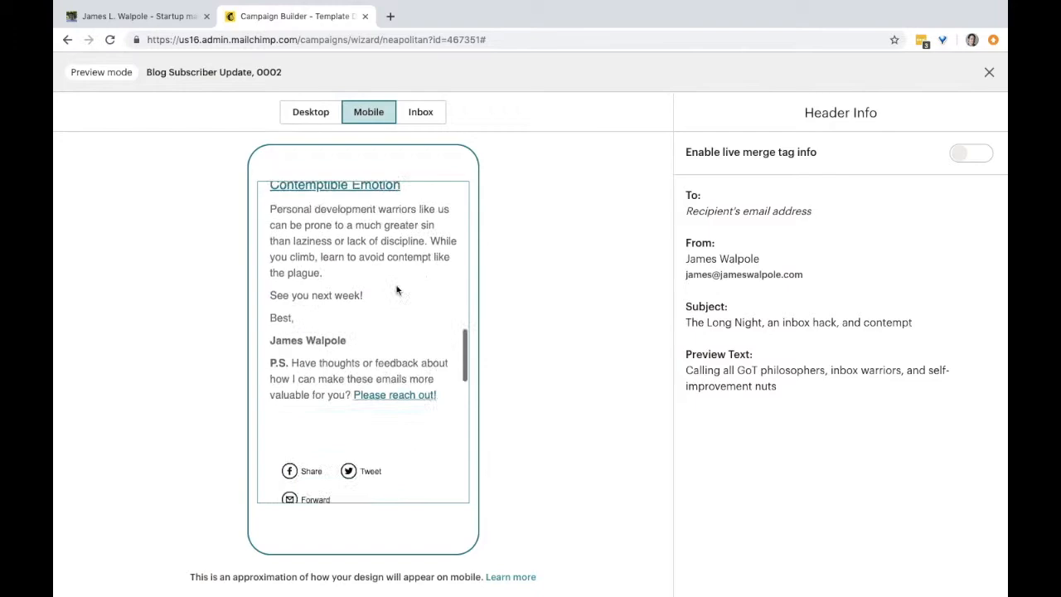
scroll(396, 290, "up", 6)
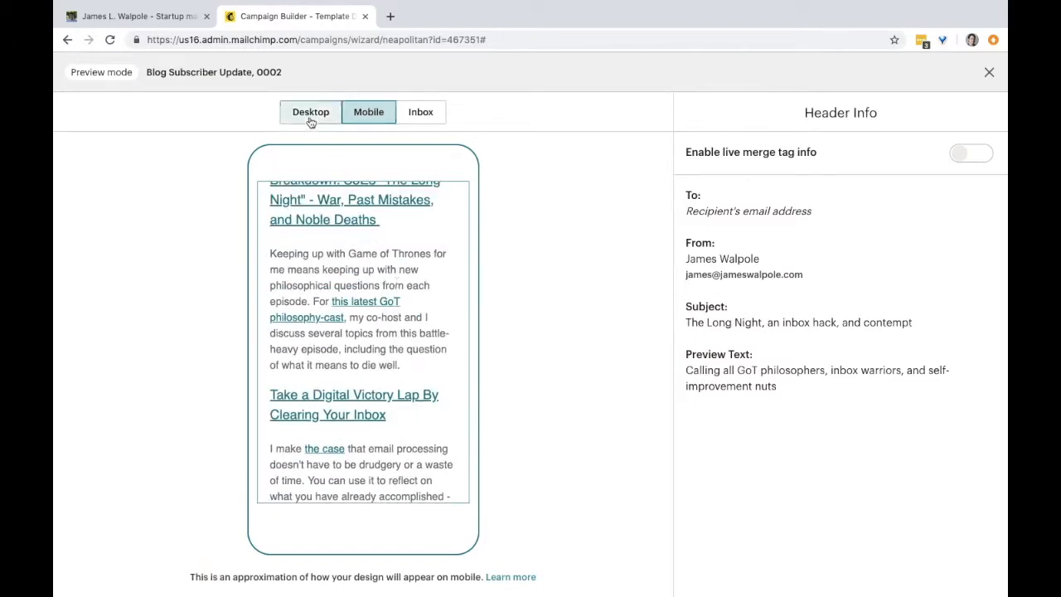
- Look over the Desktop and Inbox previews of the newsletter and leave preview mode
left_click(311, 118)
left_click(424, 120)
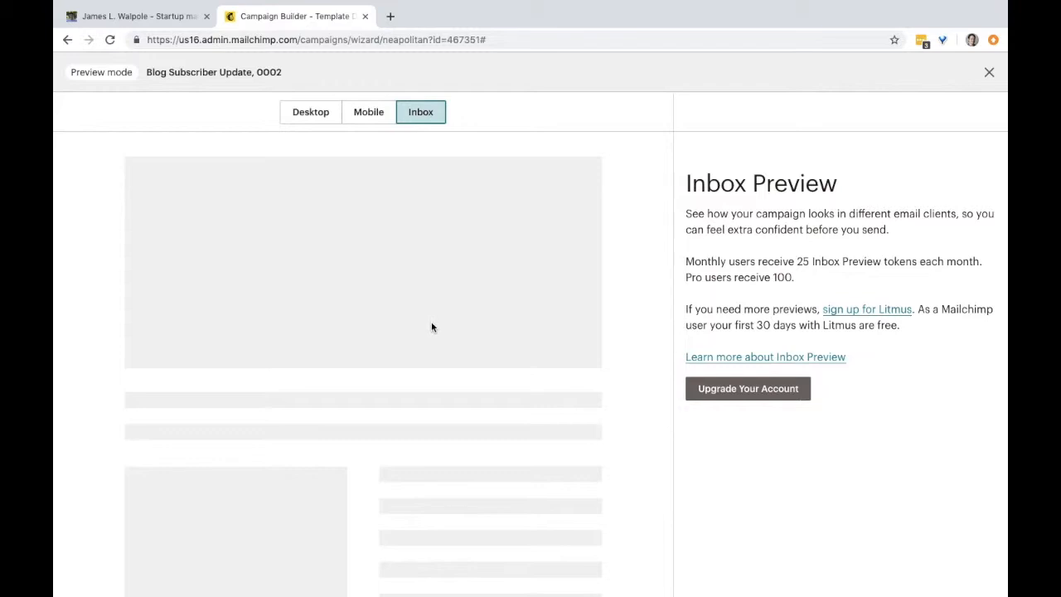
scroll(426, 289, "down", 3)
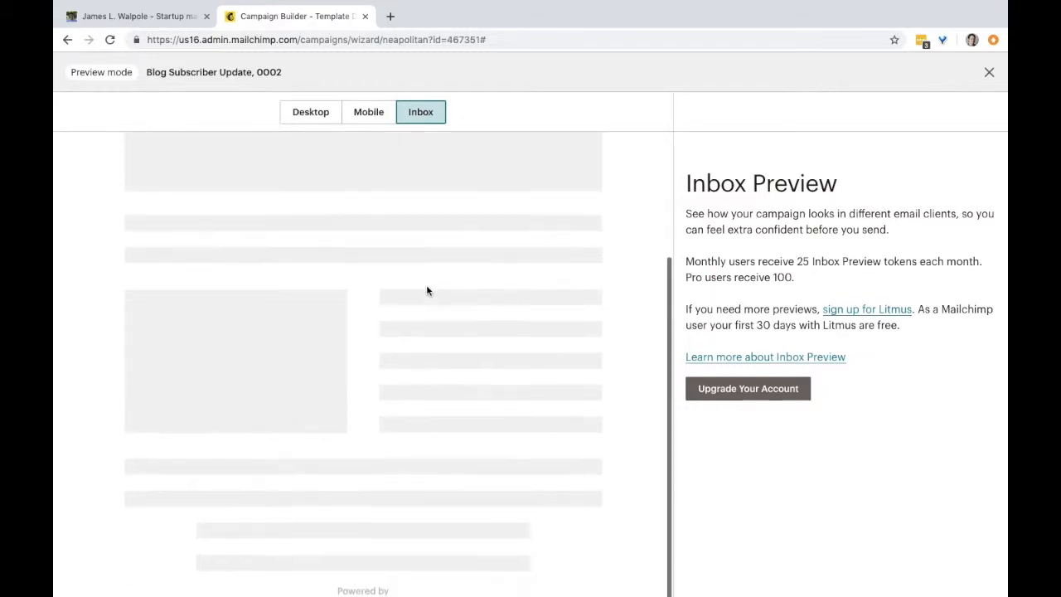
left_click(327, 116)
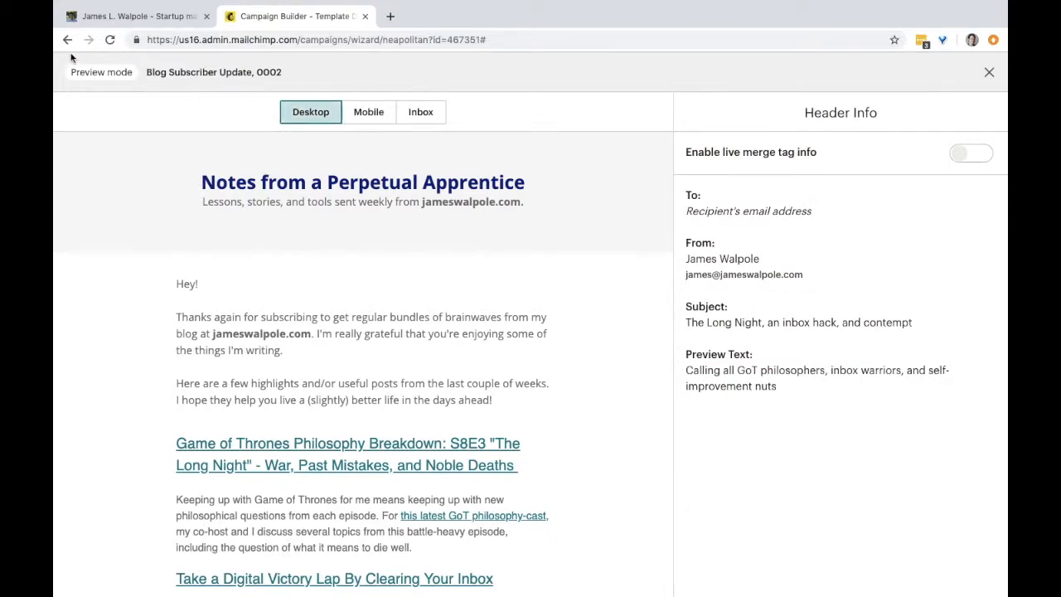
left_click(990, 73)
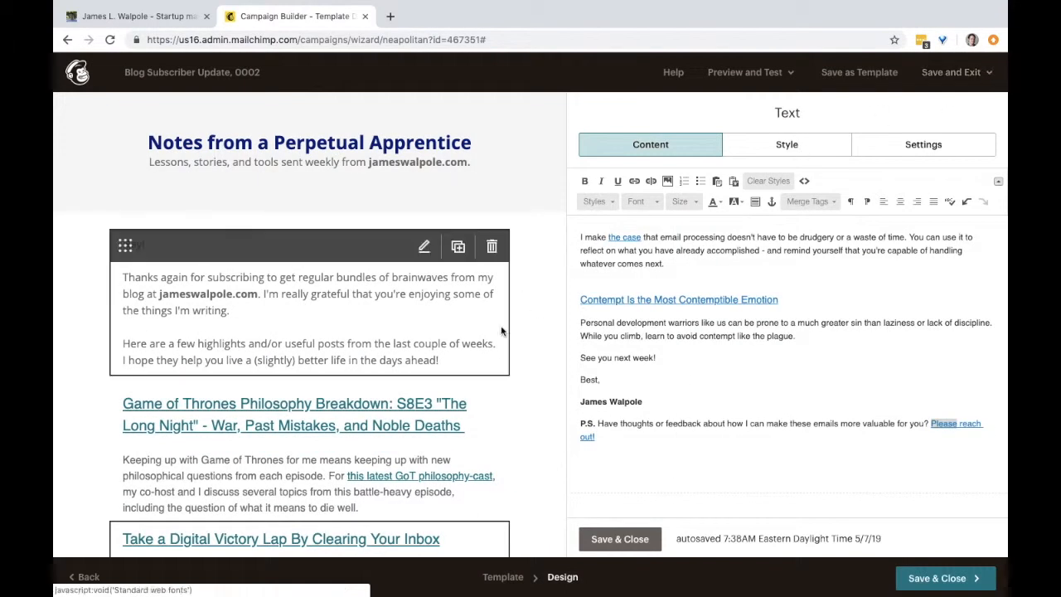
- Send a test email of the campaign to the prefilled e-mail address and return to the design
left_click(728, 79)
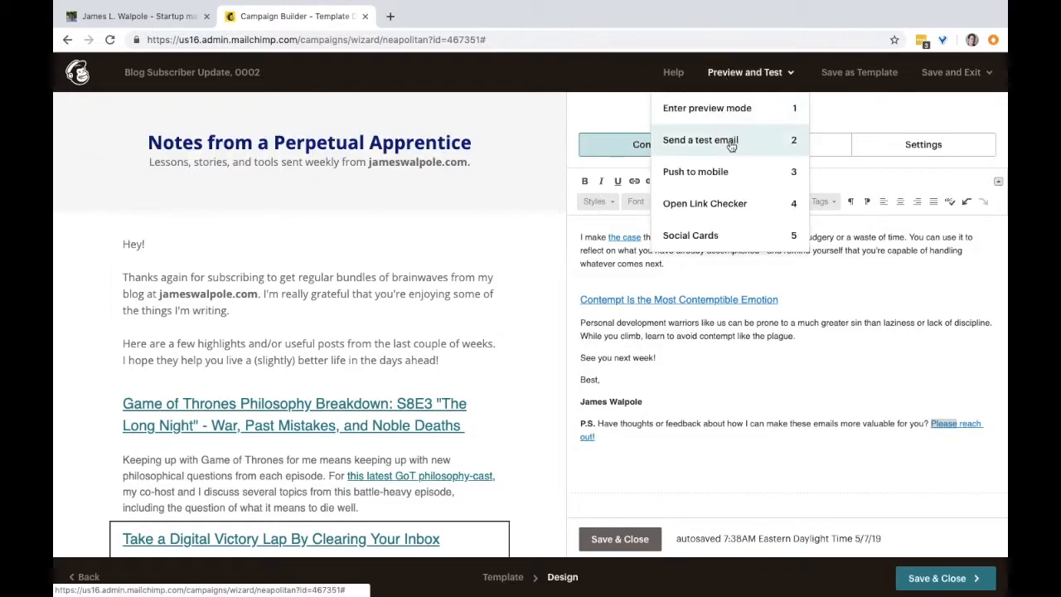
left_click(731, 141)
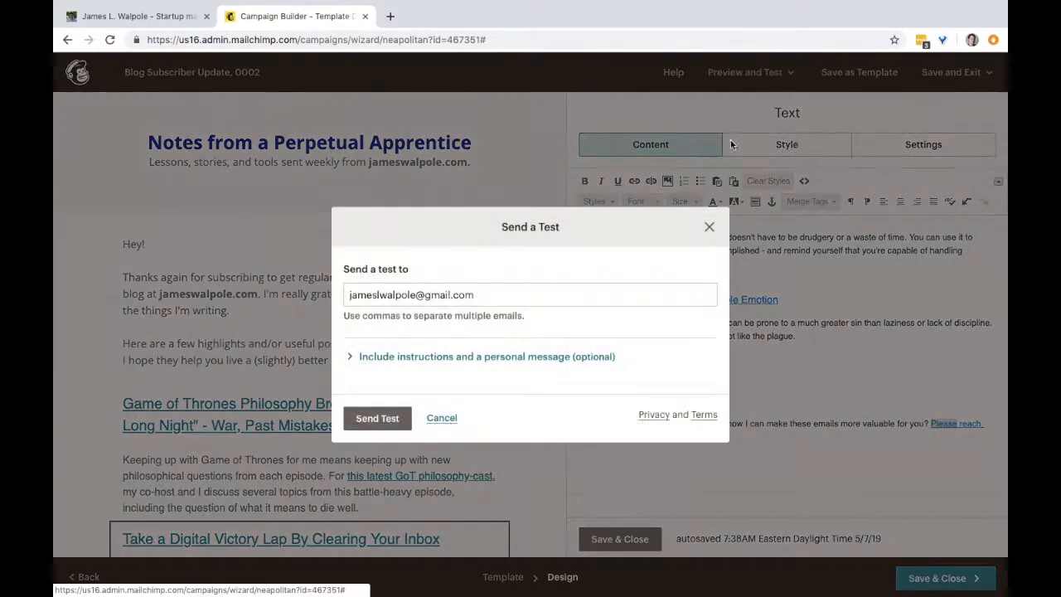
left_click(489, 294)
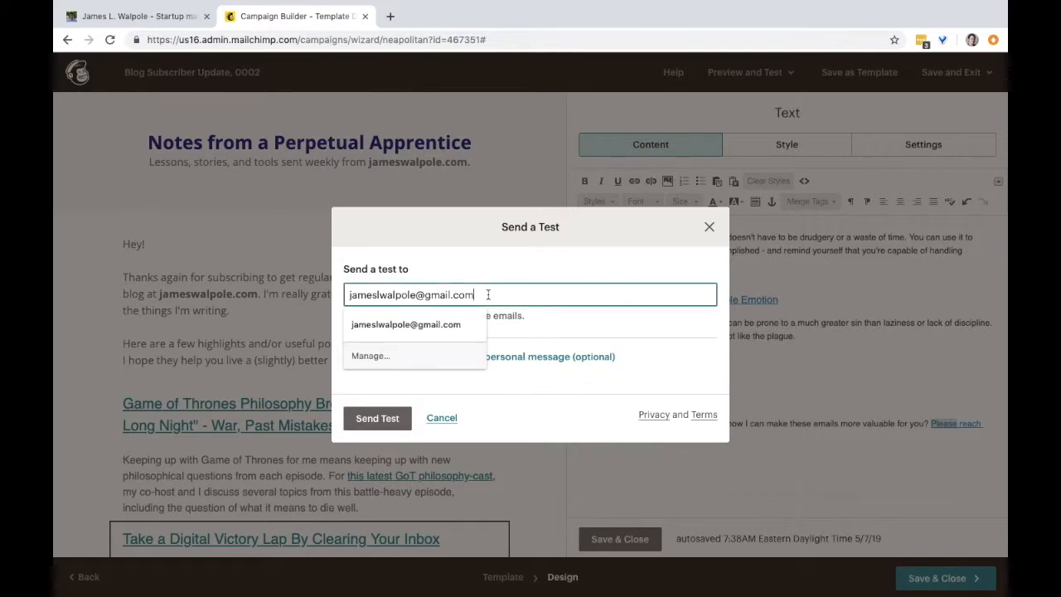
left_click(497, 394)
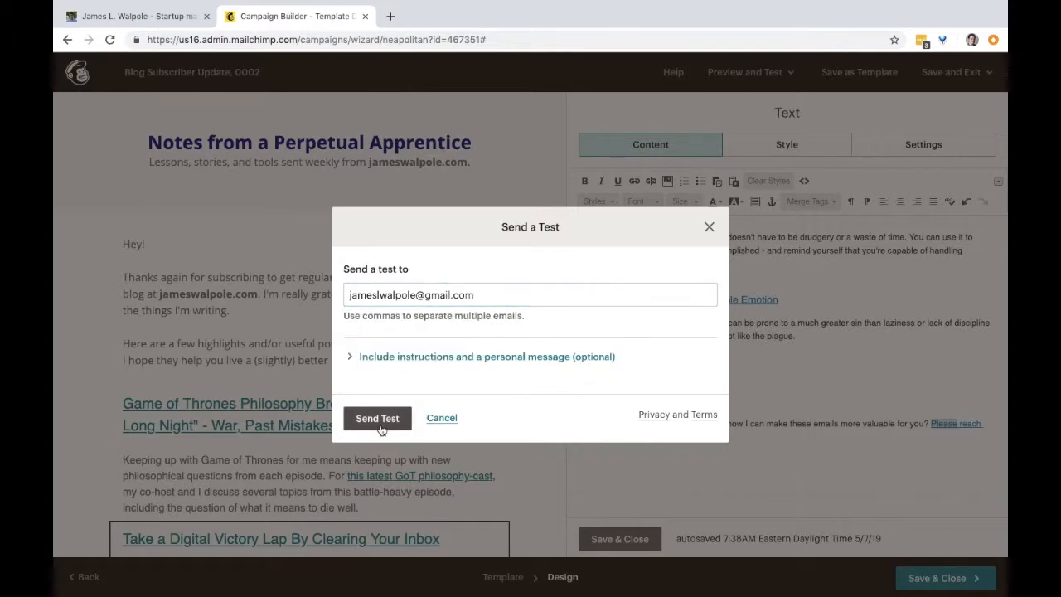
left_click(380, 425)
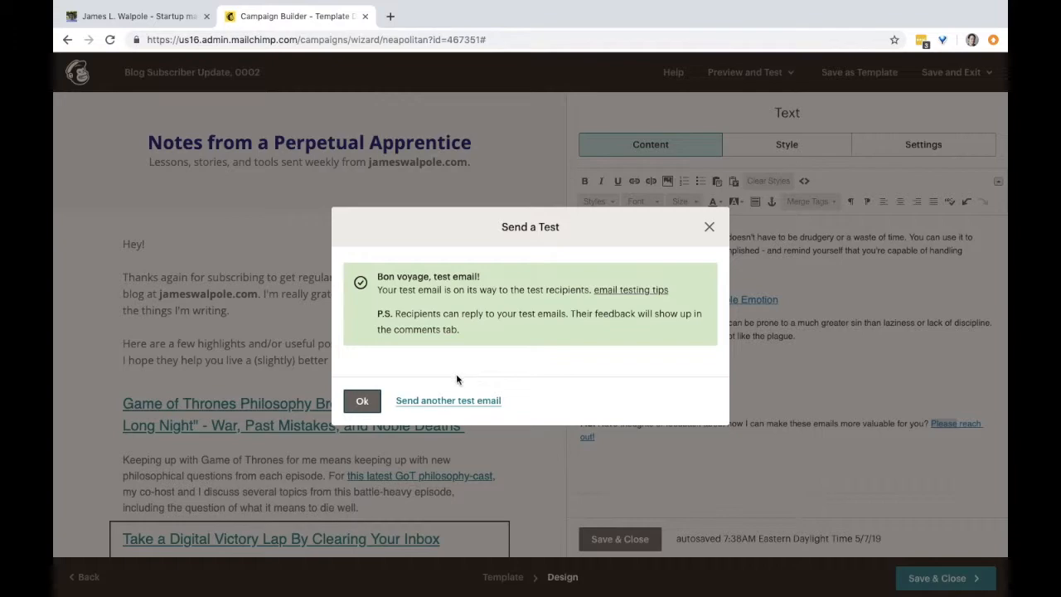
left_click(362, 400)
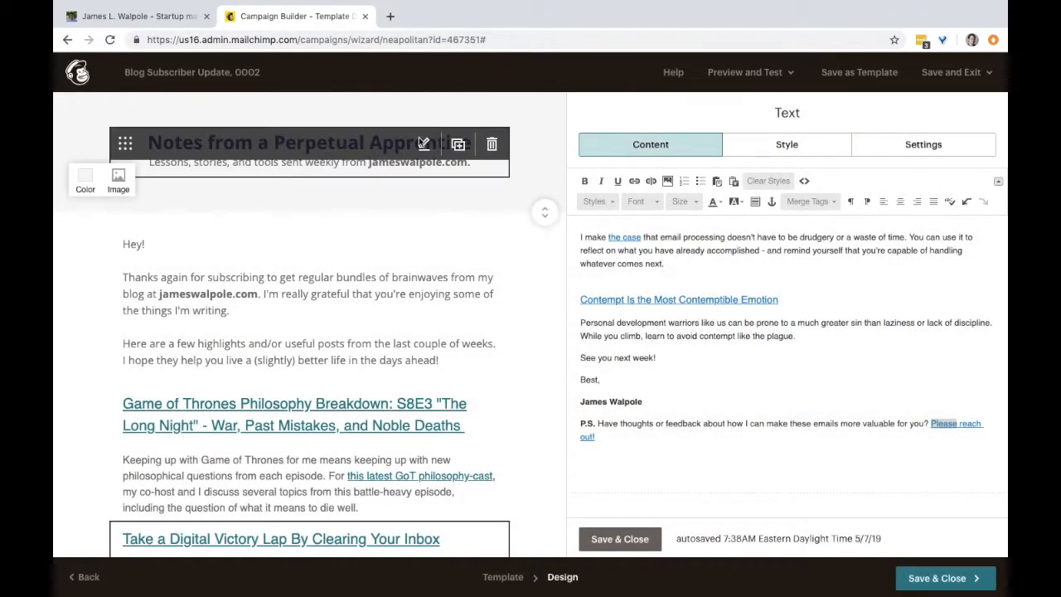
- Save the email design and exit to the Campaigns list
left_click(784, 75)
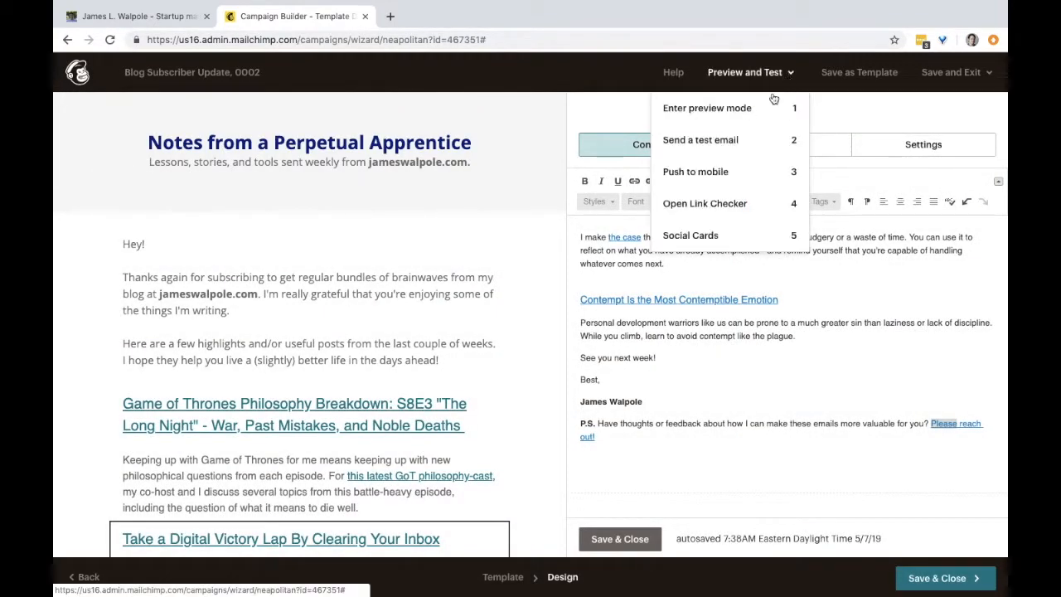
left_click(949, 75)
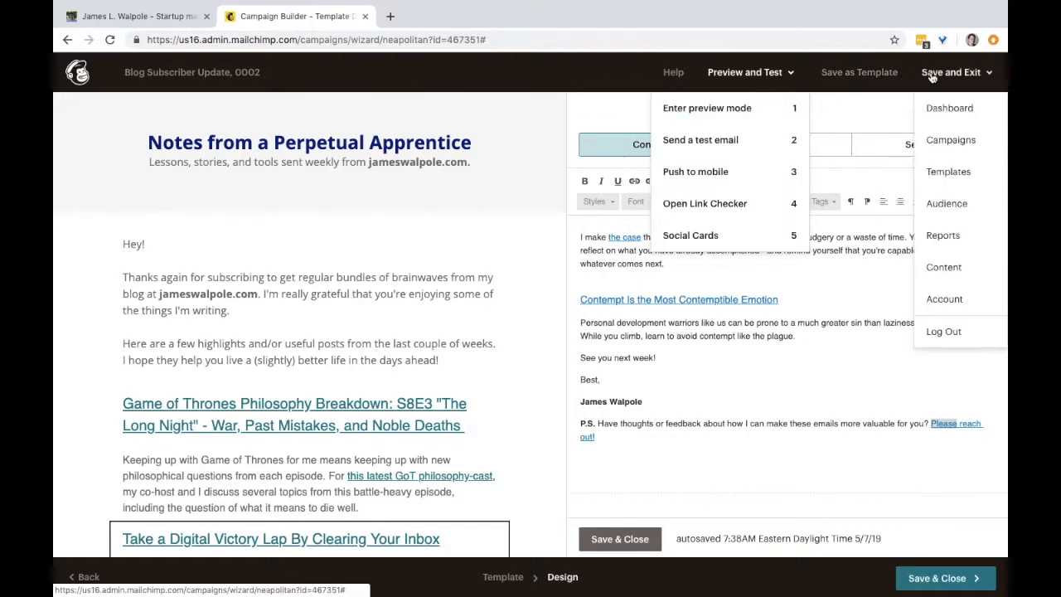
left_click(950, 140)
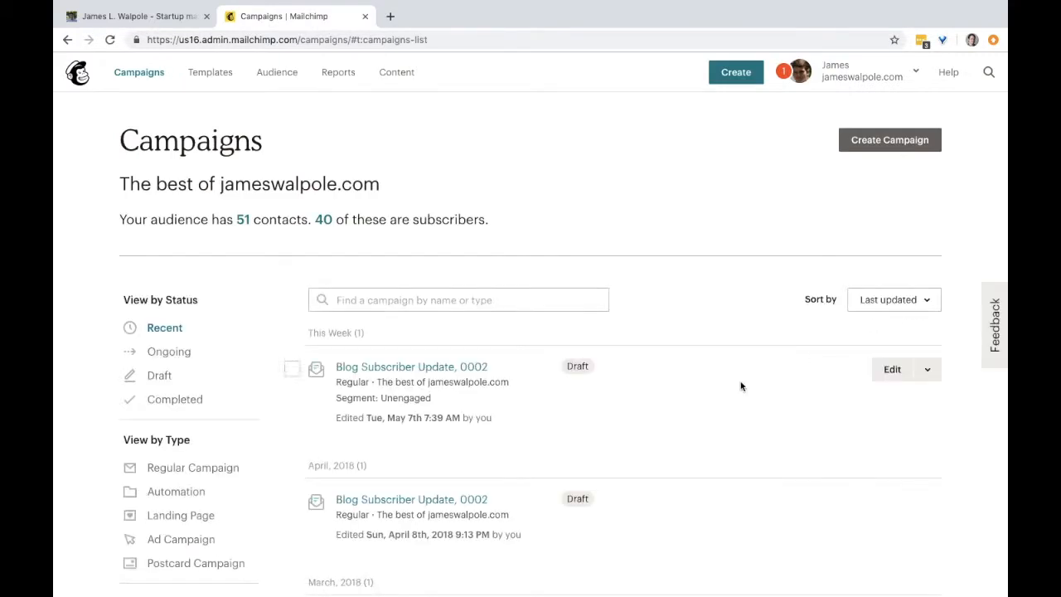
- Open this week's "Blog Subscriber Update, 0002" draft and review its recipients, sender, subject and content
left_click(927, 378)
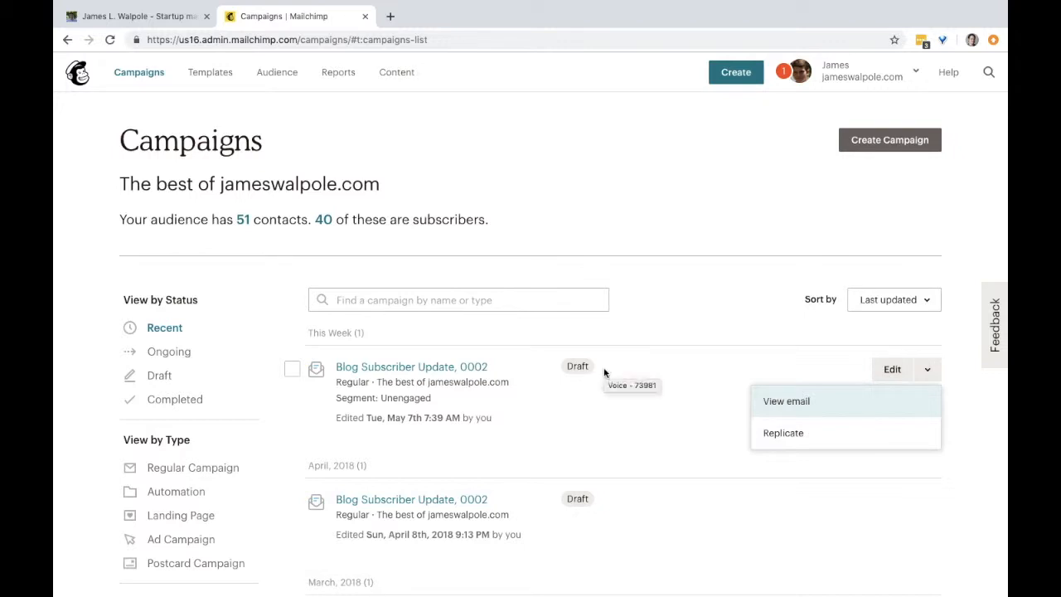
left_click(623, 383)
left_click(452, 369)
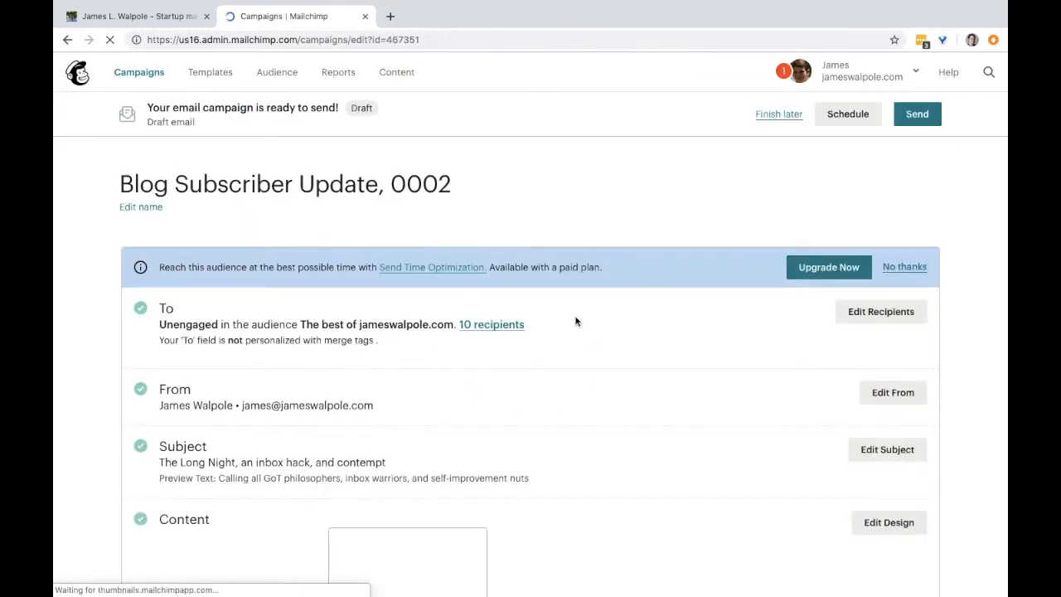
scroll(576, 322, "down", 5)
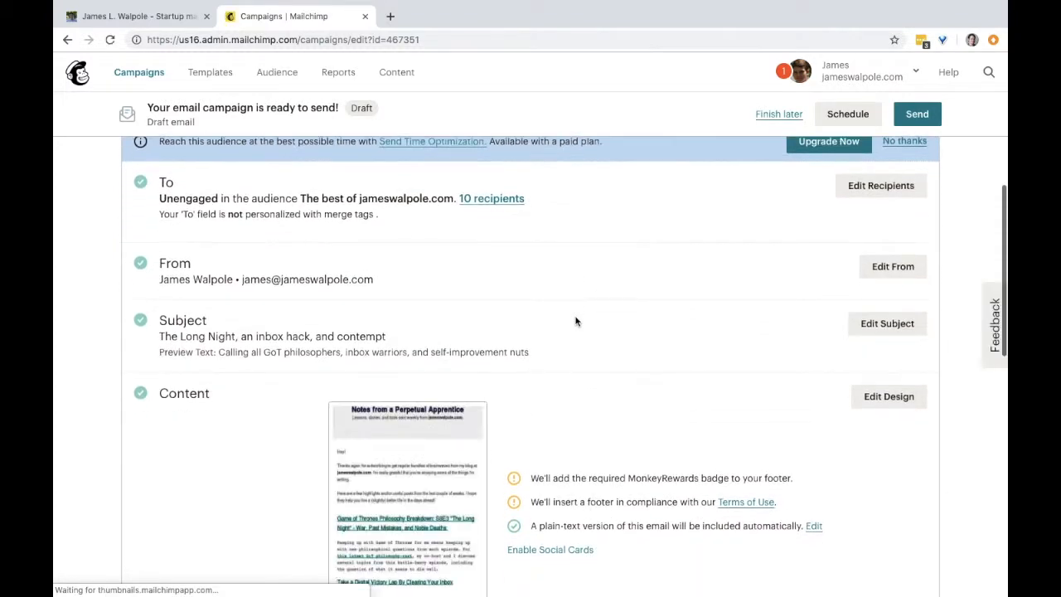
scroll(576, 322, "down", 1)
scroll(576, 321, "up", 5)
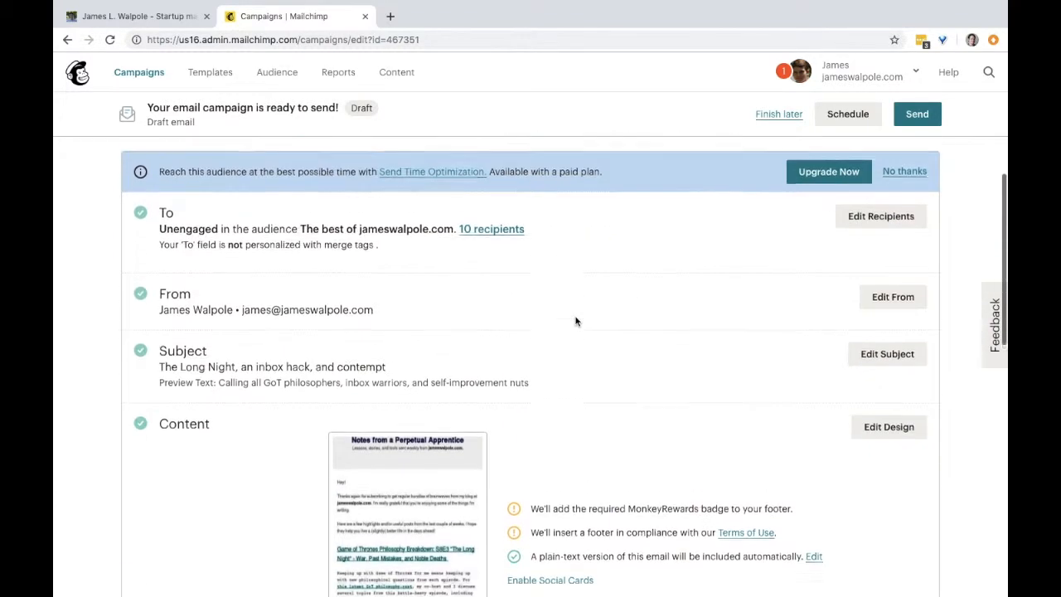
scroll(576, 322, "up", 1)
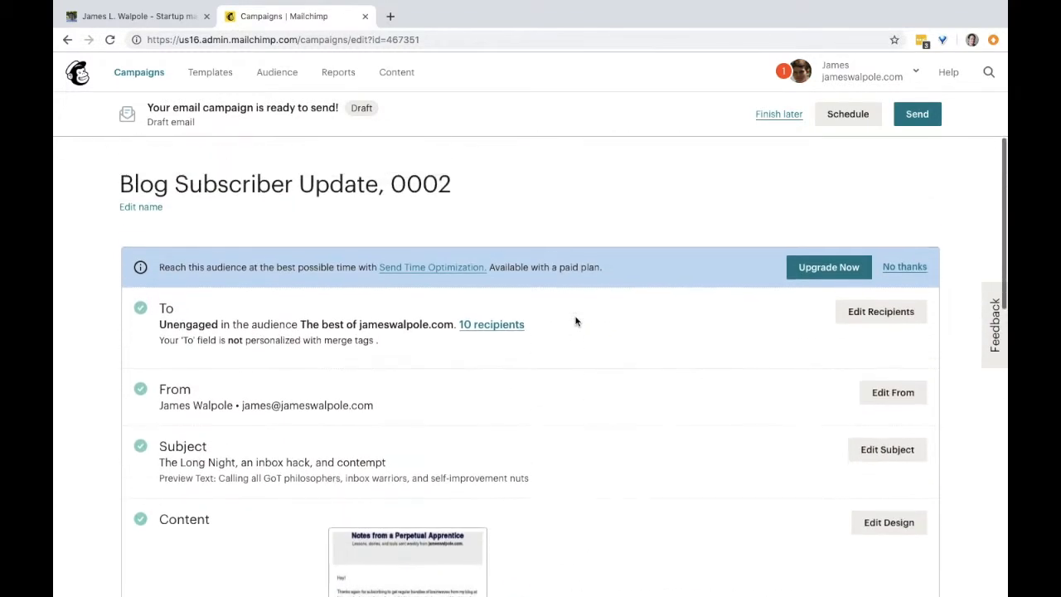
- Start scheduling the campaign and set its delivery date to May 8 2019
left_click(846, 115)
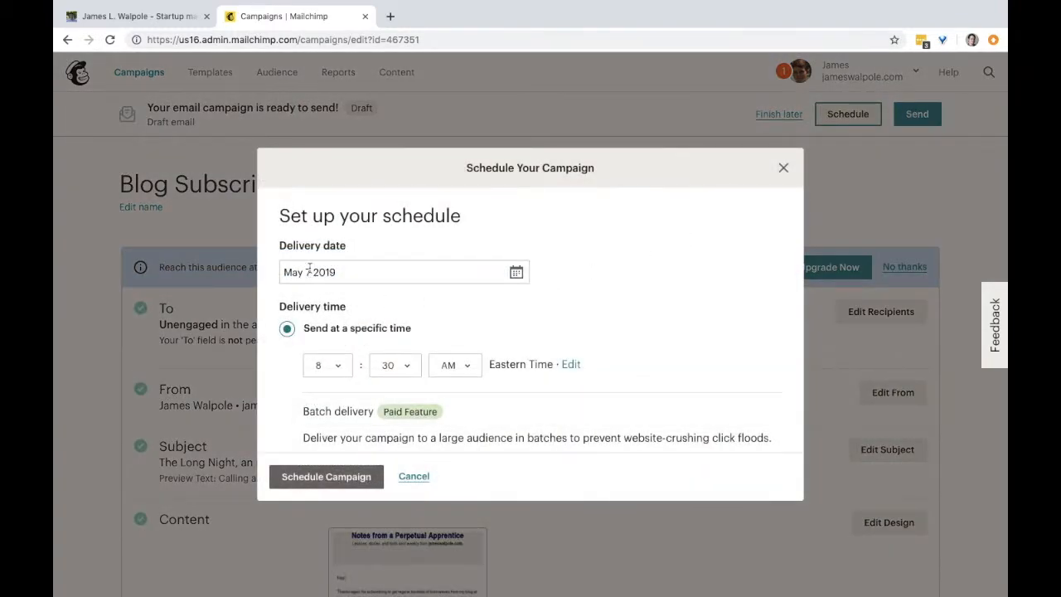
left_click(309, 272)
key("BackSpace")
type("8")
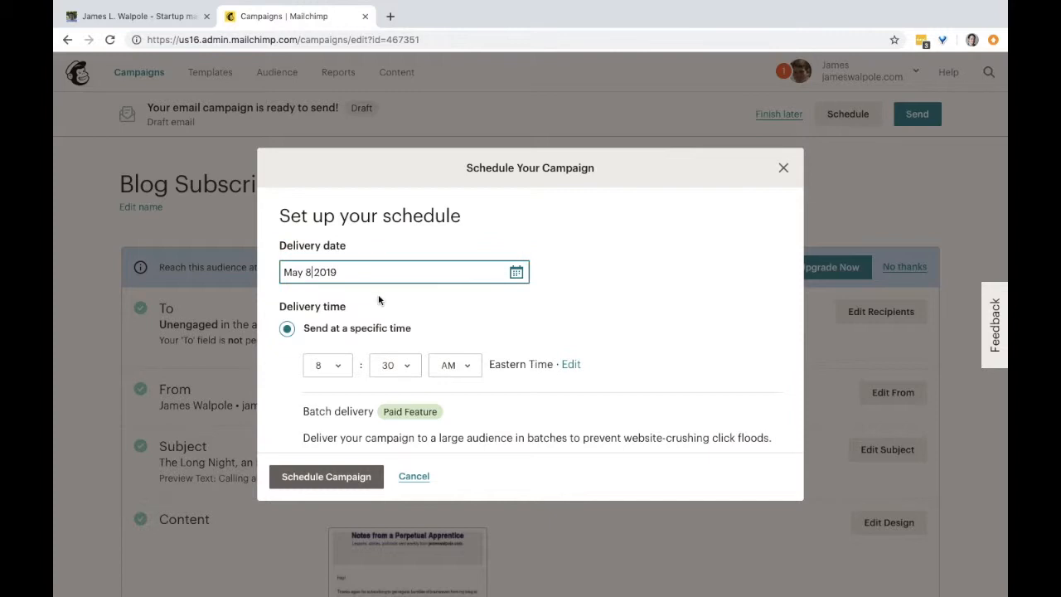
- Set the campaign's delivery time to 6:00 AM Eastern Time
left_click(345, 374)
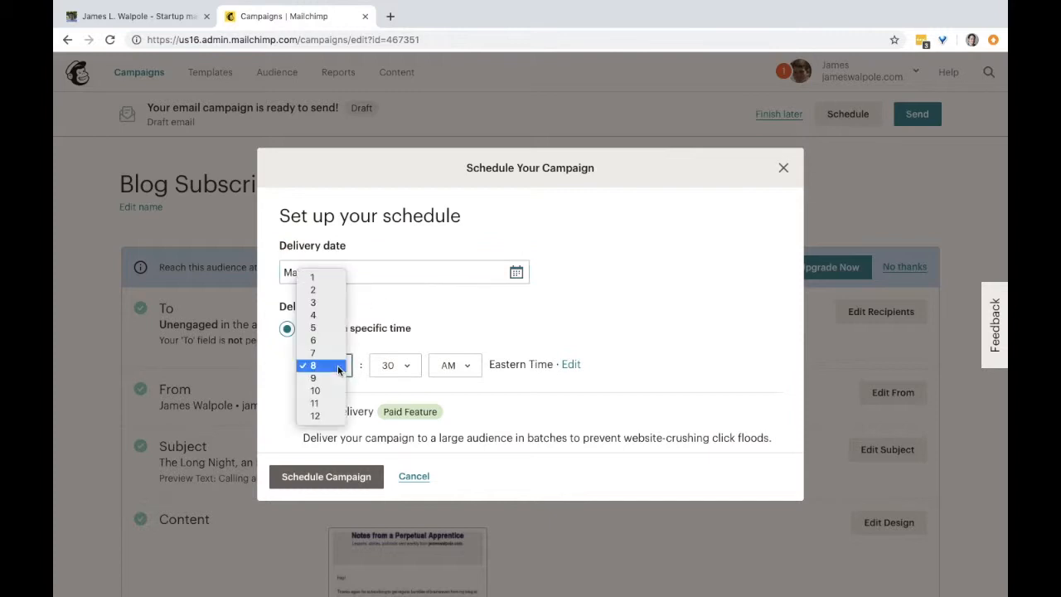
left_click(320, 337)
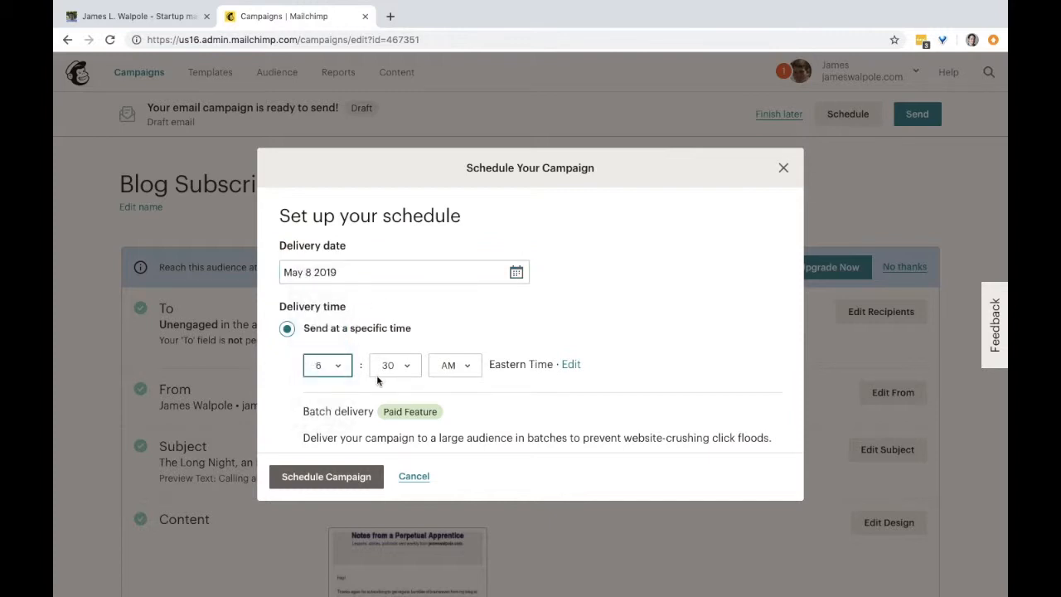
left_click(381, 367)
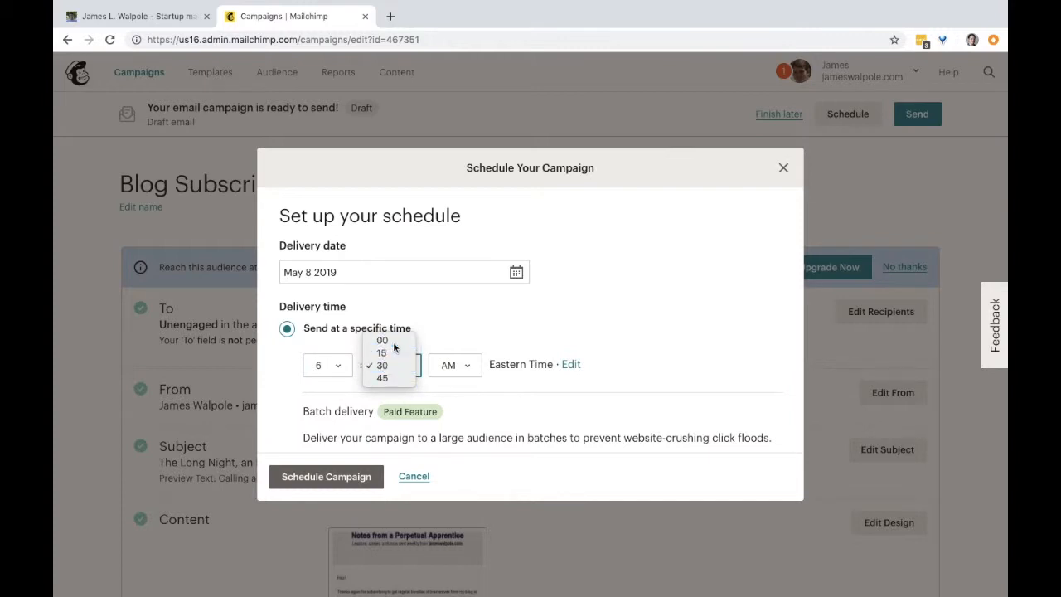
left_click(395, 348)
left_click(411, 374)
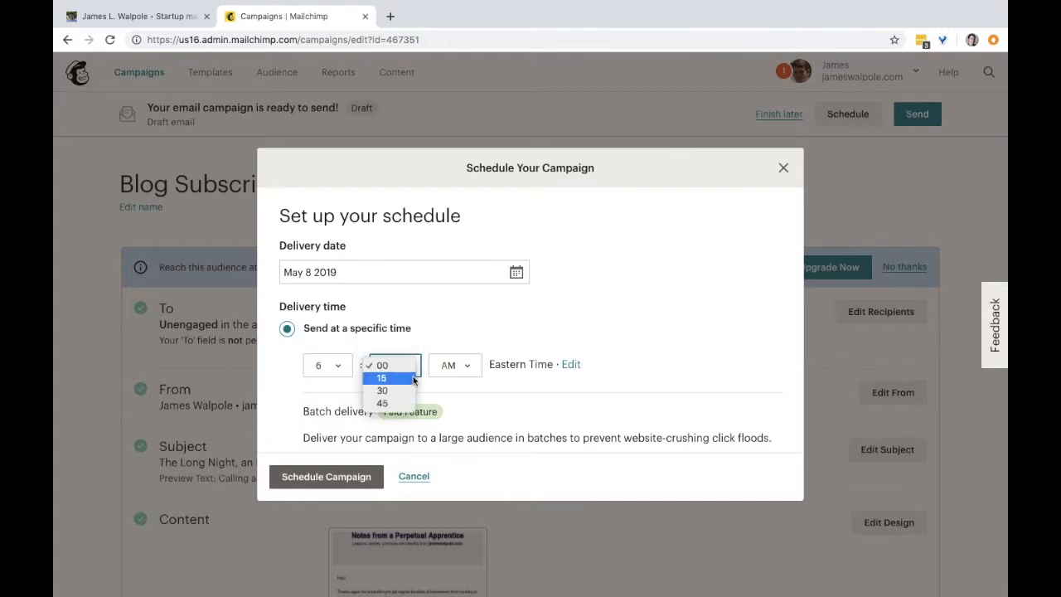
left_click(453, 346)
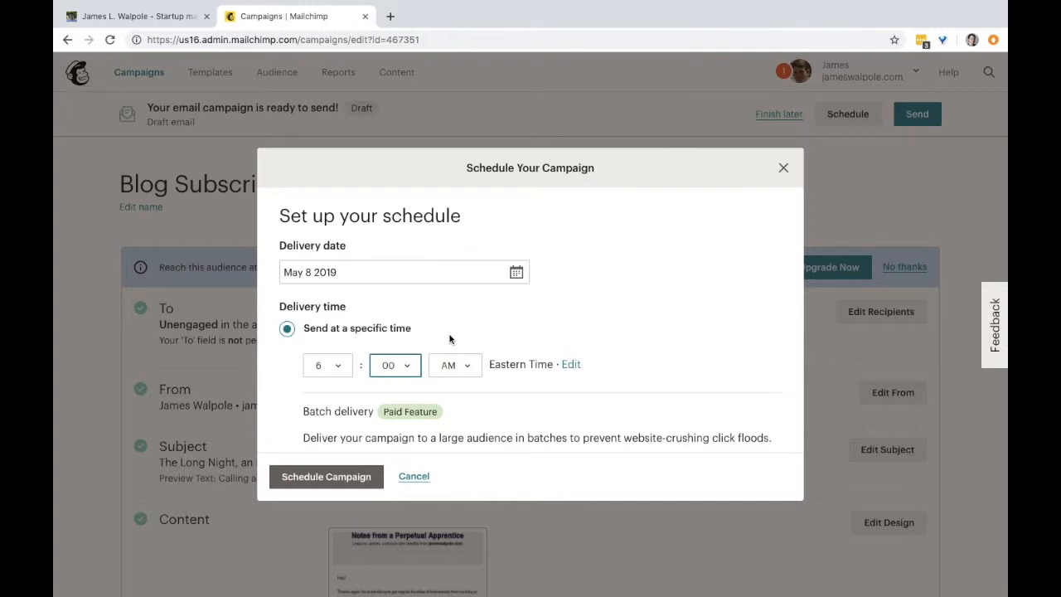
- Check the batch, Timewarp and optimized-time delivery options, and schedule the campaign for the specific time
scroll(426, 341, "down", 5)
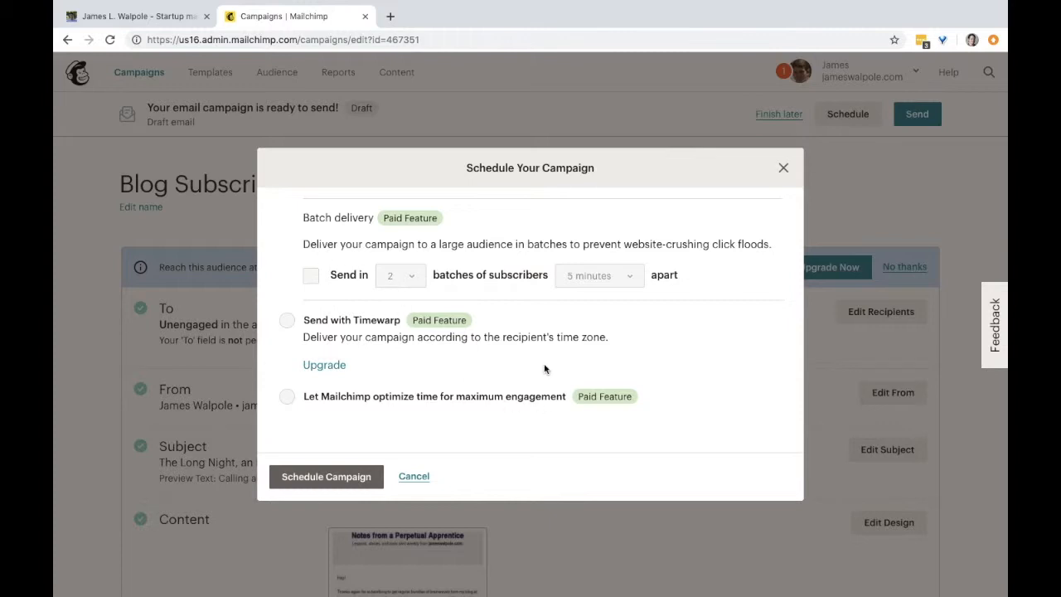
scroll(481, 398, "up", 2)
scroll(462, 383, "up", 2)
scroll(462, 384, "down", 2)
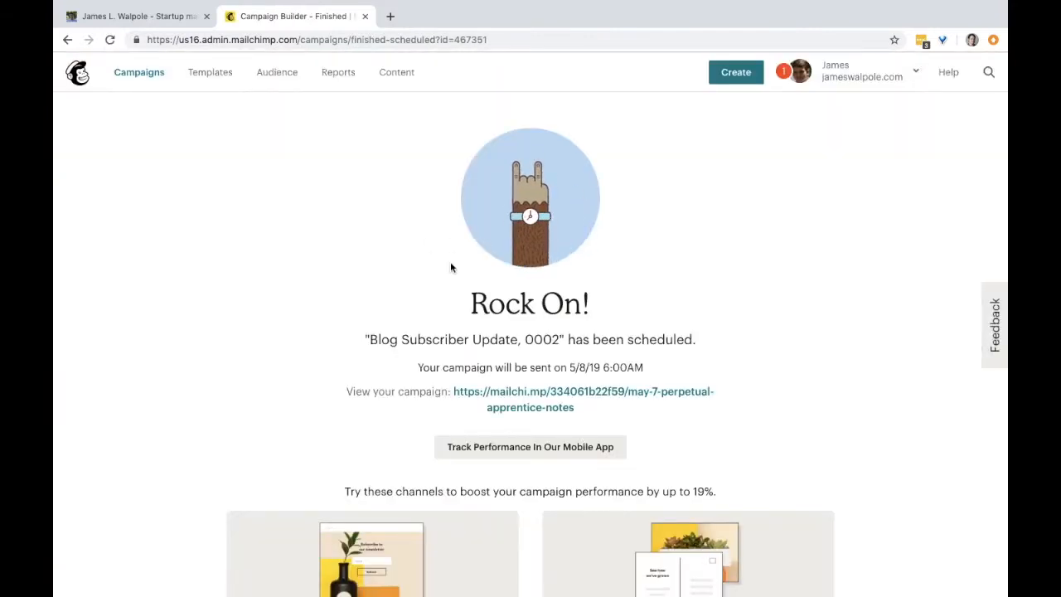
scroll(457, 400, "down", 2)
scroll(456, 401, "up", 2)
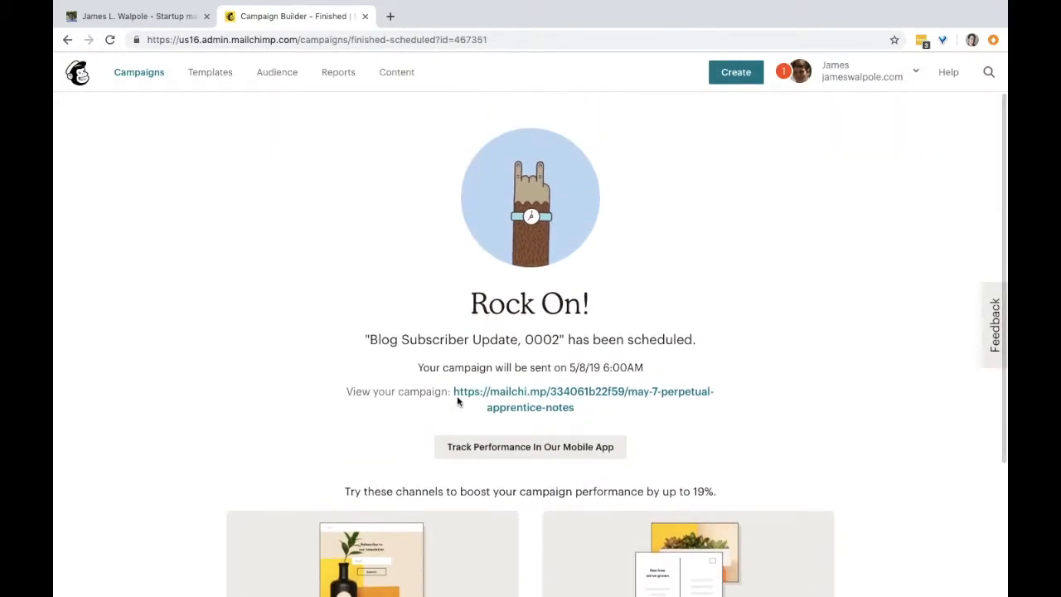
scroll(459, 401, "down", 1)
scroll(459, 401, "up", 1)
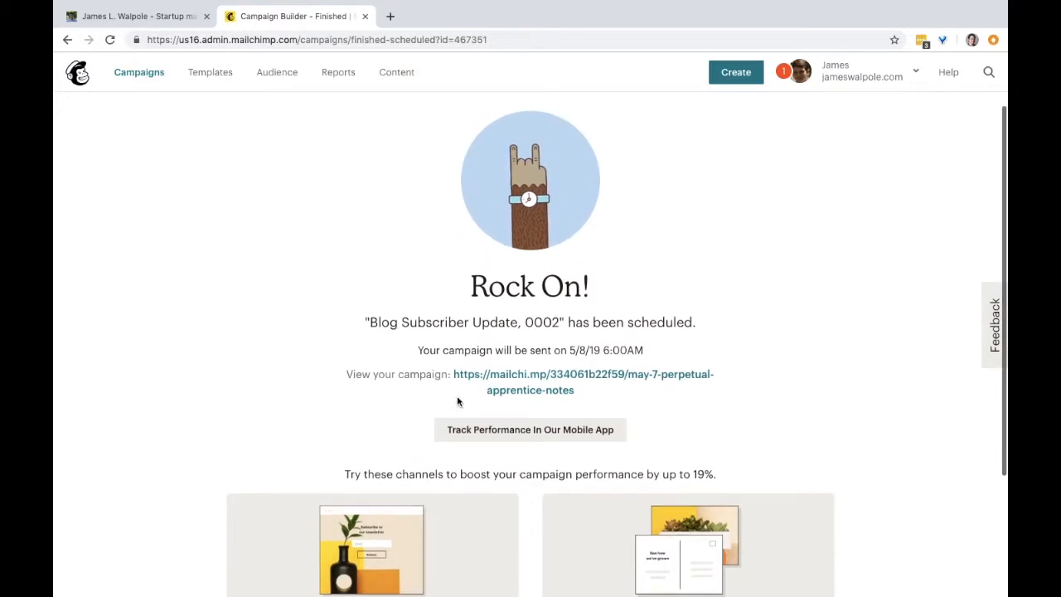
- Open the report for the sent "Blog Subscriber Update, 0001" campaign and examine its open, click, bounce and unsubscribe figures
left_click(336, 73)
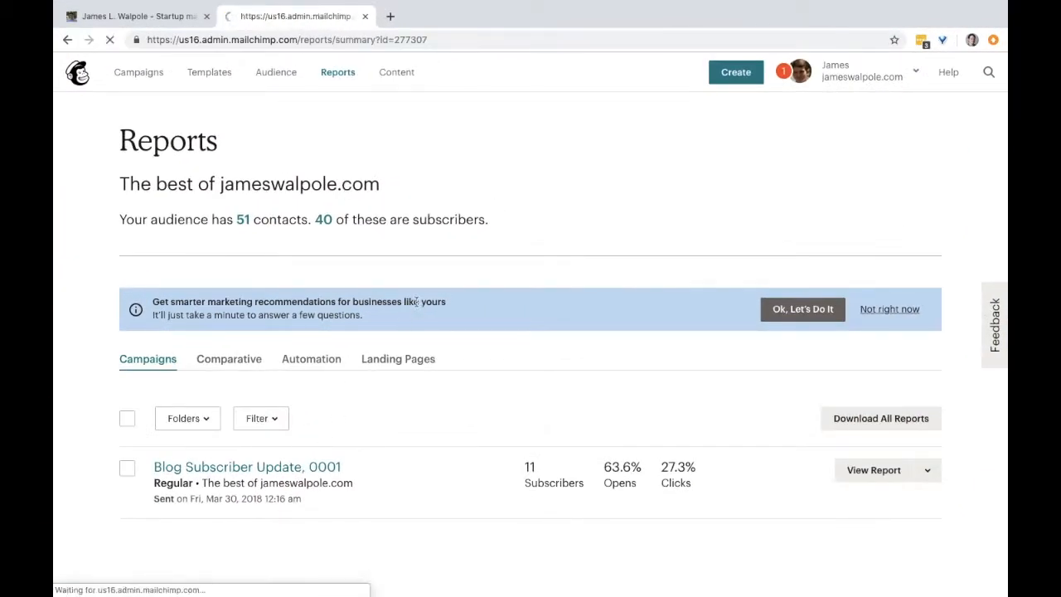
scroll(416, 303, "down", 3)
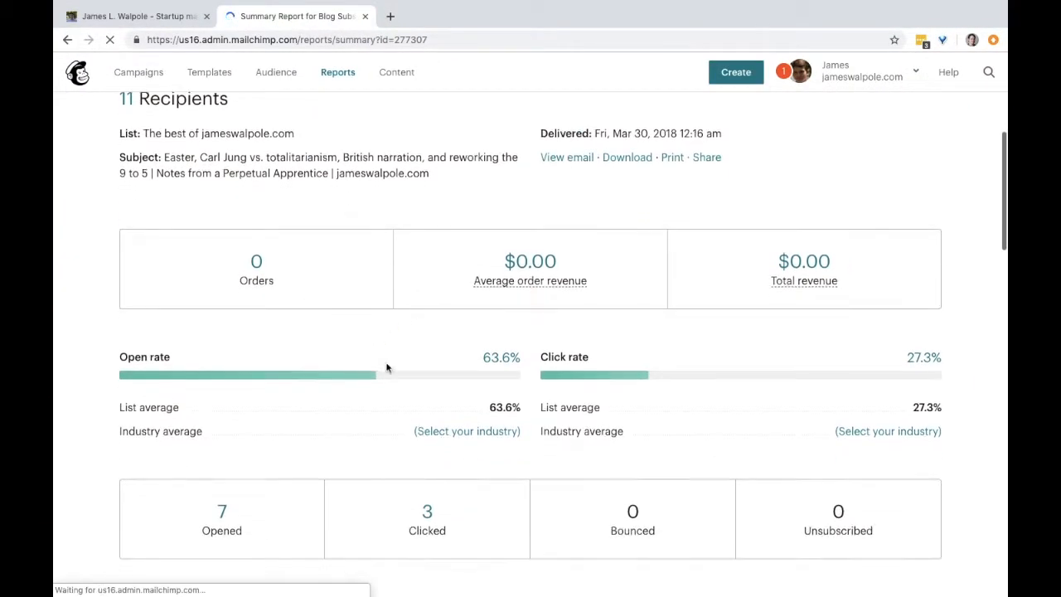
scroll(519, 363, "down", 5)
scroll(519, 362, "up", 1)
scroll(518, 362, "down", 1)
scroll(519, 362, "up", 3)
scroll(518, 362, "up", 3)
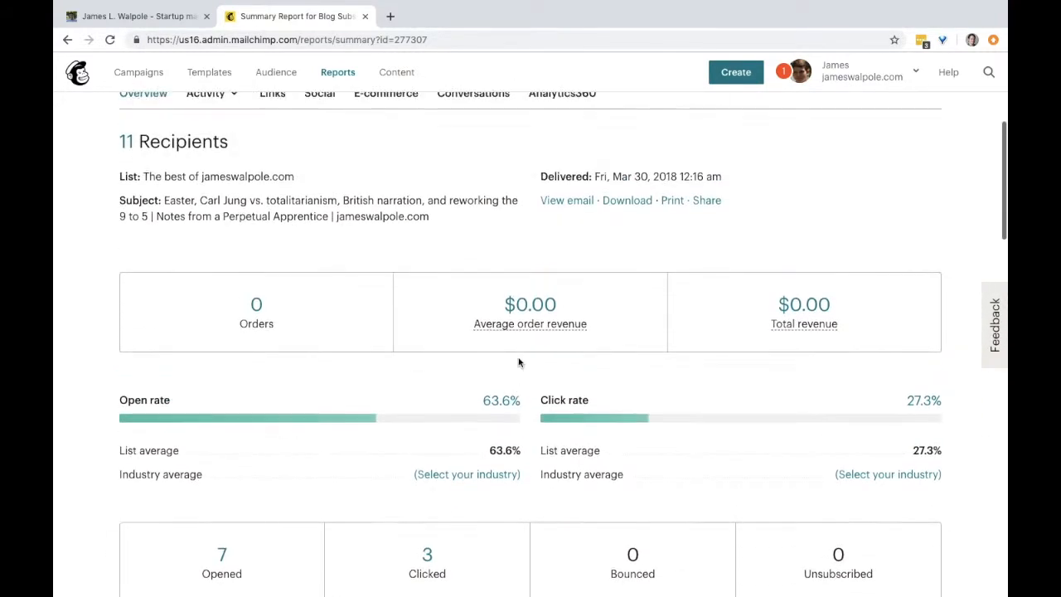
scroll(519, 362, "down", 6)
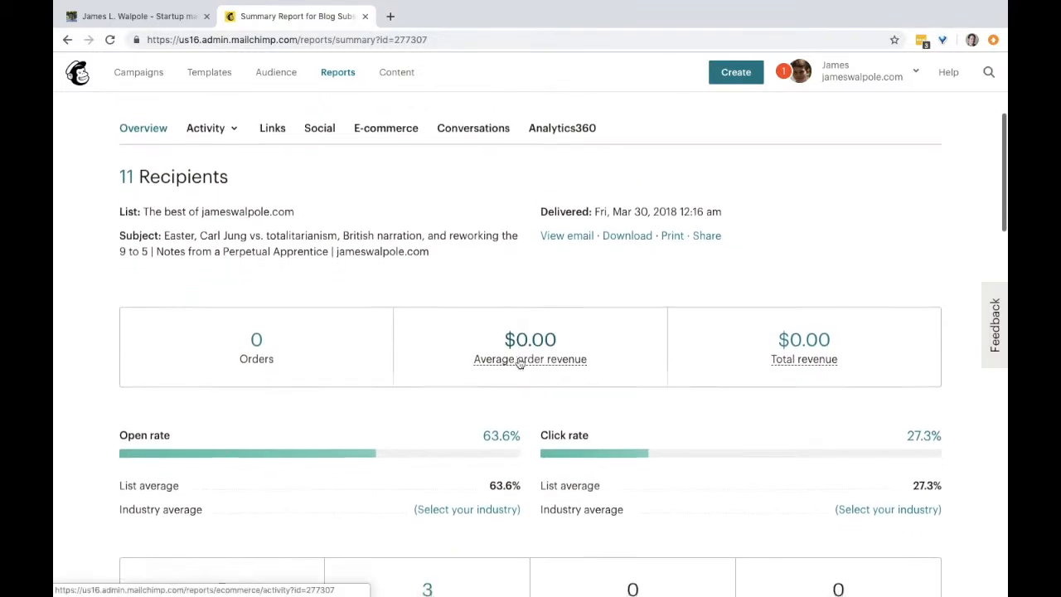
scroll(519, 363, "up", 4)
scroll(430, 321, "up", 2)
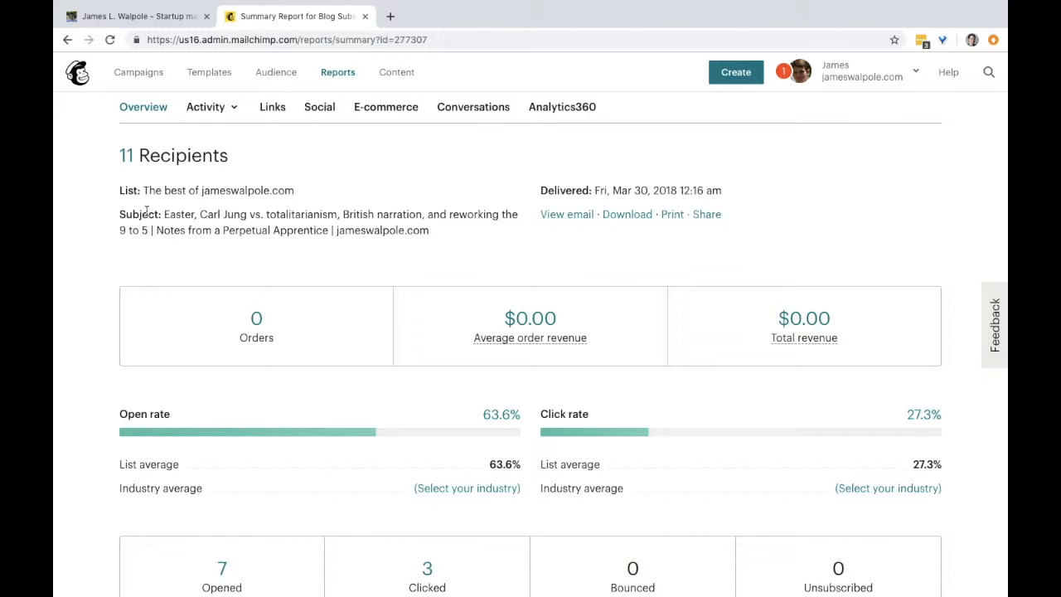
- Highlight the topics in the report's subject line and examine the 24-hour performance chart and top links clicked
left_click_drag(164, 216, 369, 230)
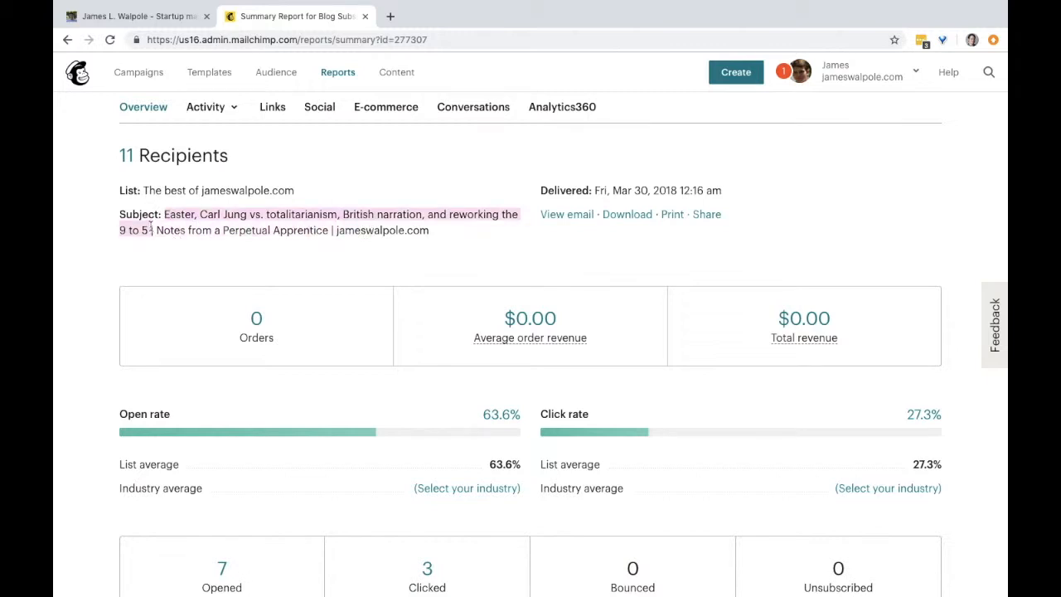
scroll(150, 229, "up", 1)
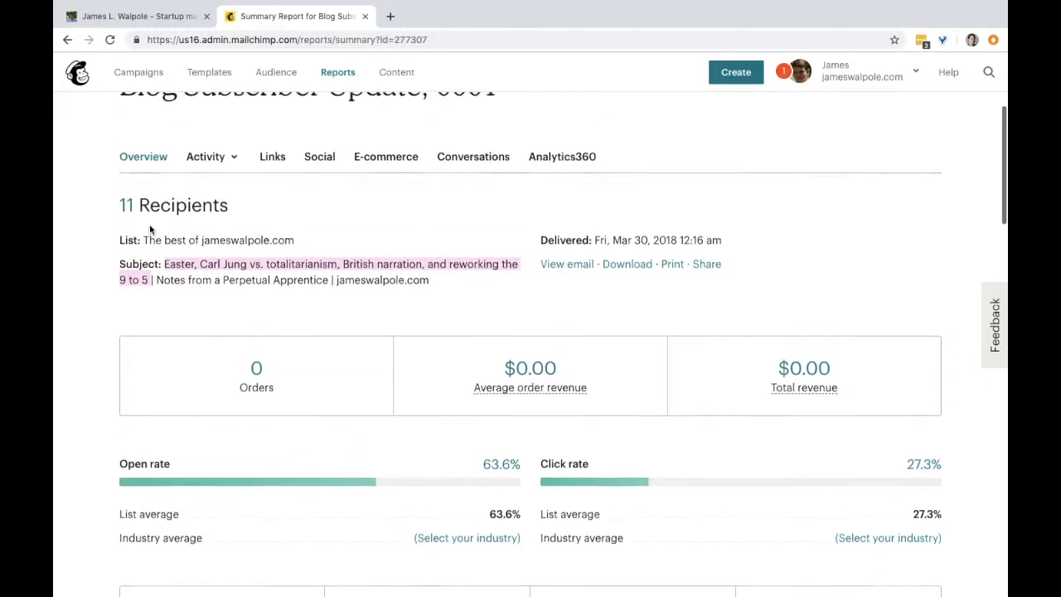
scroll(150, 230, "down", 4)
scroll(150, 229, "down", 6)
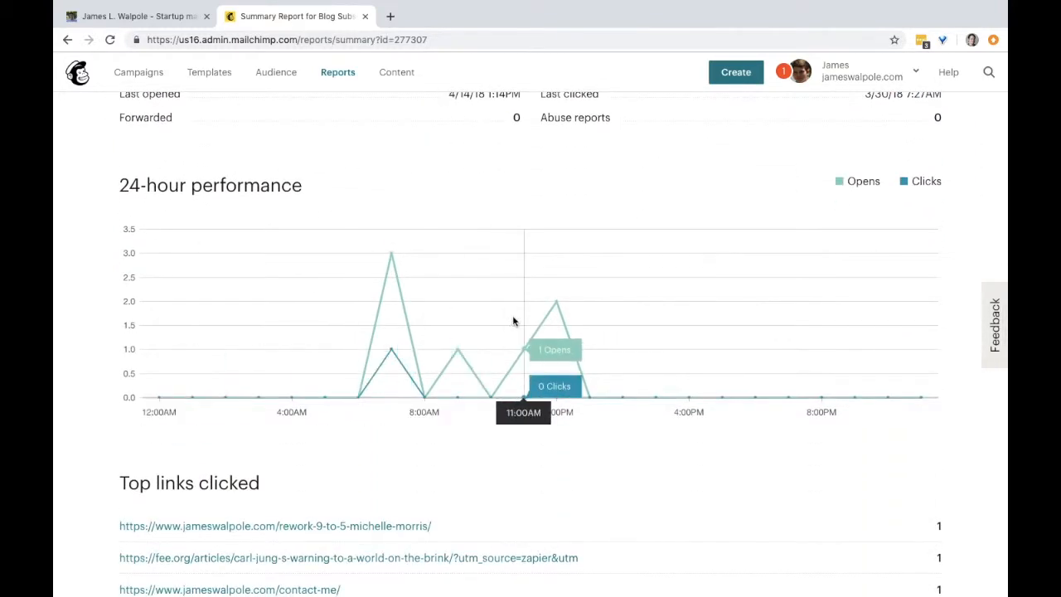
scroll(514, 320, "down", 5)
scroll(516, 341, "up", 3)
scroll(516, 342, "up", 10)
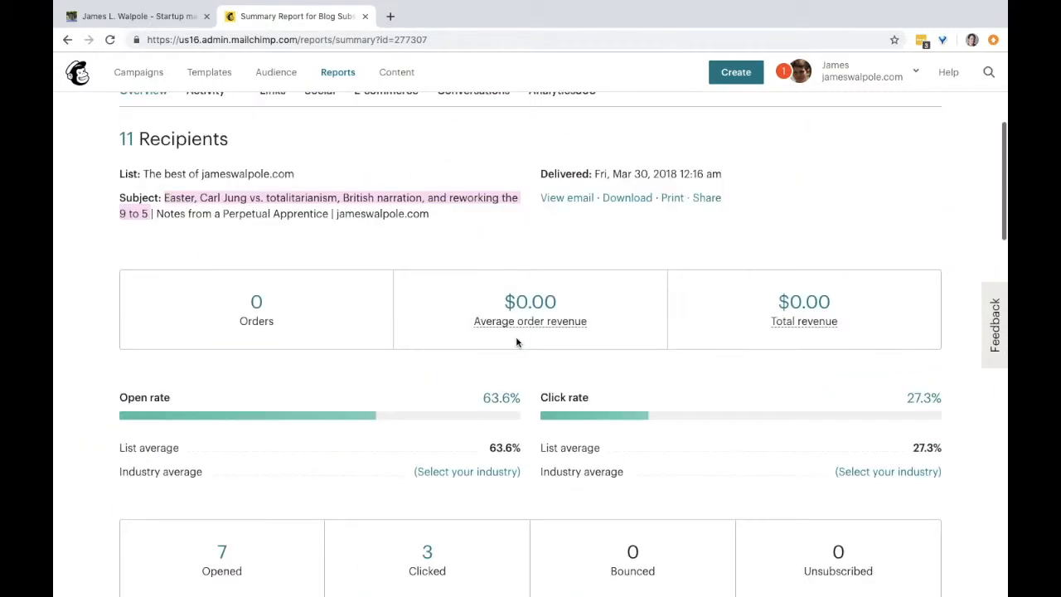